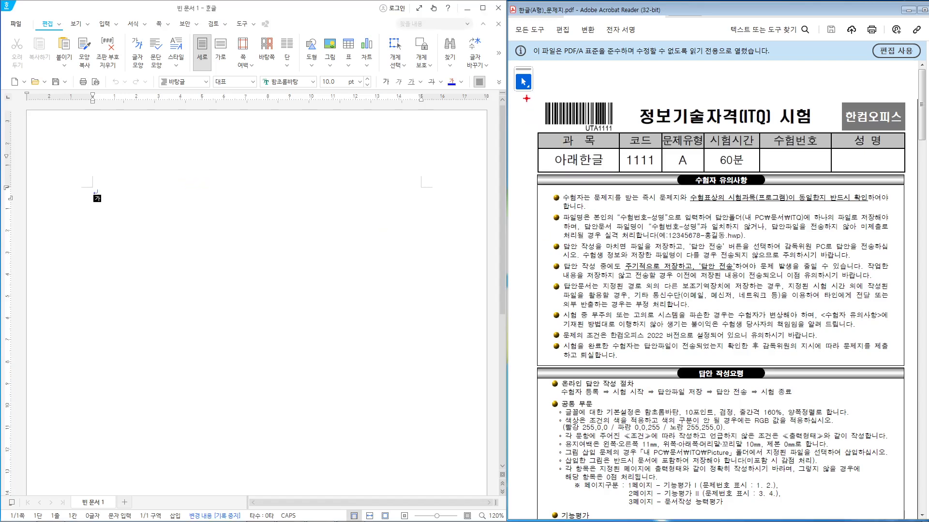
# Read the examinee notices in the exam PDF, noting the answer file naming rule, the save folder and the exam time.
pyautogui.moveTo(524, 94); pyautogui.dragTo(913, 366)
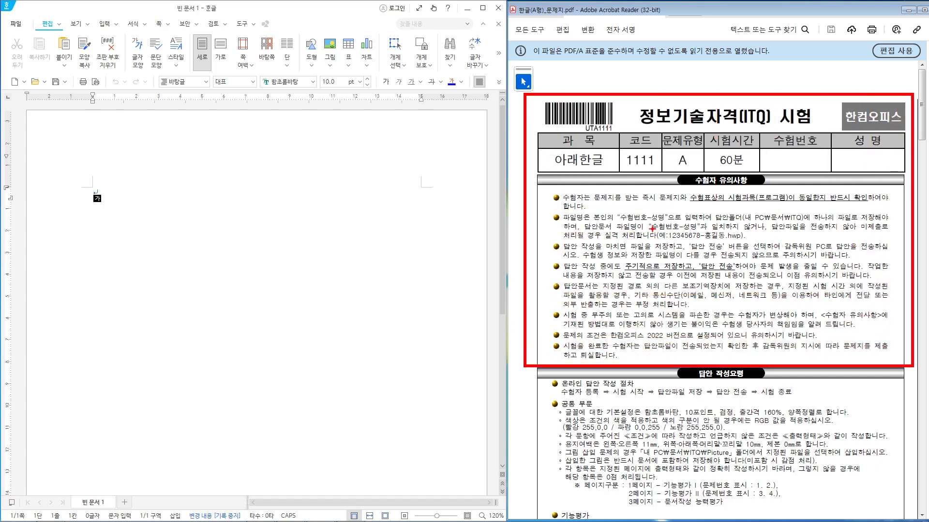
pyautogui.moveTo(650, 232); pyautogui.dragTo(702, 232)
pyautogui.press('e')
pyautogui.moveTo(651, 229); pyautogui.dragTo(750, 242)
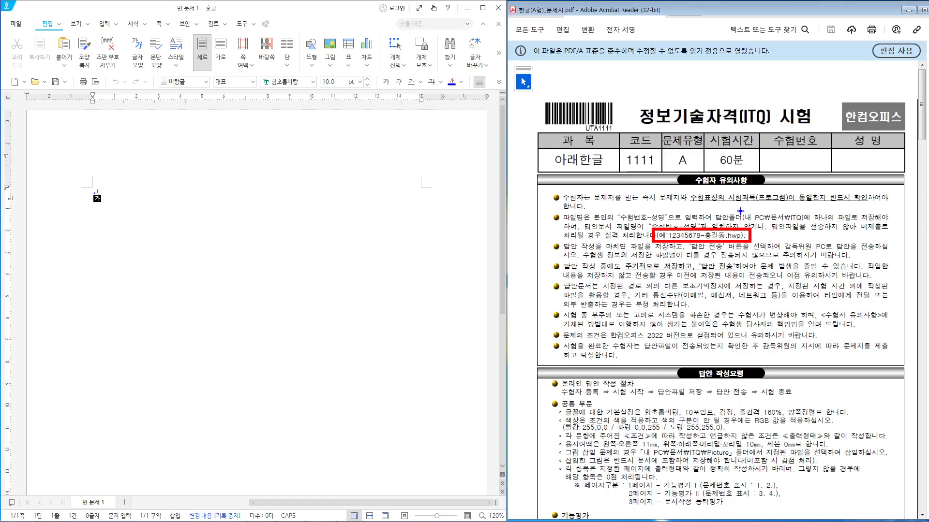
pyautogui.moveTo(740, 211)
pyautogui.mouseDown()
pyautogui.moveTo(747, 223)
pyautogui.moveTo(809, 224)
pyautogui.mouseUp()
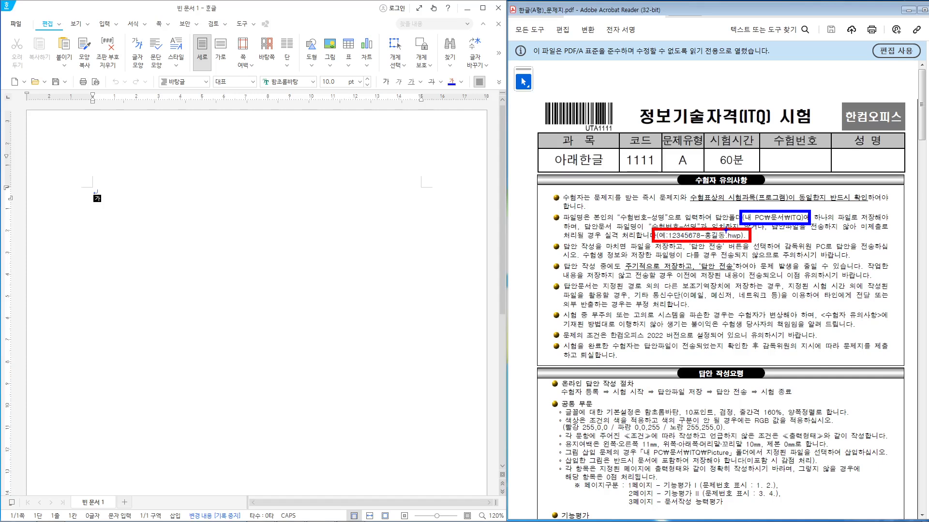
pyautogui.moveTo(670, 257); pyautogui.dragTo(676, 241)
pyautogui.moveTo(721, 262); pyautogui.dragTo(711, 243)
pyautogui.moveTo(704, 133)
pyautogui.mouseDown()
pyautogui.moveTo(744, 170)
pyautogui.moveTo(764, 172)
pyautogui.mouseUp()
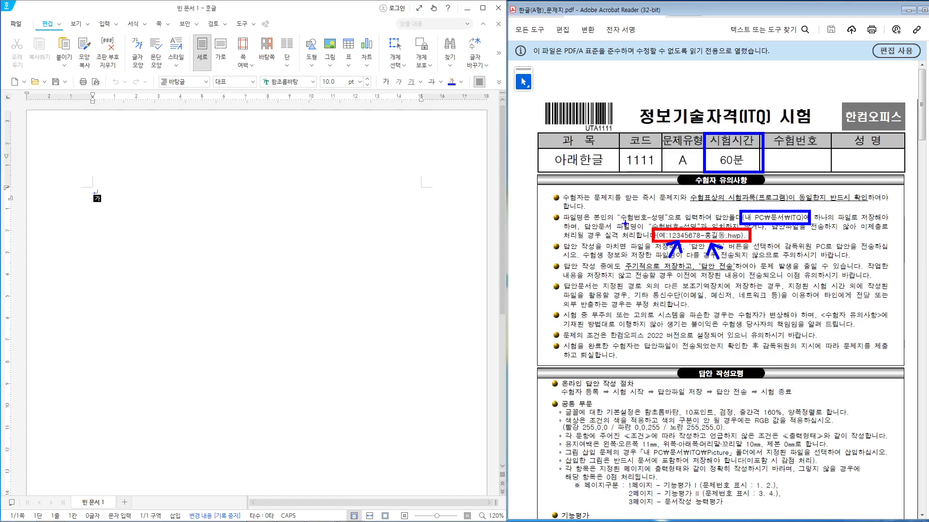
pyautogui.press('Escape')
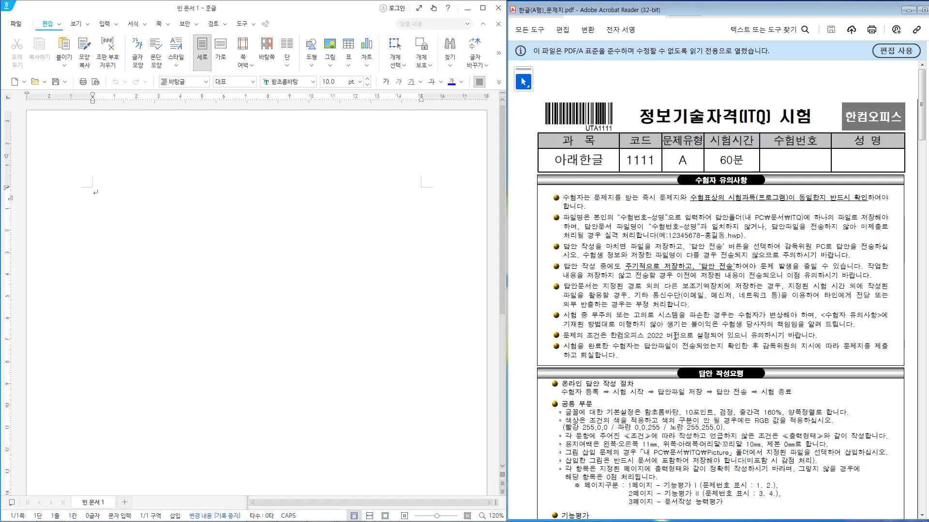
# Examine the answer-writing guidelines (답안 작성요령) in the exam PDF, especially which question numbers belong on each page.
pyautogui.scroll(-2, 675, 334)
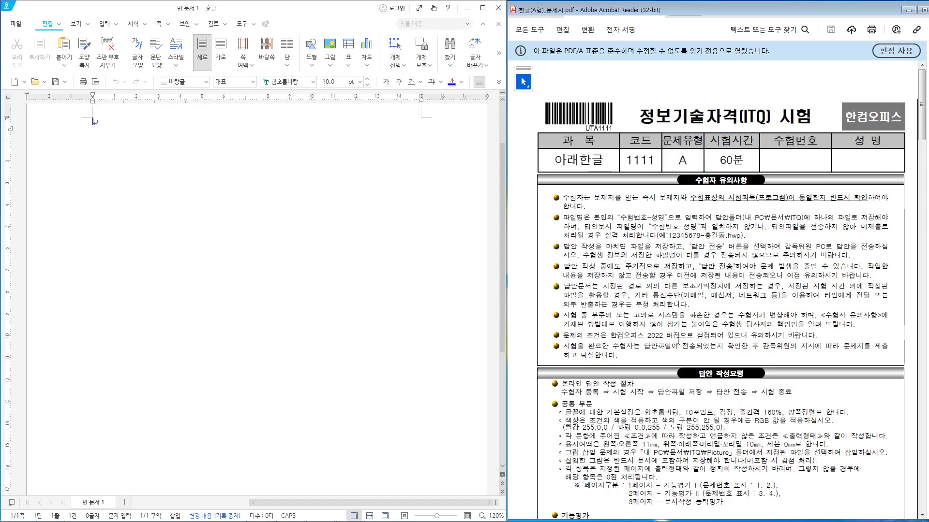
pyautogui.click(677, 341)
pyautogui.scroll(-2, 680, 334)
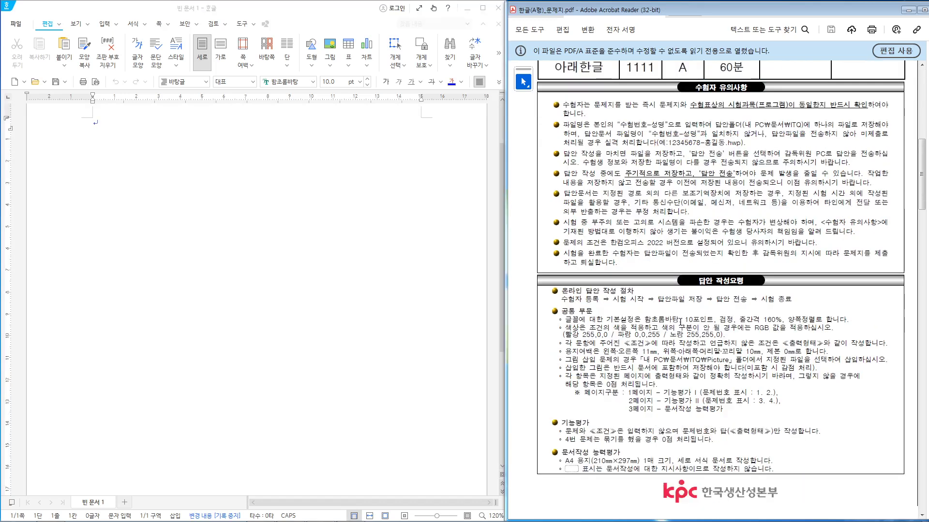
pyautogui.scroll(-1, 680, 321)
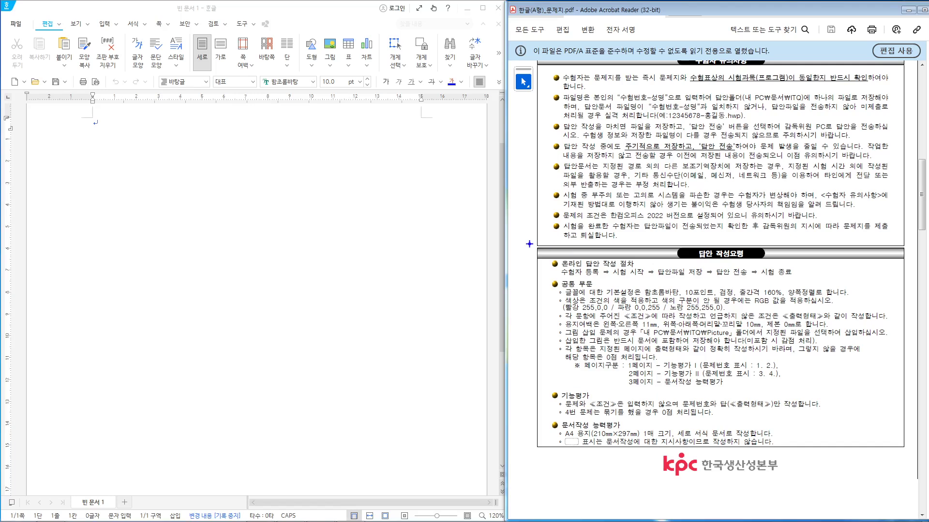
pyautogui.moveTo(529, 243); pyautogui.dragTo(915, 453)
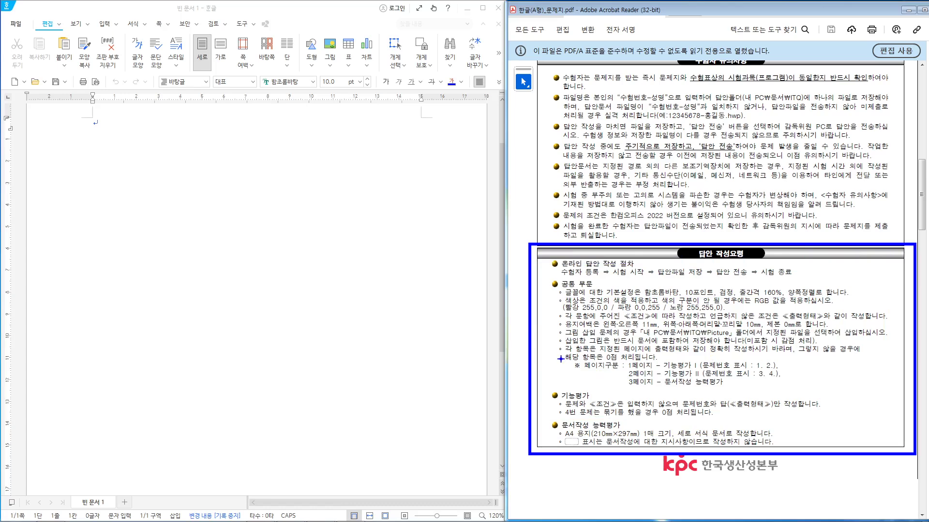
pyautogui.moveTo(564, 359); pyautogui.dragTo(805, 391)
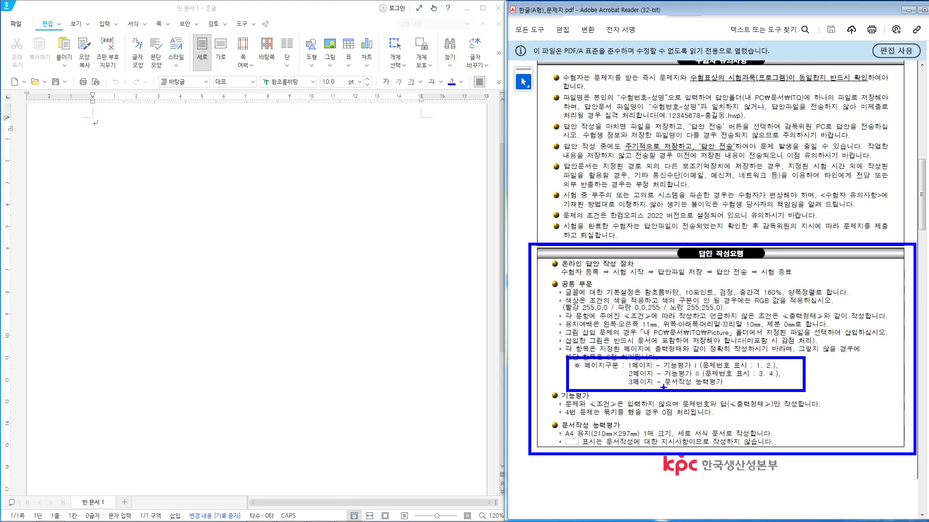
pyautogui.press('e')
pyautogui.moveTo(752, 356)
pyautogui.mouseDown()
pyautogui.moveTo(759, 369)
pyautogui.moveTo(784, 371)
pyautogui.mouseUp()
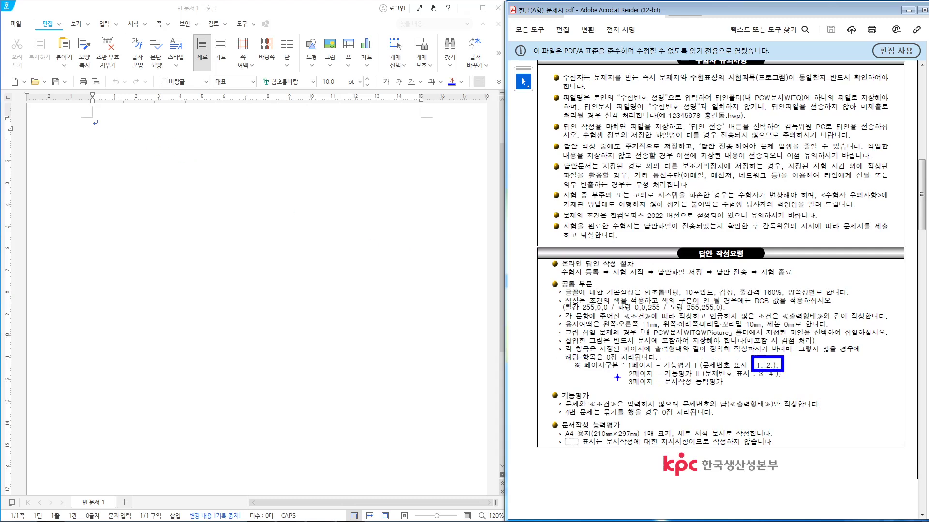
pyautogui.moveTo(752, 370); pyautogui.dragTo(791, 382)
pyautogui.moveTo(624, 390); pyautogui.dragTo(650, 389)
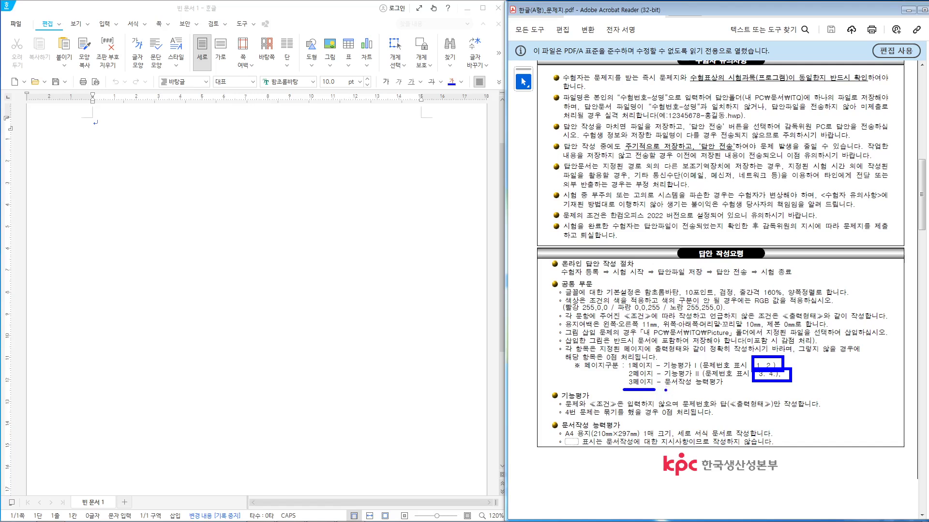
pyautogui.moveTo(665, 390); pyautogui.dragTo(750, 383)
pyautogui.press('e')
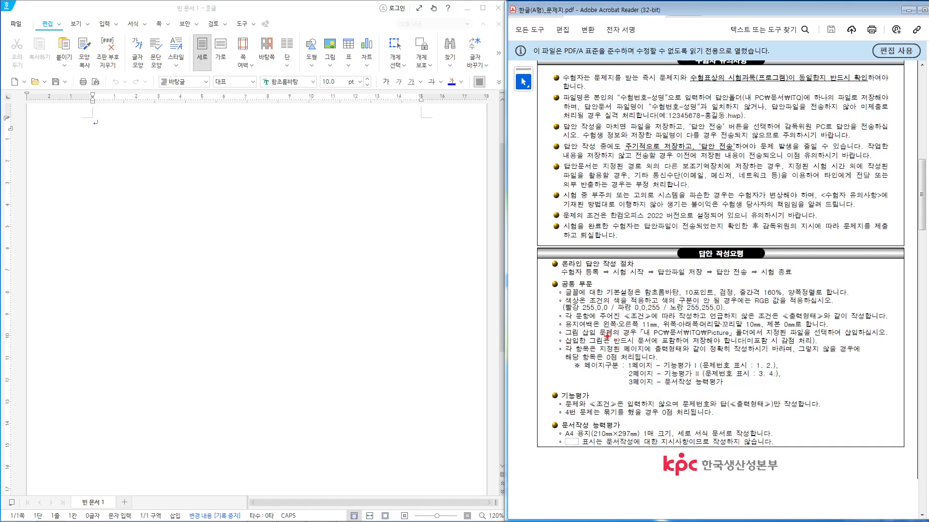
# Check the paper margin requirements (용지여백) in the common section of the answer-writing guidelines.
pyautogui.moveTo(553, 318)
pyautogui.mouseDown()
pyautogui.moveTo(687, 334)
pyautogui.moveTo(840, 330)
pyautogui.mouseUp()
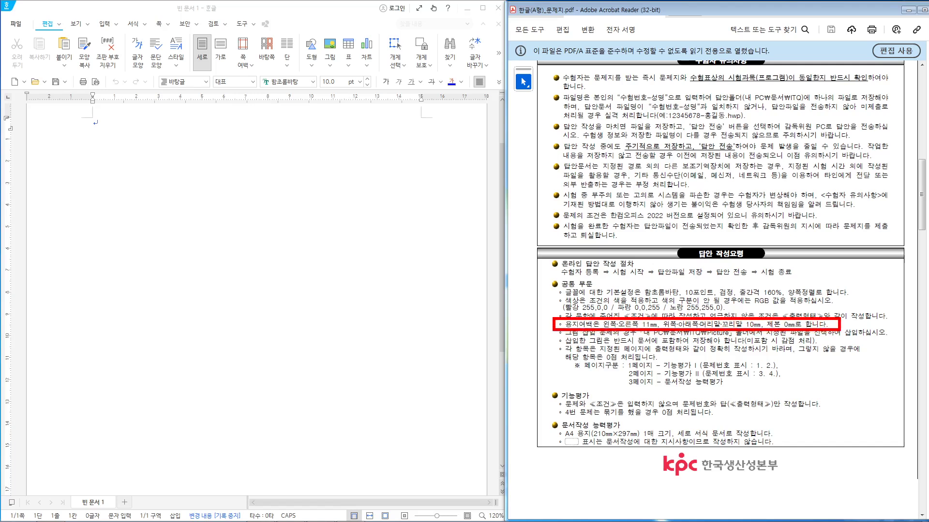
pyautogui.moveTo(684, 242); pyautogui.dragTo(759, 260)
pyautogui.moveTo(692, 260); pyautogui.dragTo(658, 313)
pyautogui.moveTo(710, 259); pyautogui.dragTo(710, 316)
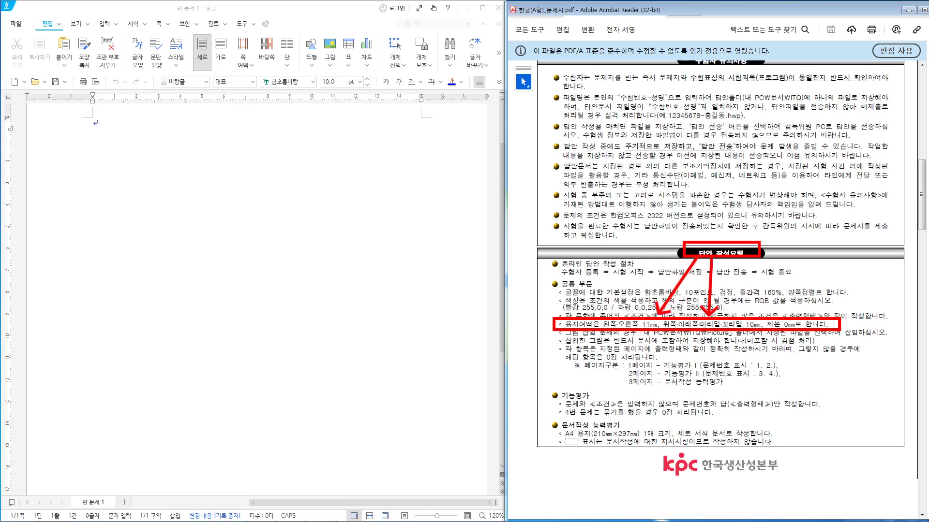
pyautogui.moveTo(735, 260); pyautogui.dragTo(750, 314)
pyautogui.press('Escape')
# Open the page setup dialog (편집 용지) for the blank document and move it lower on the page.
pyautogui.click(185, 179)
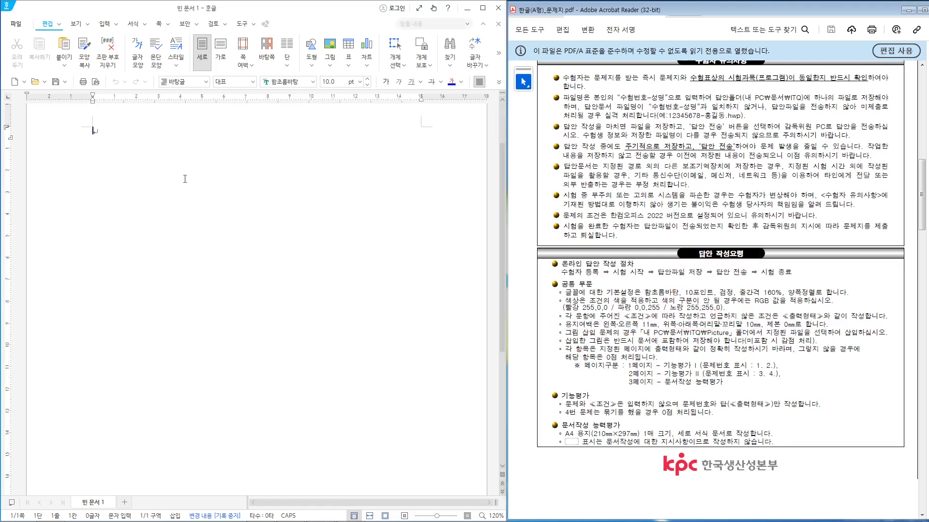
pyautogui.scroll(1, 185, 179)
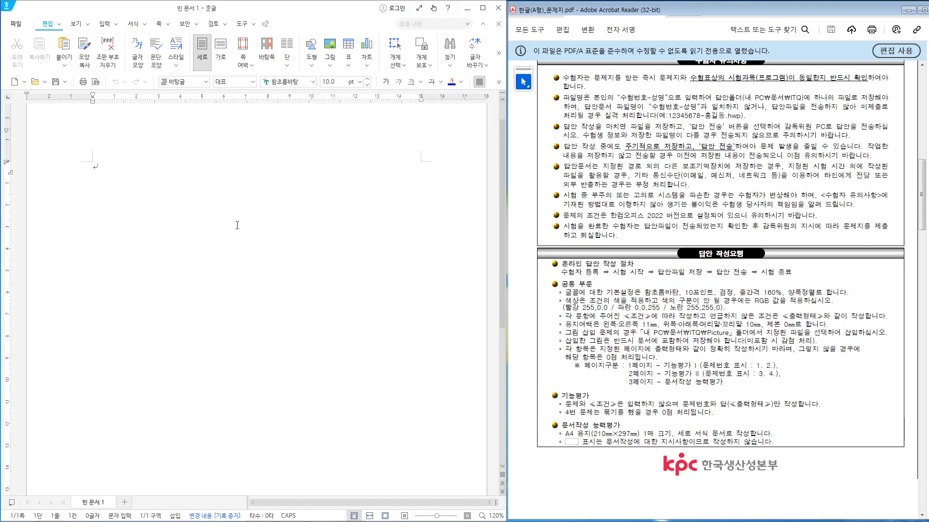
pyautogui.scroll(1, 238, 225)
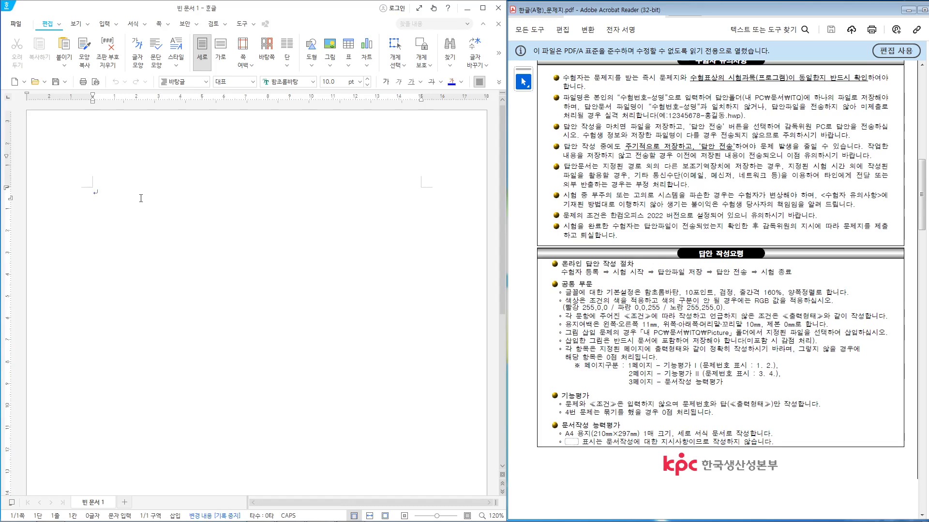
pyautogui.press('F7')
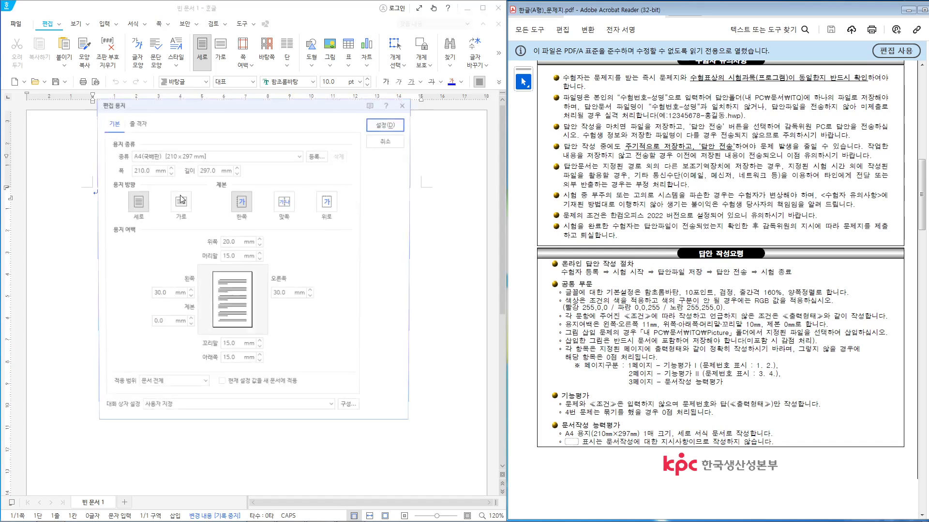
pyautogui.moveTo(155, 107); pyautogui.dragTo(171, 146)
# Compare the margin fields with the exam's paper margin requirements, and check the paper type and orientation settings.
pyautogui.moveTo(107, 132); pyautogui.dragTo(150, 154)
pyautogui.moveTo(167, 124)
pyautogui.mouseDown()
pyautogui.moveTo(190, 124)
pyautogui.moveTo(168, 155)
pyautogui.moveTo(211, 127)
pyautogui.moveTo(203, 156)
pyautogui.mouseUp()
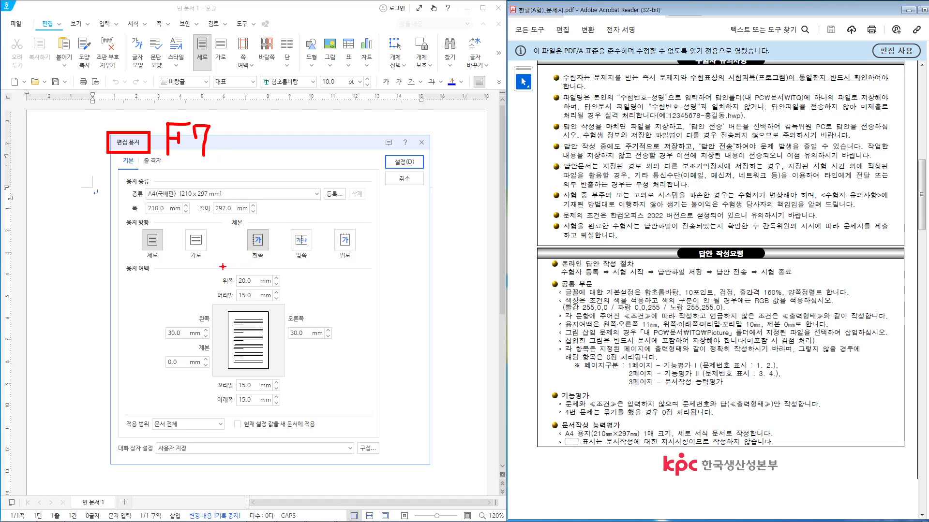
pyautogui.moveTo(216, 264); pyautogui.dragTo(286, 413)
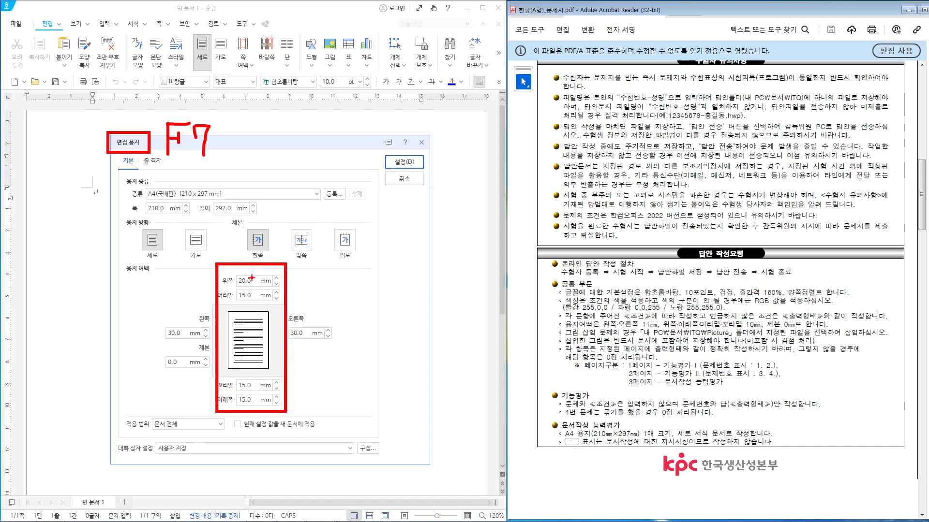
pyautogui.press('b')
pyautogui.moveTo(245, 280); pyautogui.dragTo(240, 299)
pyautogui.moveTo(244, 378)
pyautogui.mouseDown()
pyautogui.moveTo(241, 387)
pyautogui.moveTo(254, 380)
pyautogui.moveTo(243, 406)
pyautogui.moveTo(256, 398)
pyautogui.mouseUp()
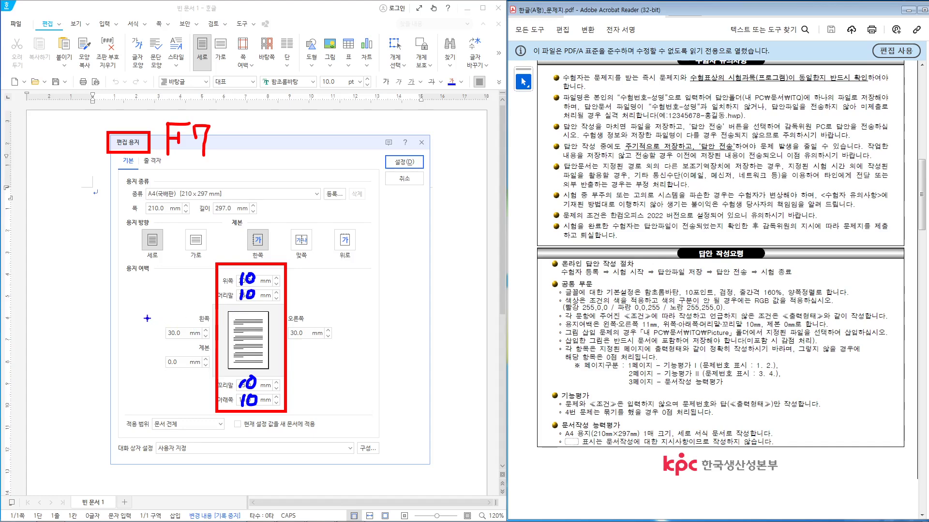
pyautogui.moveTo(146, 317)
pyautogui.mouseDown()
pyautogui.moveTo(216, 340)
pyautogui.moveTo(358, 347)
pyautogui.mouseUp()
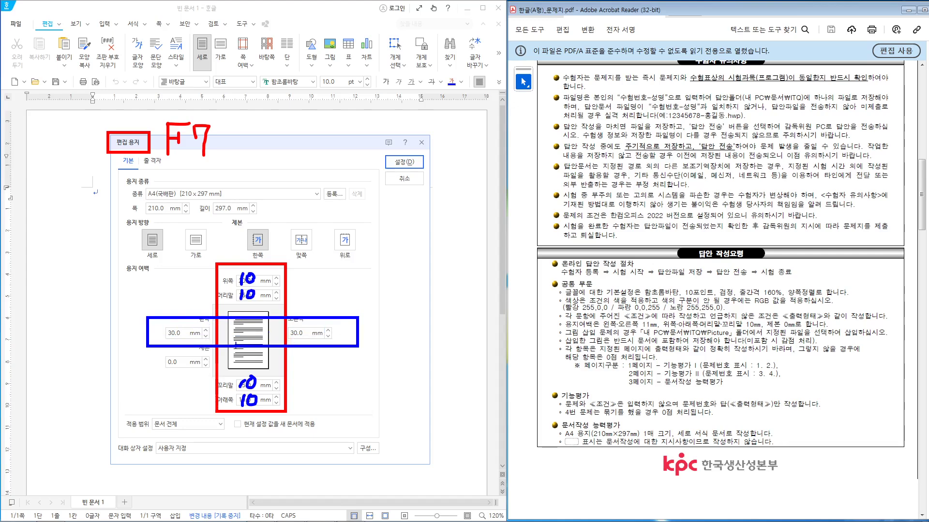
pyautogui.moveTo(173, 324)
pyautogui.mouseDown()
pyautogui.moveTo(172, 344)
pyautogui.moveTo(181, 345)
pyautogui.mouseUp()
pyautogui.moveTo(293, 322); pyautogui.dragTo(301, 342)
pyautogui.moveTo(551, 315)
pyautogui.mouseDown()
pyautogui.moveTo(608, 327)
pyautogui.moveTo(869, 333)
pyautogui.moveTo(863, 328)
pyautogui.mouseUp()
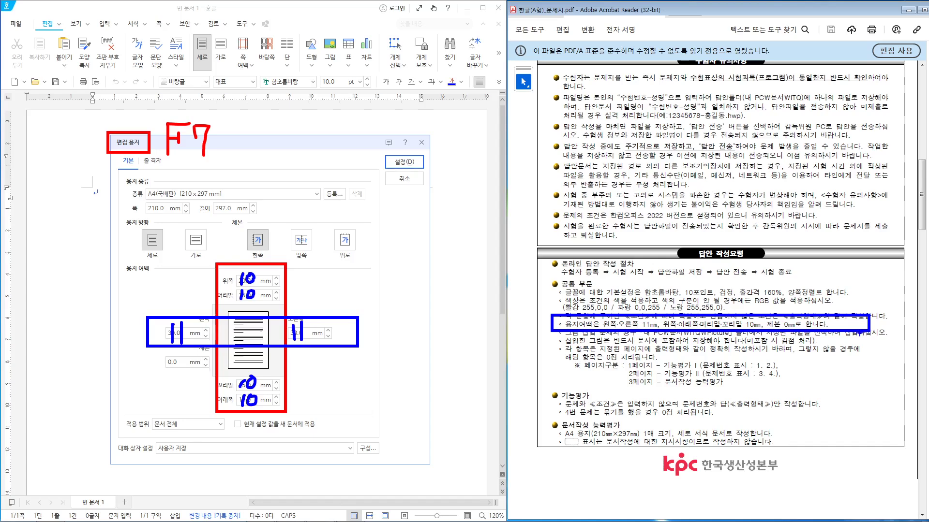
pyautogui.moveTo(551, 323); pyautogui.dragTo(380, 333)
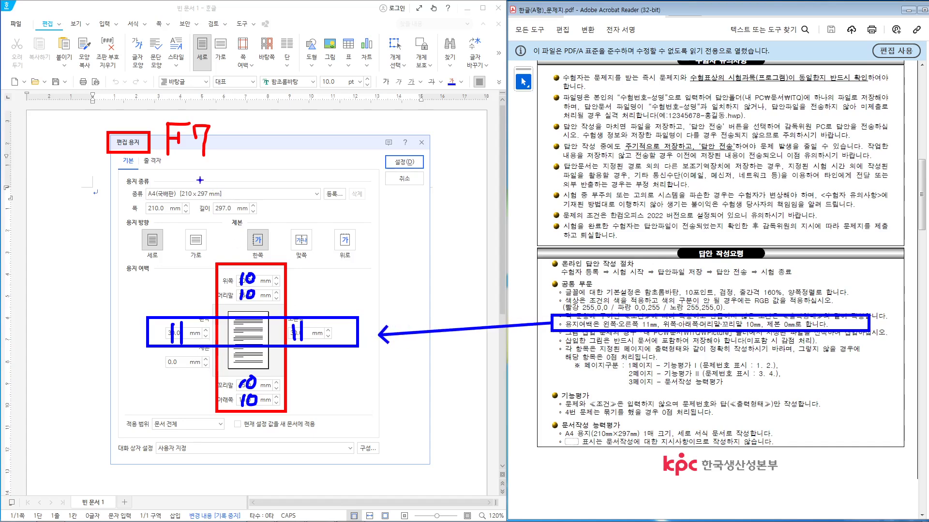
pyautogui.moveTo(200, 170)
pyautogui.mouseDown()
pyautogui.moveTo(164, 169)
pyautogui.moveTo(222, 116)
pyautogui.moveTo(198, 167)
pyautogui.mouseUp()
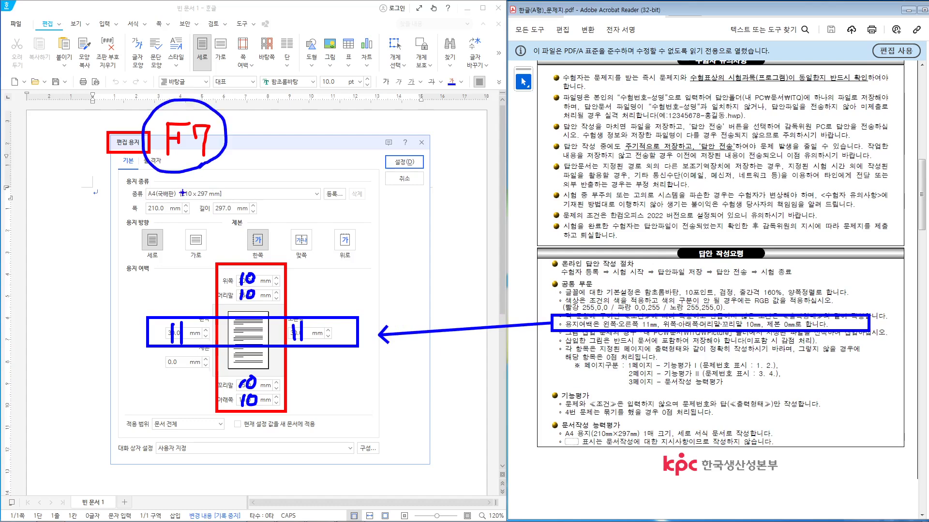
pyautogui.press('Escape')
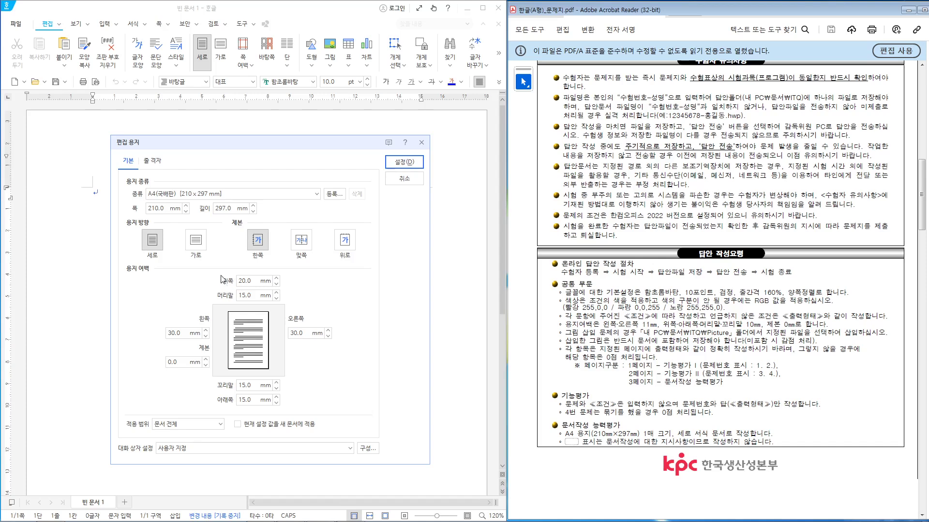
pyautogui.moveTo(114, 172)
pyautogui.mouseDown()
pyautogui.moveTo(193, 196)
pyautogui.moveTo(395, 220)
pyautogui.moveTo(384, 215)
pyautogui.mouseUp()
pyautogui.moveTo(112, 214)
pyautogui.mouseDown()
pyautogui.moveTo(135, 236)
pyautogui.moveTo(223, 260)
pyautogui.mouseUp()
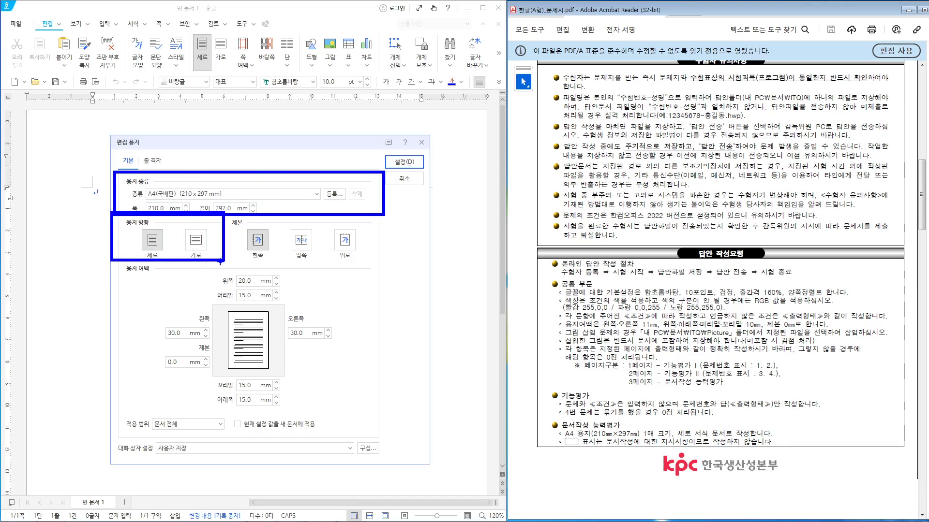
pyautogui.moveTo(106, 172)
pyautogui.mouseDown()
pyautogui.moveTo(96, 186)
pyautogui.moveTo(102, 254)
pyautogui.mouseUp()
pyautogui.moveTo(226, 244)
pyautogui.mouseDown()
pyautogui.moveTo(246, 266)
pyautogui.moveTo(233, 264)
pyautogui.mouseUp()
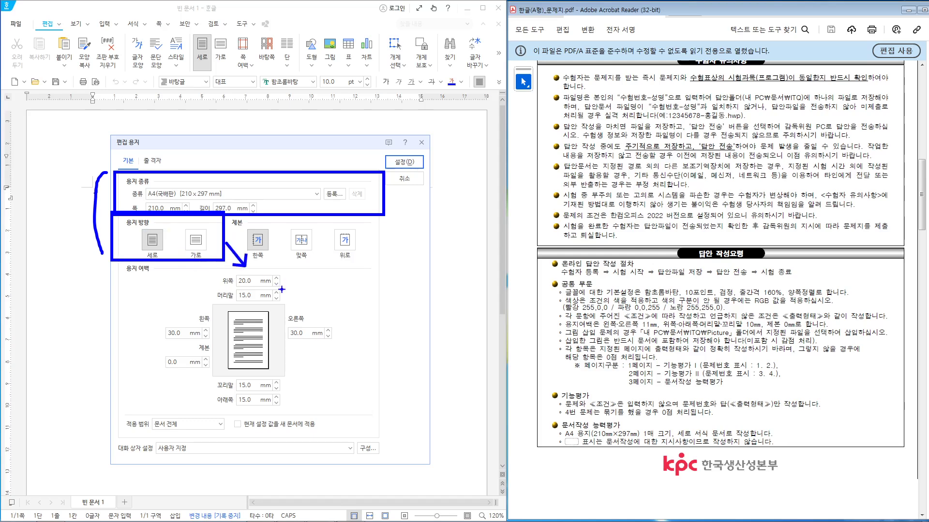
pyautogui.moveTo(281, 289)
pyautogui.mouseDown()
pyautogui.moveTo(267, 276)
pyautogui.moveTo(288, 278)
pyautogui.moveTo(285, 290)
pyautogui.mouseUp()
pyautogui.press('Escape')
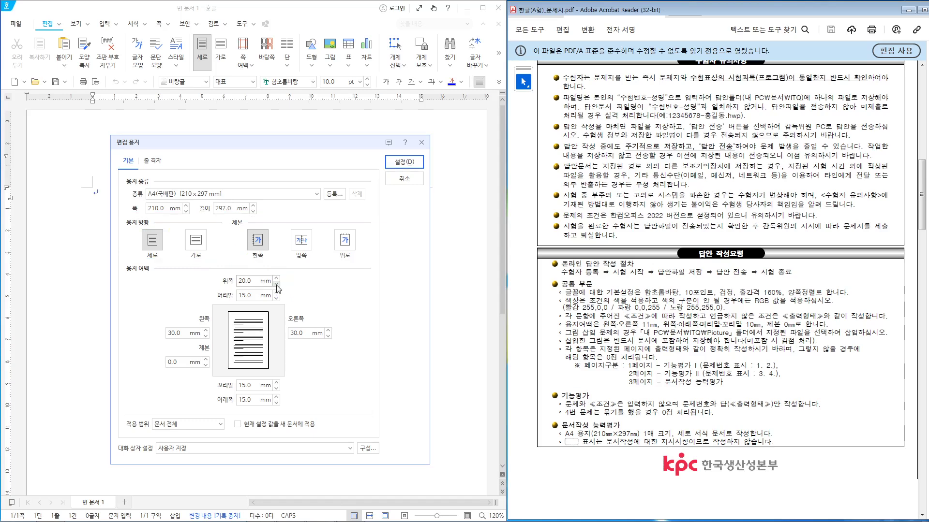
# Set the top margin (위쪽) and the header margin (머리말) to 10 mm each.
pyautogui.click(276, 279)
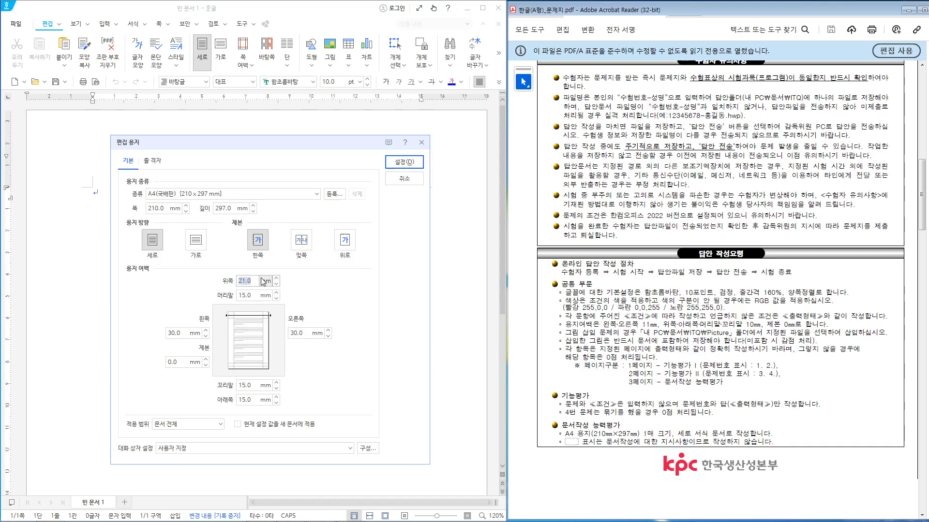
pyautogui.write('10')
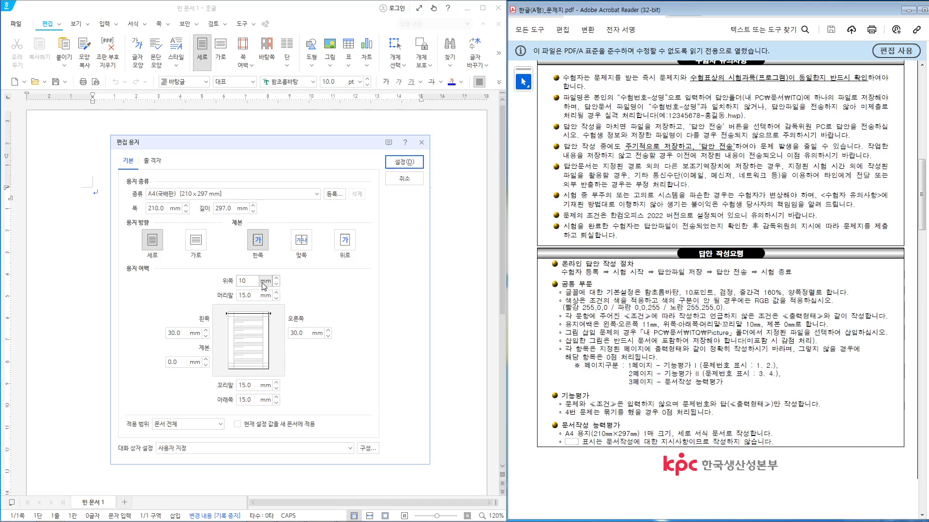
pyautogui.press('Tab')
pyautogui.write('10')
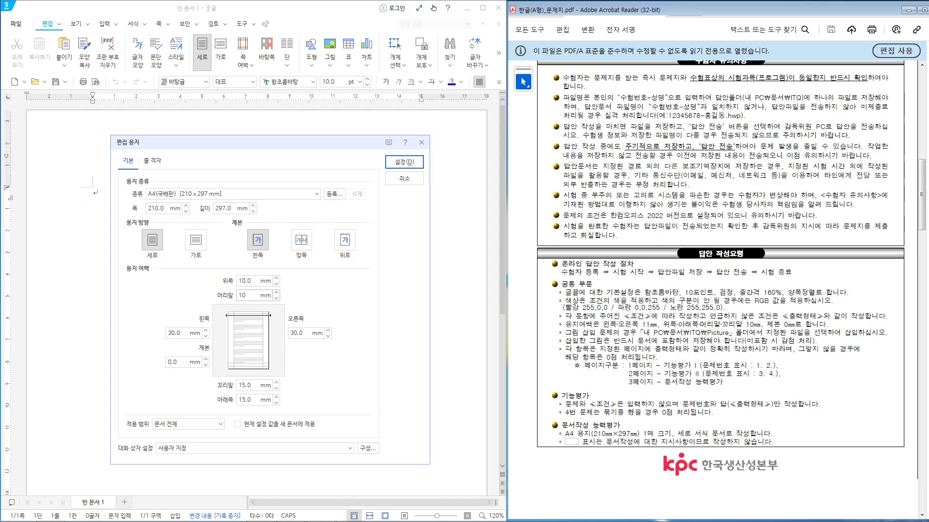
# Set the left and right margins (왼쪽, 오른쪽) to 11 mm and the binding margin (제본) to 0 mm.
pyautogui.press('Tab')
pyautogui.write('11')
pyautogui.press('Tab')
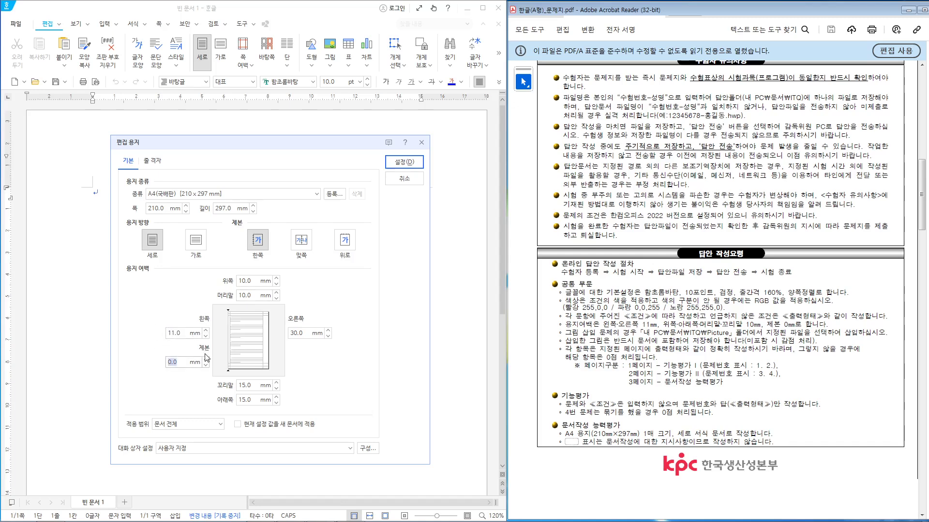
pyautogui.write('0')
pyautogui.press('Tab')
pyautogui.write('11')
pyautogui.press('Tab')
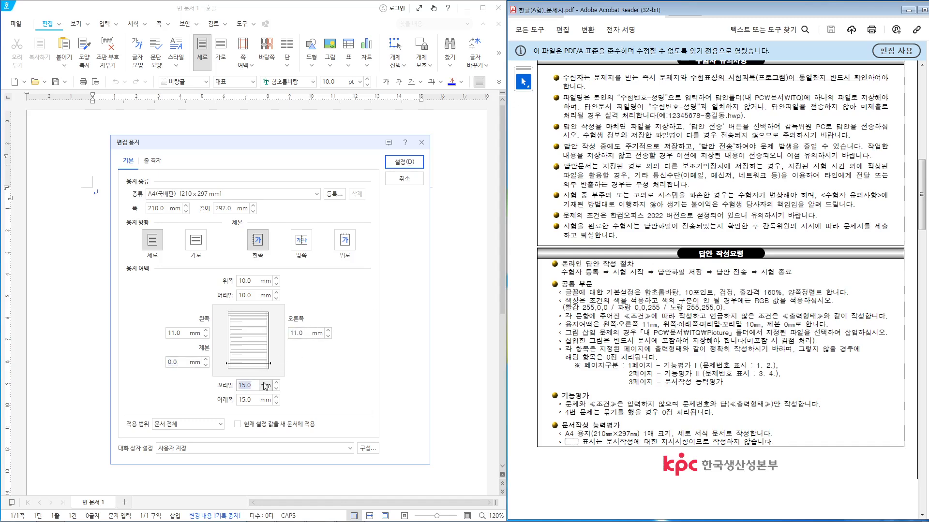
# Set the footer margin (꼬리말) and the bottom margin (아래쪽) to 10 mm each and apply the page setup.
pyautogui.write('10')
pyautogui.press('Tab')
pyautogui.write('10')
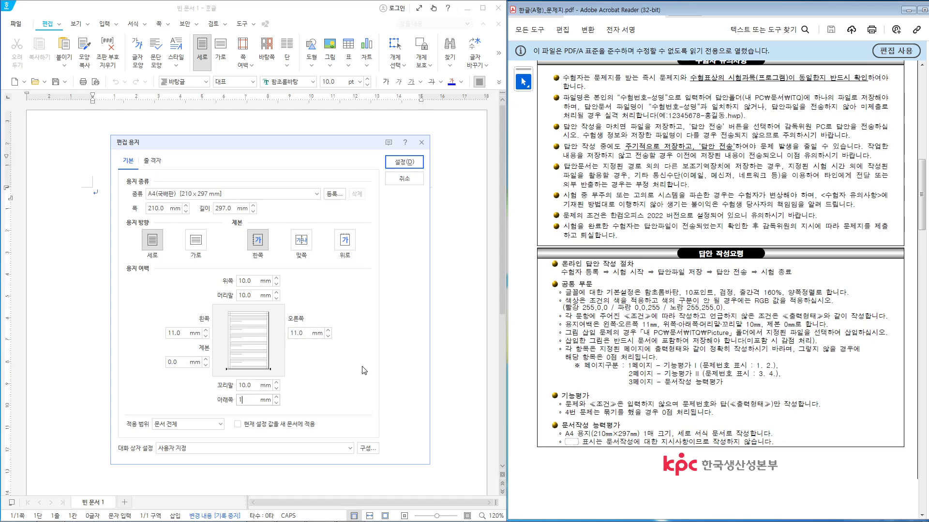
pyautogui.hotkey('ctrl', '2')
pyautogui.moveTo(208, 263); pyautogui.dragTo(285, 414)
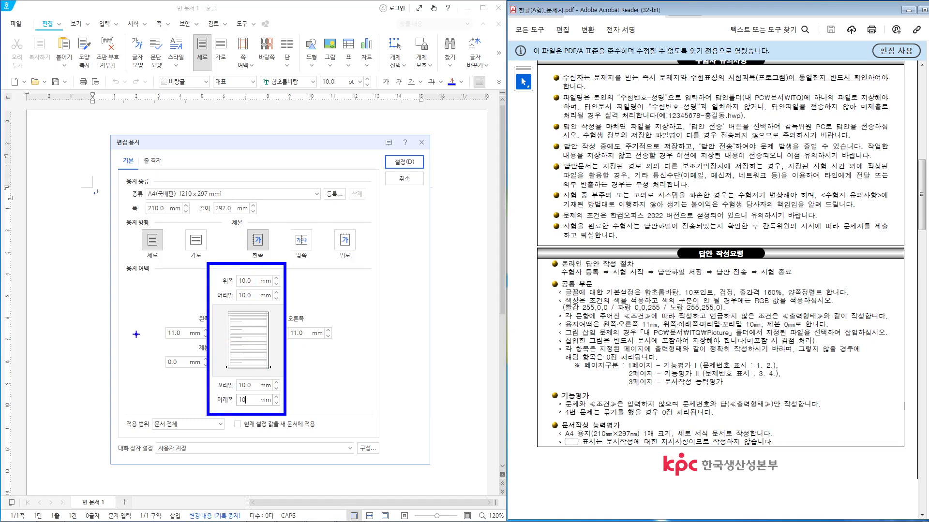
pyautogui.moveTo(136, 318)
pyautogui.mouseDown()
pyautogui.moveTo(286, 345)
pyautogui.moveTo(369, 345)
pyautogui.mouseUp()
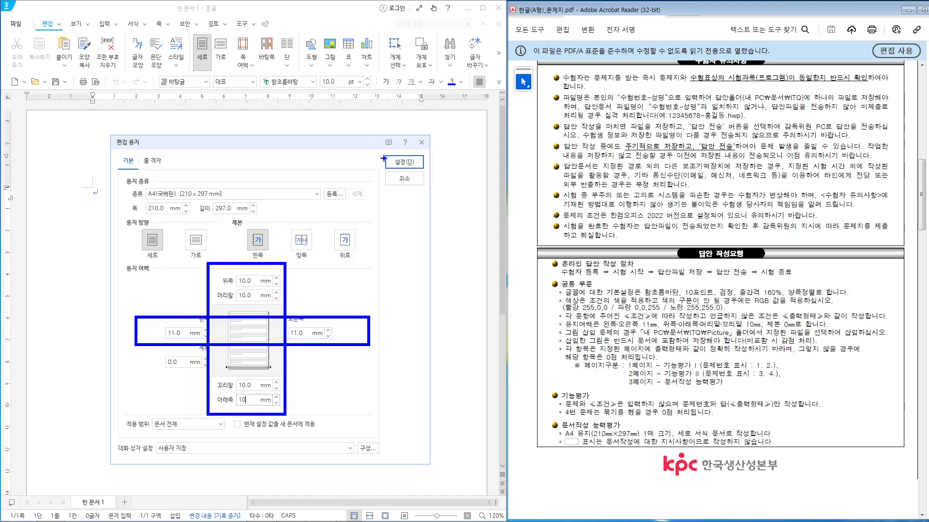
pyautogui.moveTo(378, 150); pyautogui.dragTo(429, 173)
pyautogui.moveTo(407, 141)
pyautogui.mouseDown()
pyautogui.moveTo(412, 163)
pyautogui.moveTo(424, 140)
pyautogui.mouseUp()
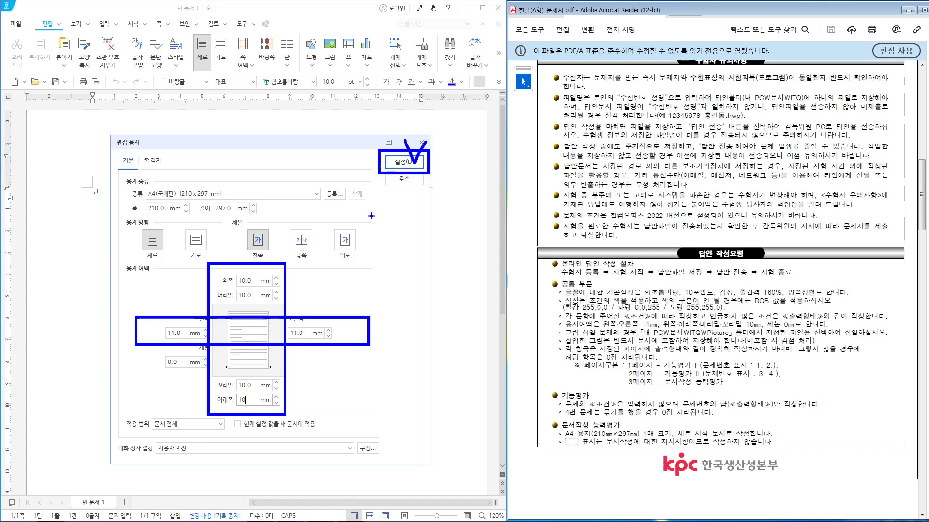
pyautogui.press('Escape')
pyautogui.press('Return')
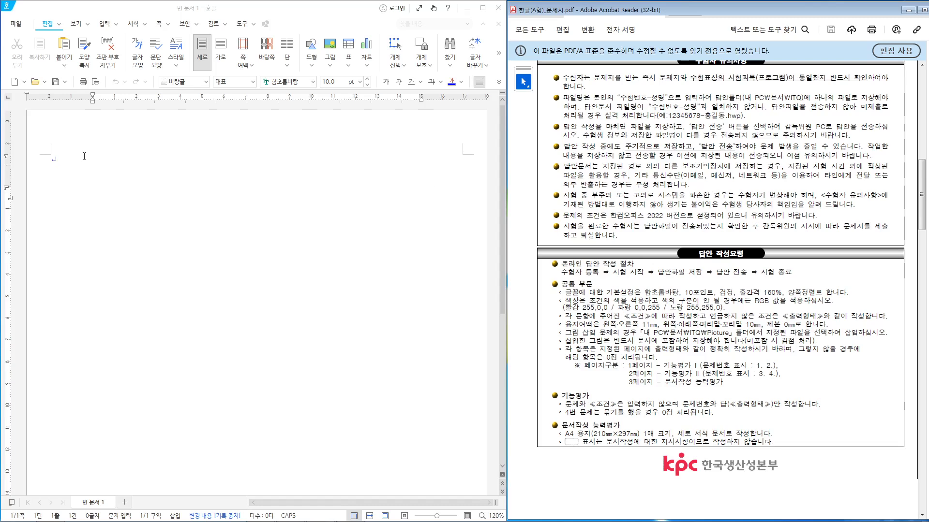
# Check the adjusted page against the exam PDF's margin rule and review its page division rule (페이지구분).
pyautogui.moveTo(36, 130)
pyautogui.mouseDown()
pyautogui.moveTo(75, 166)
pyautogui.moveTo(484, 179)
pyautogui.mouseUp()
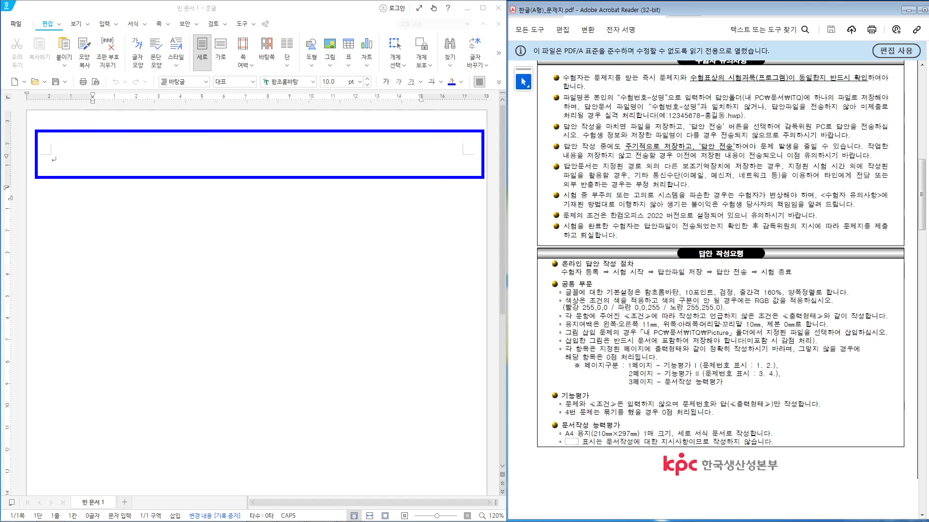
pyautogui.press('Escape')
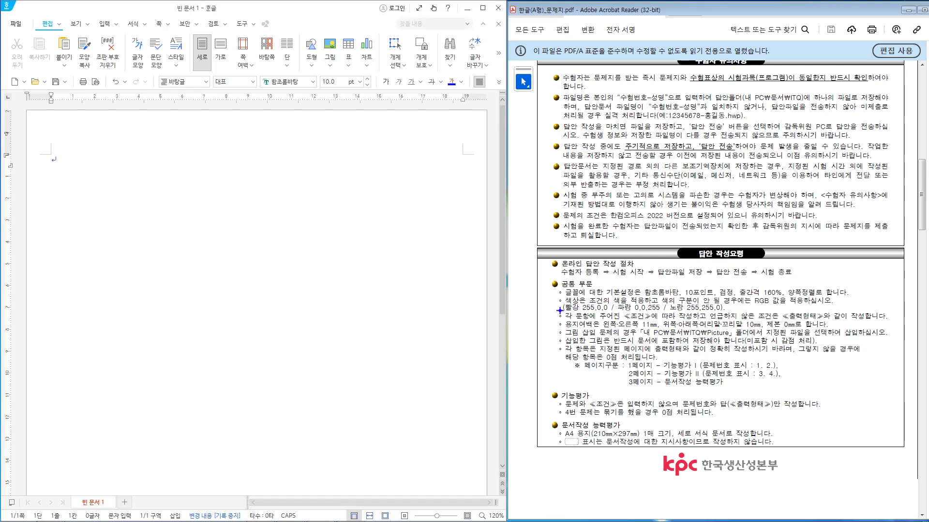
pyautogui.moveTo(559, 317); pyautogui.dragTo(837, 329)
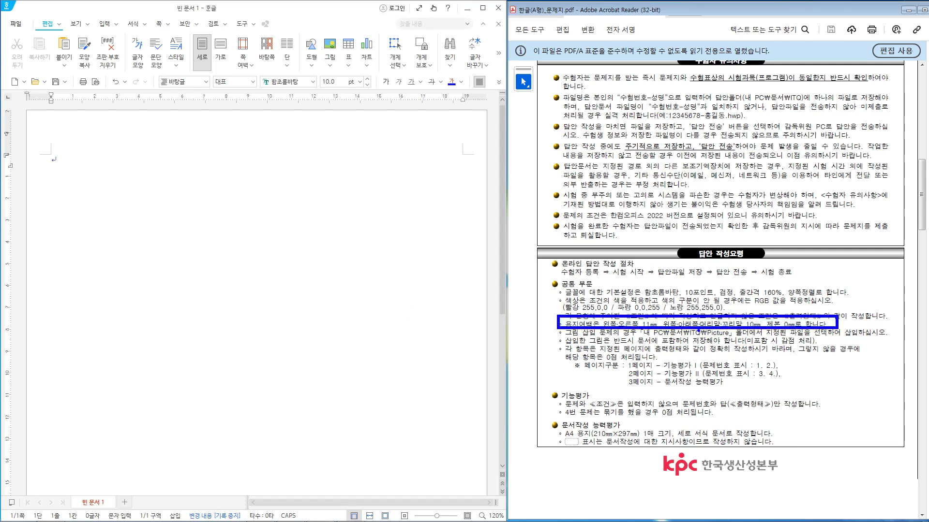
pyautogui.moveTo(699, 332); pyautogui.dragTo(683, 357)
pyautogui.moveTo(607, 358)
pyautogui.mouseDown()
pyautogui.moveTo(685, 386)
pyautogui.moveTo(796, 391)
pyautogui.mouseUp()
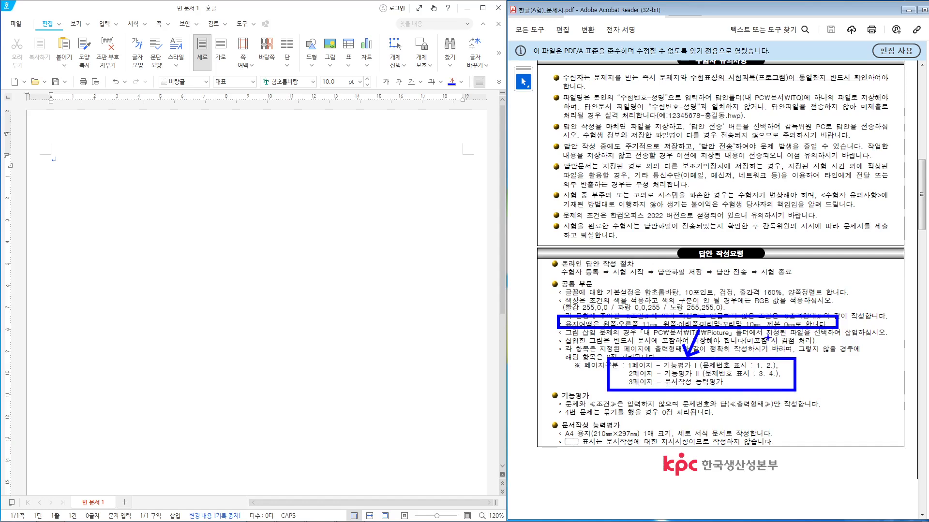
pyautogui.press('Escape')
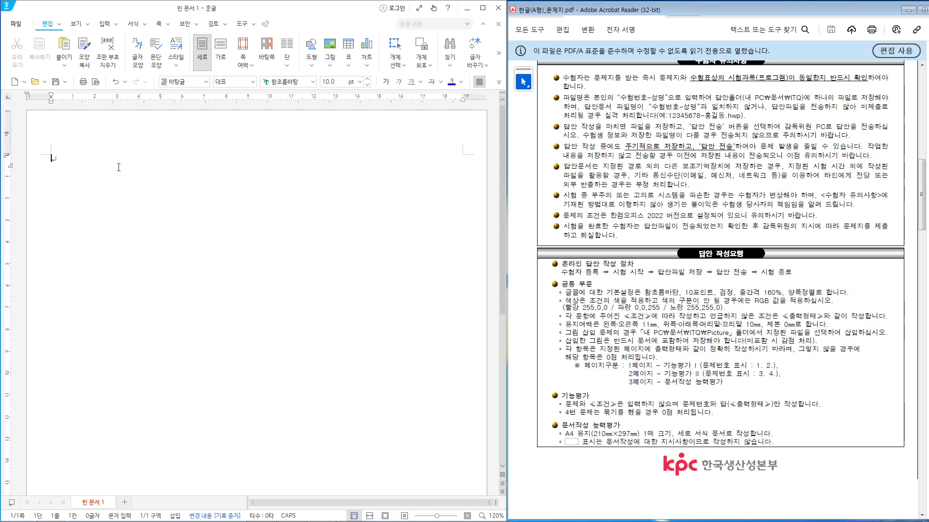
# Enter the question numbers 1. and 2. on the first page, leaving blank lines below each.
pyautogui.press('Return')
pyautogui.press('Return')
pyautogui.press('Return')
pyautogui.write('2.')
pyautogui.press('Return')
pyautogui.press('Return')
pyautogui.press('Return')
# Toggle the paragraph mark display option (문단 부호) and leave it enabled.
pyautogui.moveTo(42, 167)
pyautogui.mouseDown()
pyautogui.moveTo(69, 191)
pyautogui.moveTo(57, 213)
pyautogui.moveTo(74, 241)
pyautogui.mouseUp()
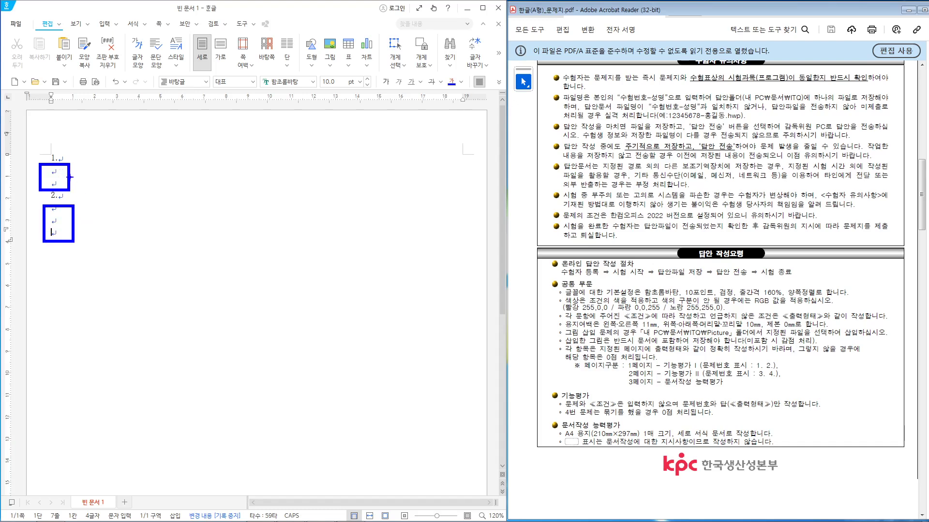
pyautogui.moveTo(65, 164)
pyautogui.mouseDown()
pyautogui.moveTo(44, 32)
pyautogui.moveTo(174, 27)
pyautogui.moveTo(79, 33)
pyautogui.moveTo(93, 35)
pyautogui.mouseUp()
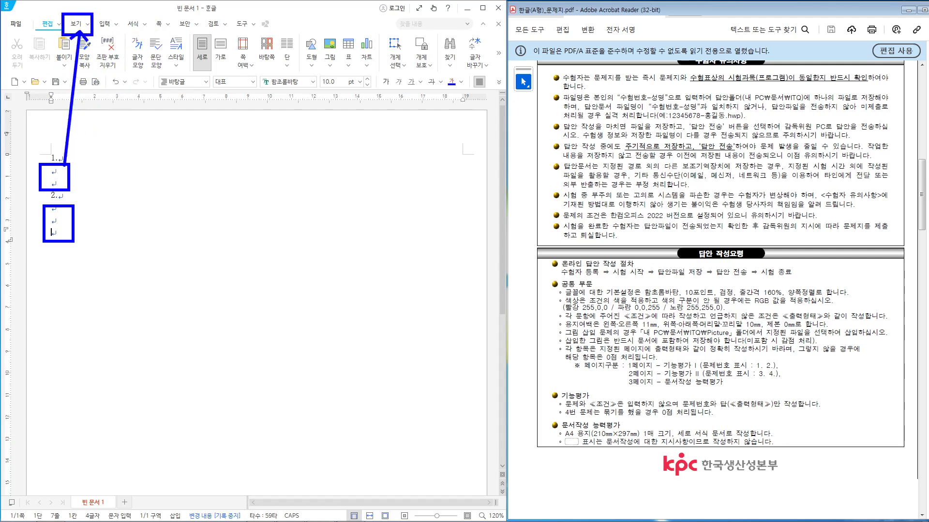
pyautogui.click(77, 23)
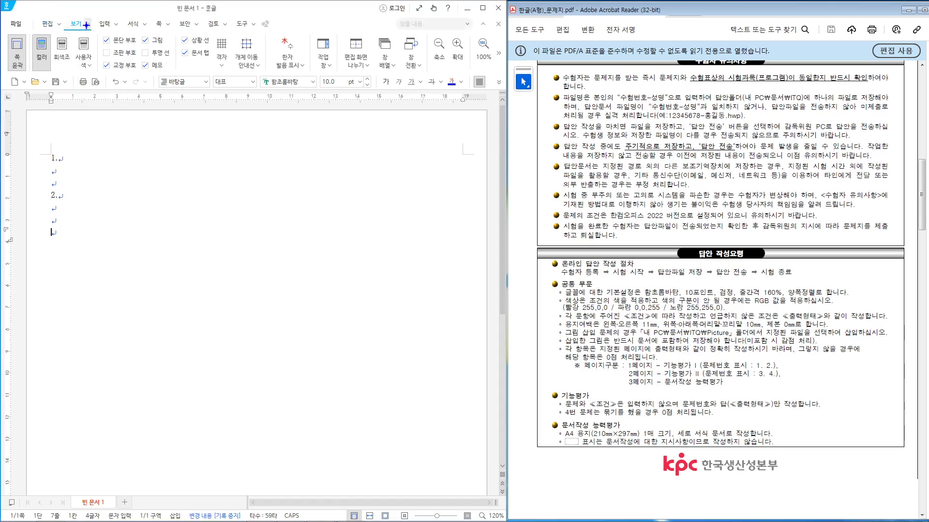
pyautogui.moveTo(95, 30); pyautogui.dragTo(142, 48)
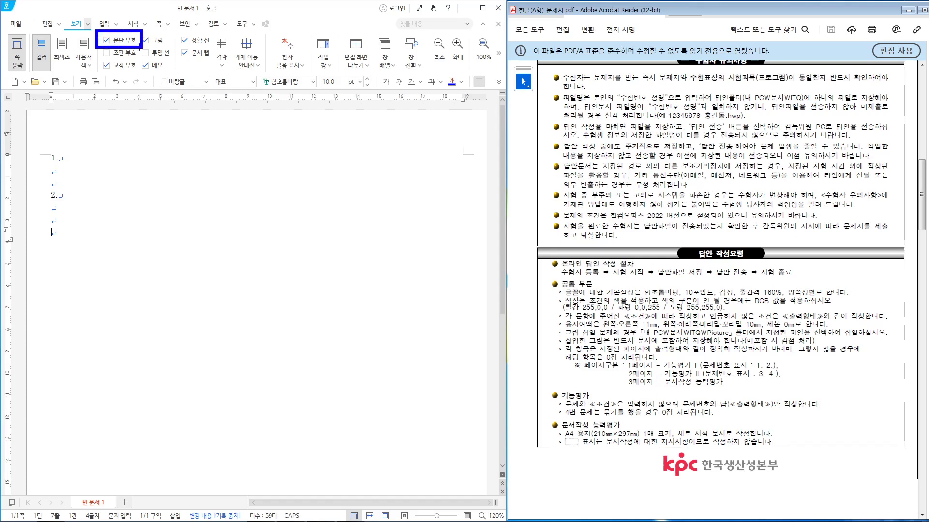
pyautogui.moveTo(77, 23)
pyautogui.mouseDown()
pyautogui.moveTo(83, 43)
pyautogui.moveTo(95, 39)
pyautogui.moveTo(86, 52)
pyautogui.mouseUp()
pyautogui.press('Escape')
pyautogui.click(107, 40)
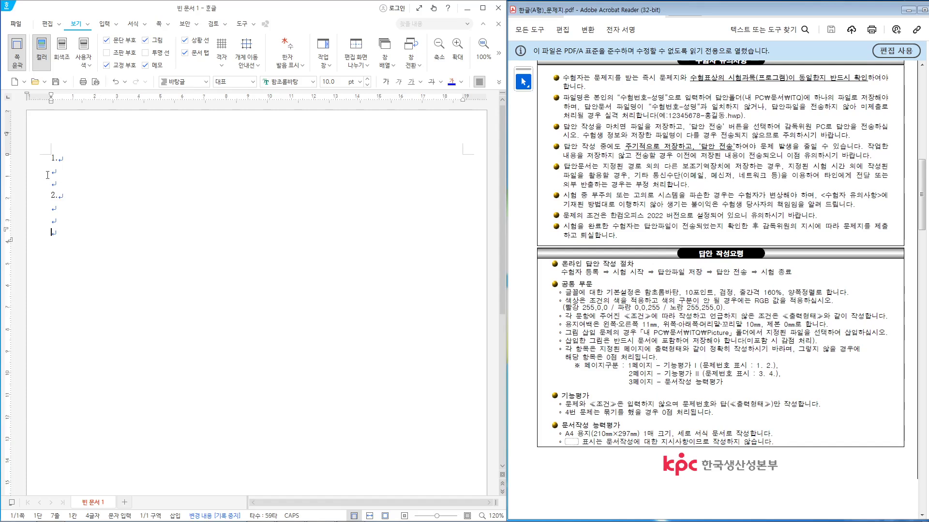
pyautogui.press('Hangul')
pyautogui.click(107, 40)
pyautogui.press('Hangul')
# Start a second page with a page break and enter the question numbers 3. and 4., each followed by blank lines.
pyautogui.hotkey('ctrl', 'Return')
pyautogui.scroll(-5, 80, 237)
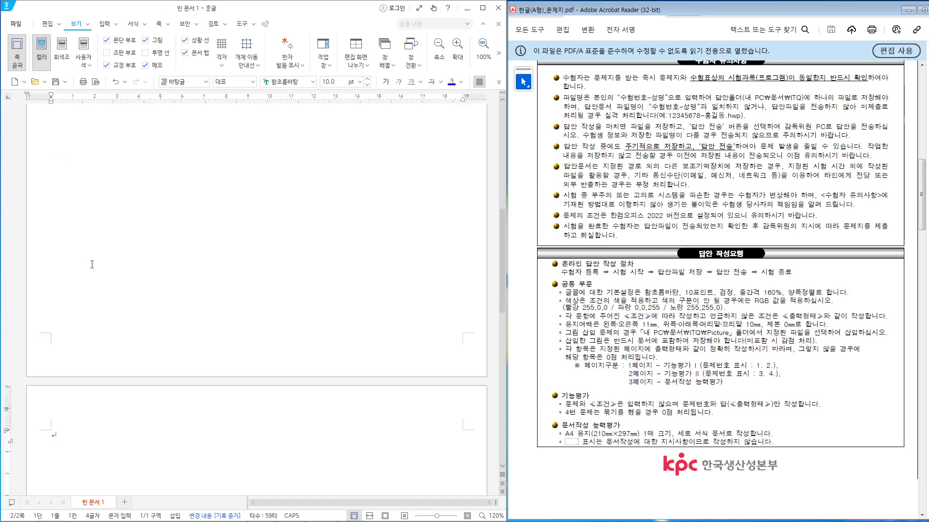
pyautogui.scroll(-1, 74, 285)
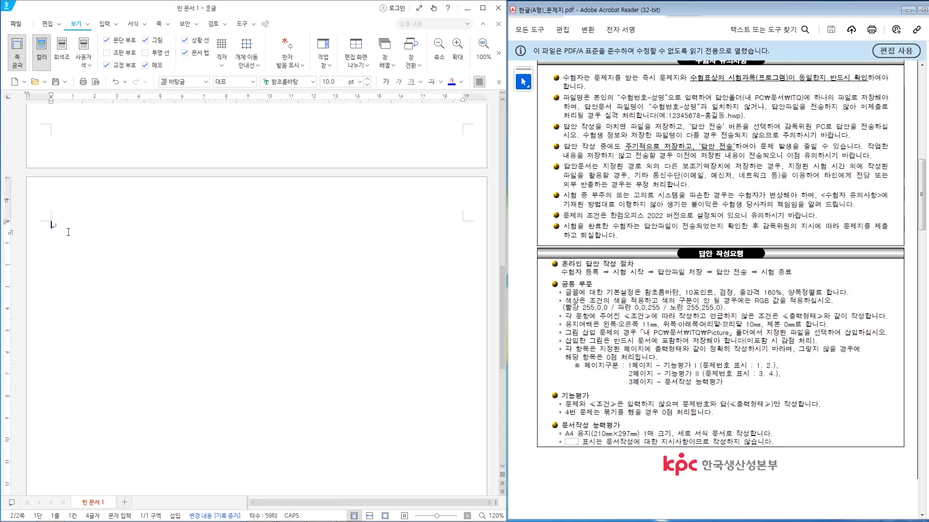
pyautogui.write('3.')
pyautogui.press('Return')
pyautogui.press('Return')
pyautogui.press('Return')
pyautogui.write('4.')
pyautogui.press('Return')
pyautogui.press('Return')
pyautogui.press('Return')
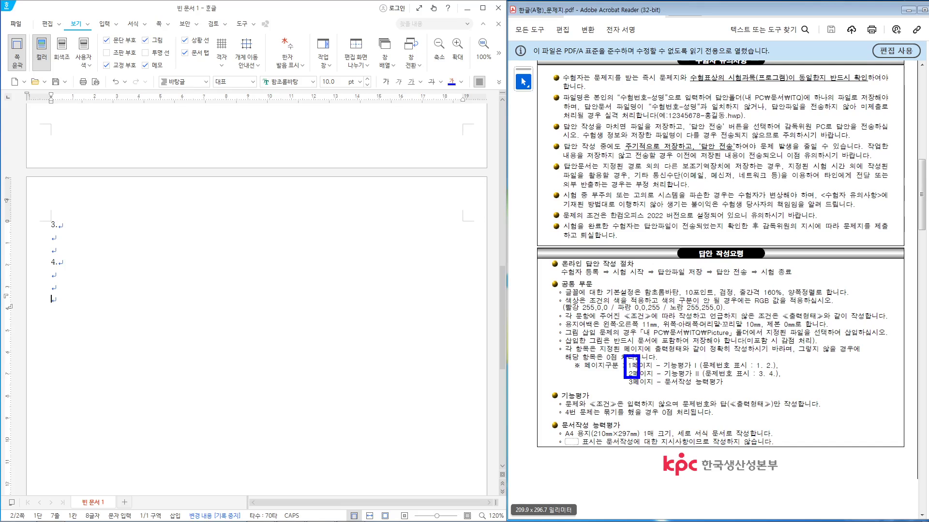
# Insert a page break after question 4 to start the third page for 문서작성 능력평가.
pyautogui.moveTo(639, 377); pyautogui.dragTo(793, 391)
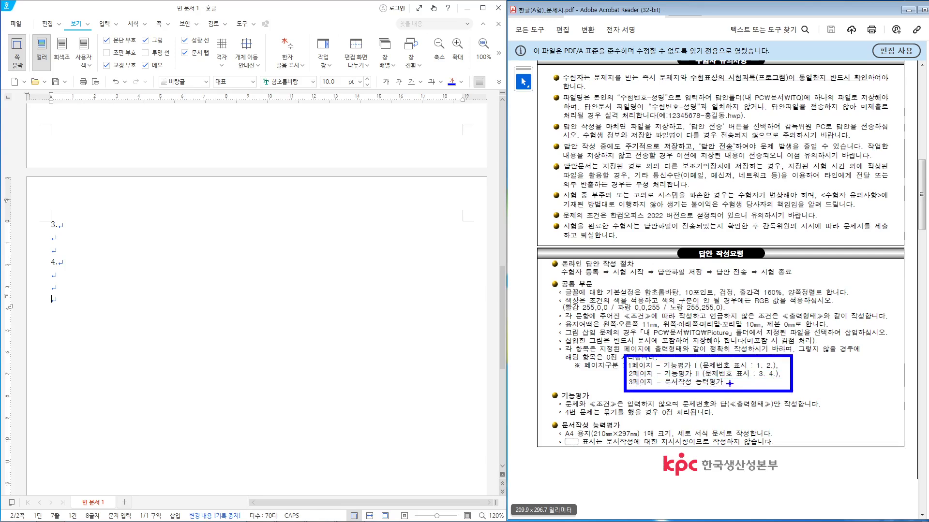
pyautogui.moveTo(730, 384); pyautogui.dragTo(771, 383)
pyautogui.press('Escape')
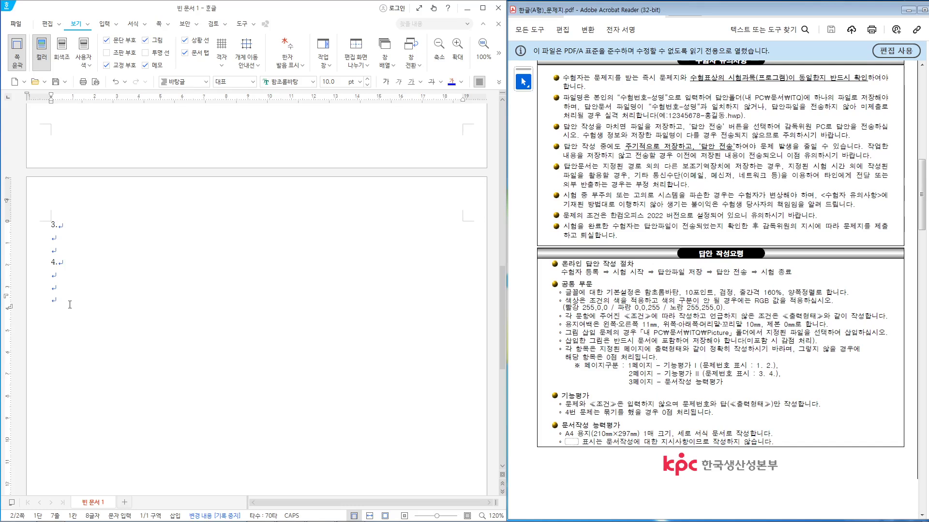
pyautogui.hotkey('ctrl', 'Return')
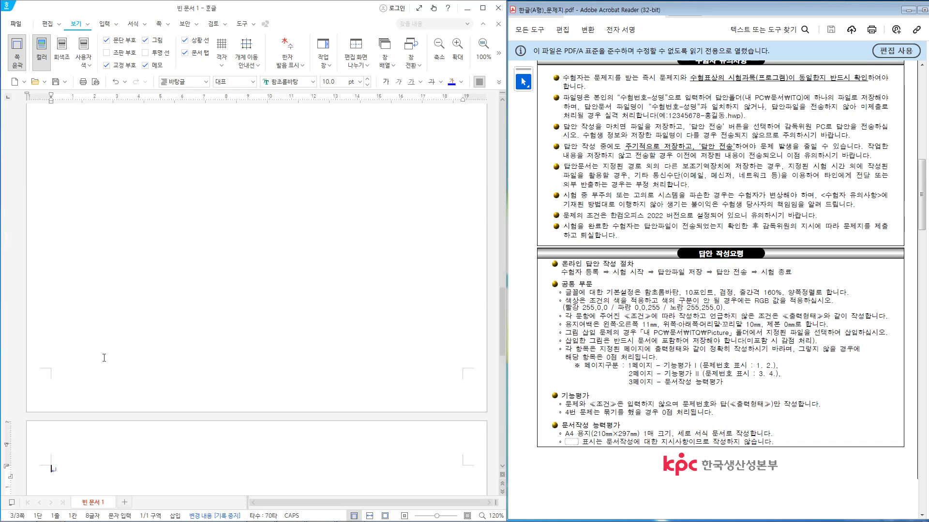
pyautogui.scroll(-3, 104, 358)
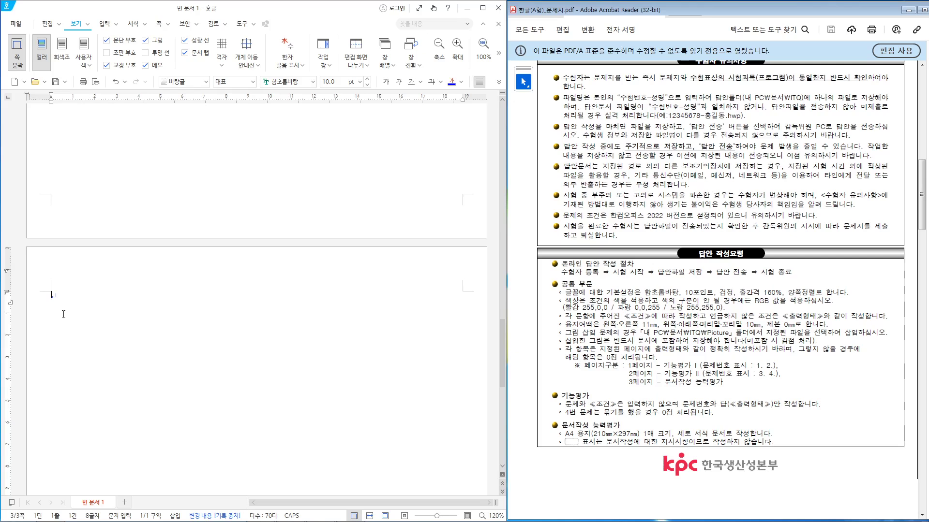
pyautogui.write('가')
# Return to the first page and place the cursor on the blank line below number 2.
pyautogui.press('Up')
pyautogui.press('Up')
pyautogui.press('Up')
pyautogui.press('Up')
pyautogui.press('Up')
pyautogui.press('Up')
pyautogui.press('Up')
pyautogui.press('Up')
pyautogui.press('Up')
pyautogui.press('Up')
pyautogui.press('Up')
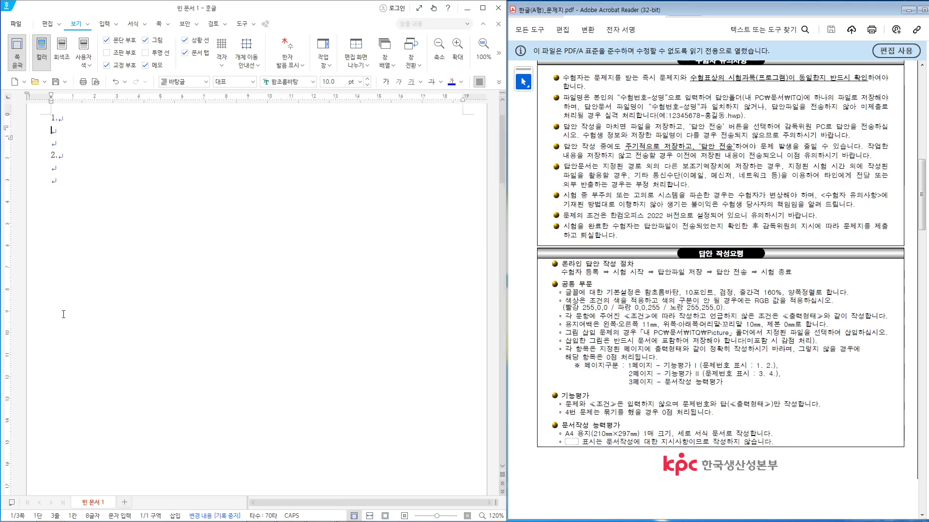
pyautogui.press('Up')
pyautogui.press('Down')
pyautogui.press('Down')
pyautogui.press('Up')
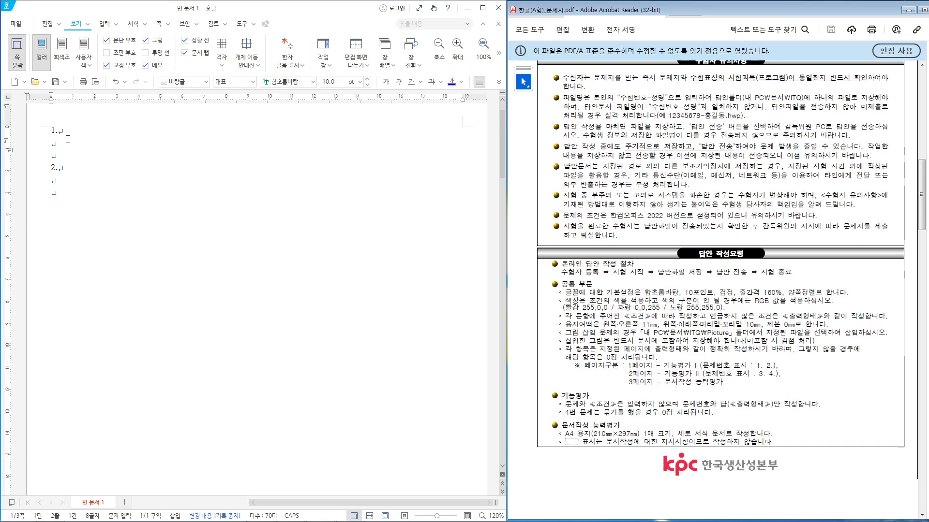
pyautogui.press('Hangul')
pyautogui.click(59, 145)
pyautogui.click(63, 179)
# Compare the exam PDF's basic font rule with the document's font, size and line spacing settings.
pyautogui.click(713, 338)
pyautogui.scroll(-5, 713, 338)
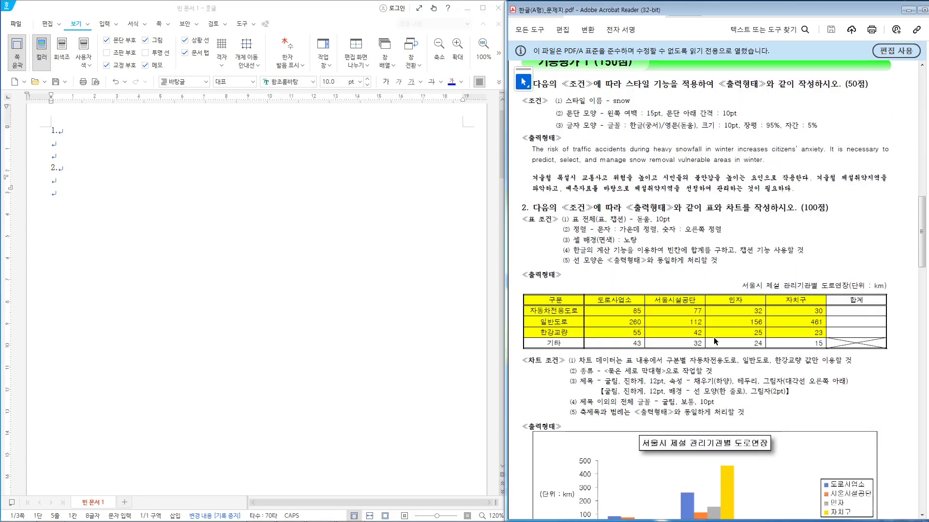
pyautogui.scroll(5, 712, 337)
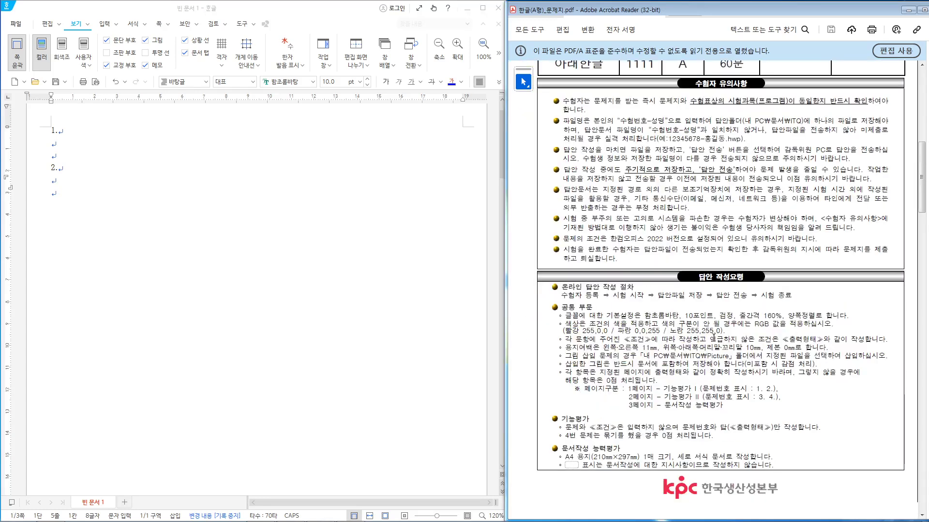
pyautogui.hotkey('ctrl', '2')
pyautogui.moveTo(555, 309)
pyautogui.mouseDown()
pyautogui.moveTo(698, 323)
pyautogui.moveTo(852, 324)
pyautogui.mouseUp()
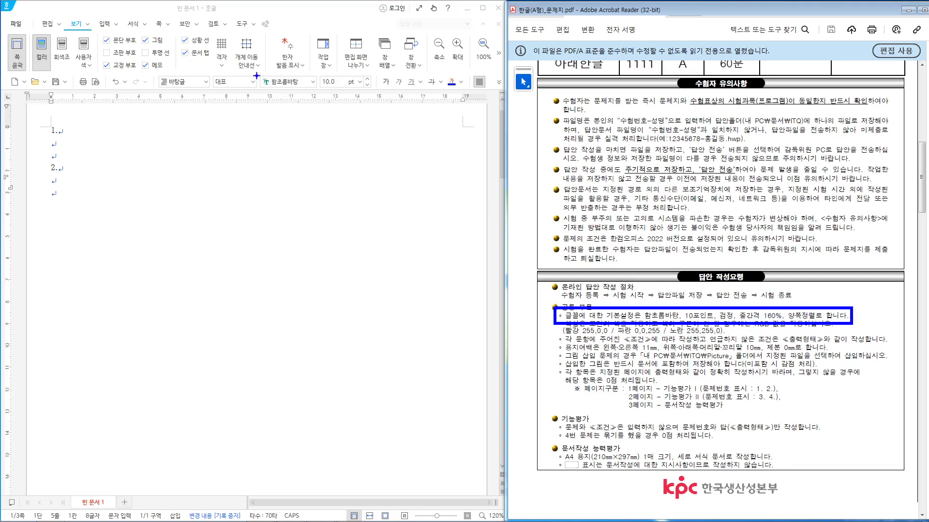
pyautogui.moveTo(257, 73)
pyautogui.mouseDown()
pyautogui.moveTo(303, 91)
pyautogui.moveTo(373, 93)
pyautogui.mouseUp()
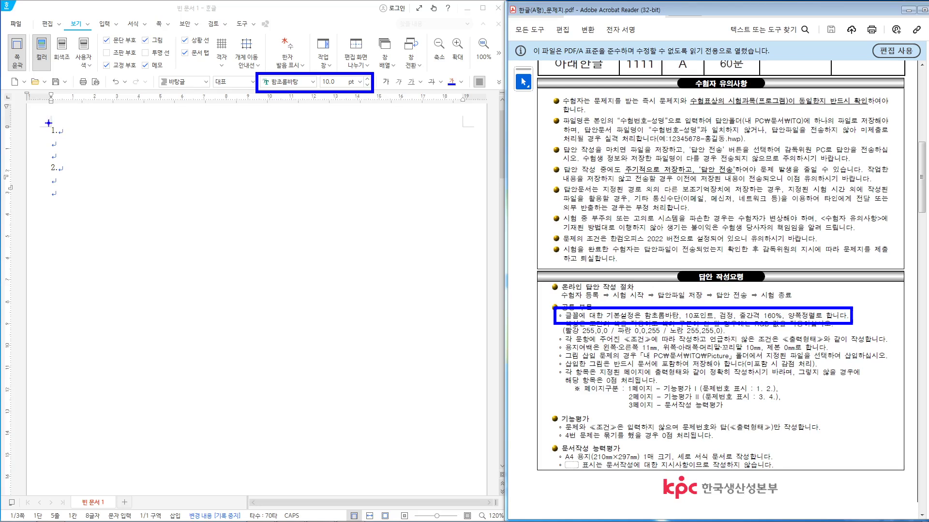
pyautogui.moveTo(40, 118)
pyautogui.mouseDown()
pyautogui.moveTo(95, 176)
pyautogui.moveTo(104, 203)
pyautogui.mouseUp()
pyautogui.press('Escape')
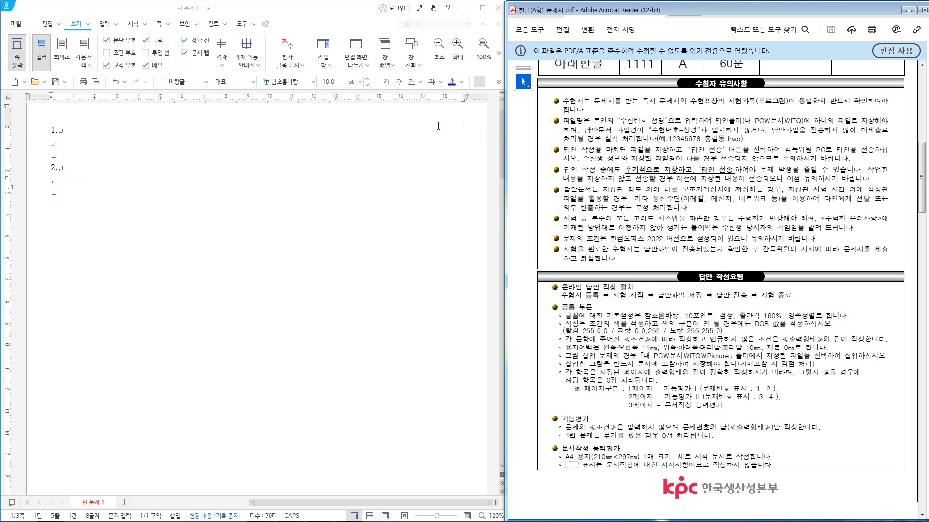
pyautogui.click(500, 84)
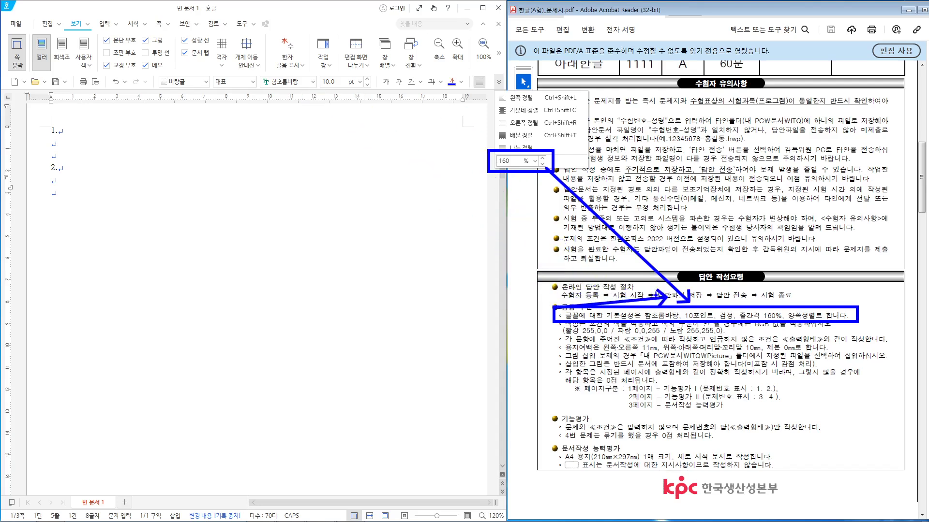
pyautogui.press('Escape')
# Examine the 기능평가 I questions in the exam PDF, especially the required output text of question 1.
pyautogui.click(749, 349)
pyautogui.scroll(-3, 749, 350)
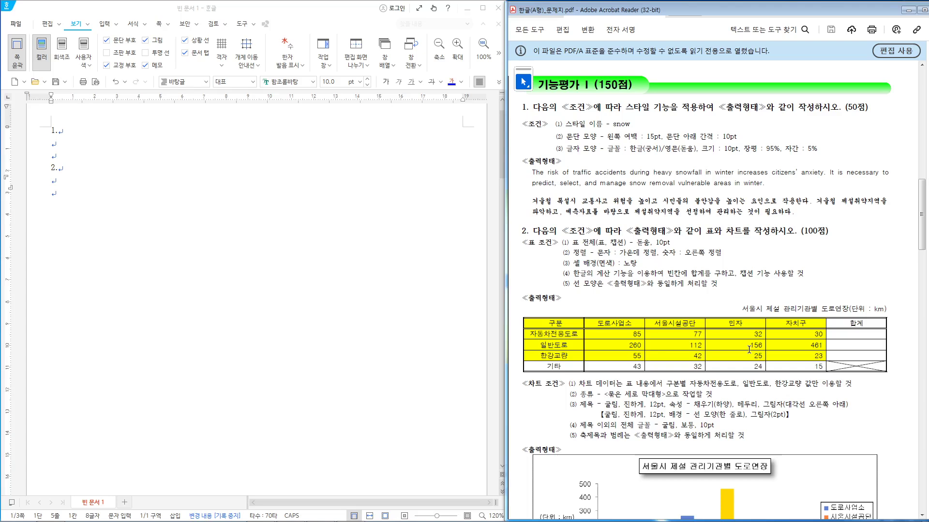
pyautogui.scroll(-2, 754, 319)
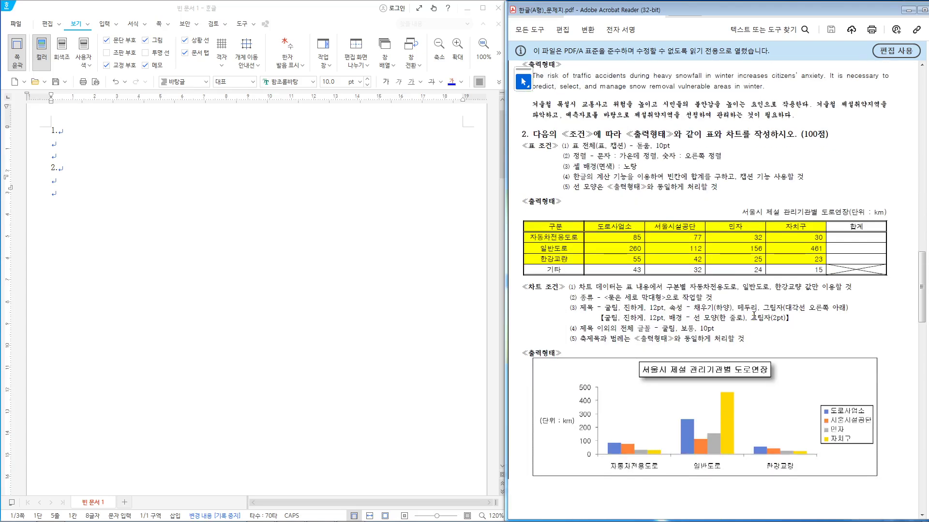
pyautogui.scroll(5, 754, 315)
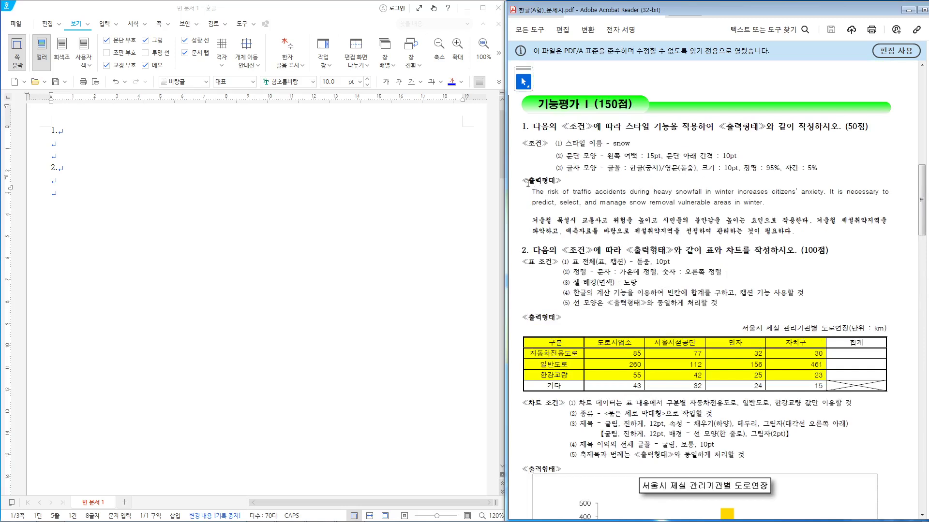
pyautogui.moveTo(521, 186); pyautogui.dragTo(622, 230)
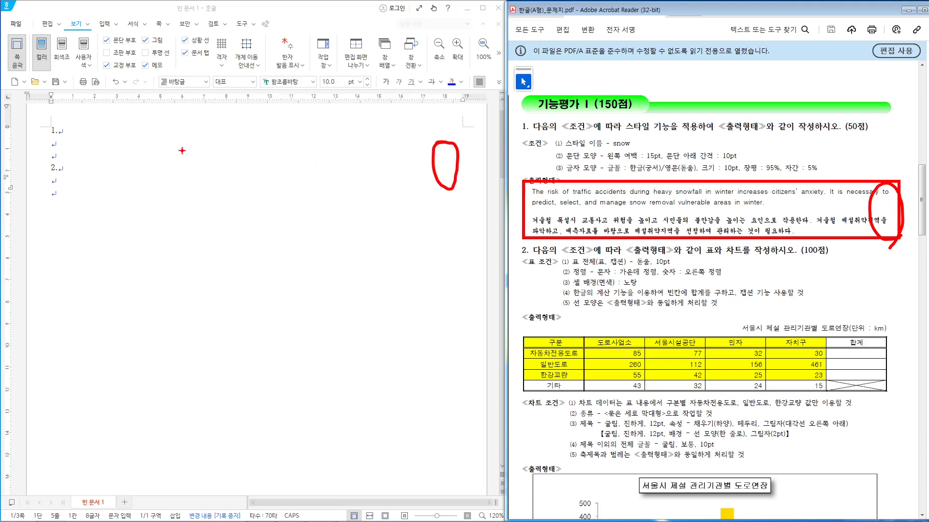
pyautogui.press('Escape')
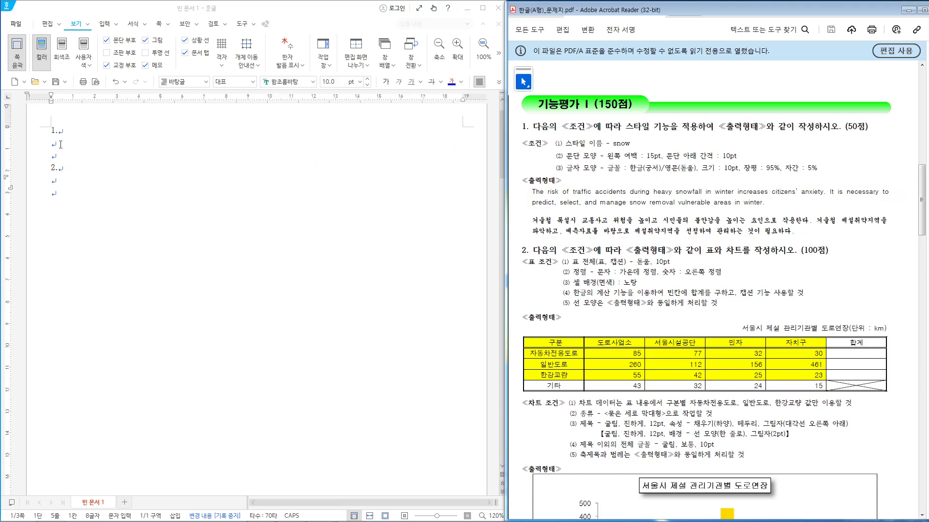
# Enter question 1's English and Korean paragraphs about heavy-snowfall traffic accidents on the blank line below number 1, copying the exam's output text.
pyautogui.click(60, 144)
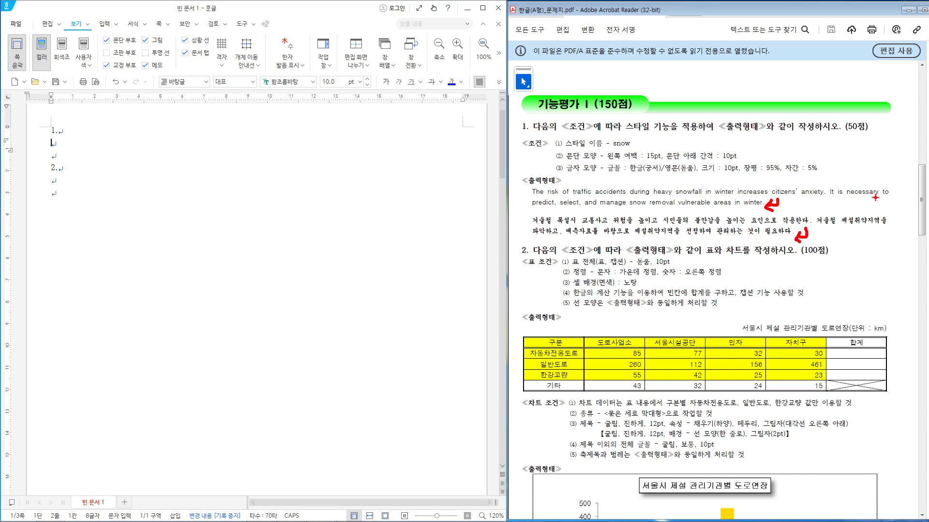
pyautogui.moveTo(892, 195)
pyautogui.mouseDown()
pyautogui.moveTo(901, 194)
pyautogui.moveTo(893, 227)
pyautogui.moveTo(895, 212)
pyautogui.moveTo(900, 224)
pyautogui.mouseUp()
pyautogui.moveTo(904, 185)
pyautogui.mouseDown()
pyautogui.moveTo(883, 205)
pyautogui.moveTo(900, 202)
pyautogui.moveTo(888, 228)
pyautogui.moveTo(901, 230)
pyautogui.mouseUp()
pyautogui.press('Escape')
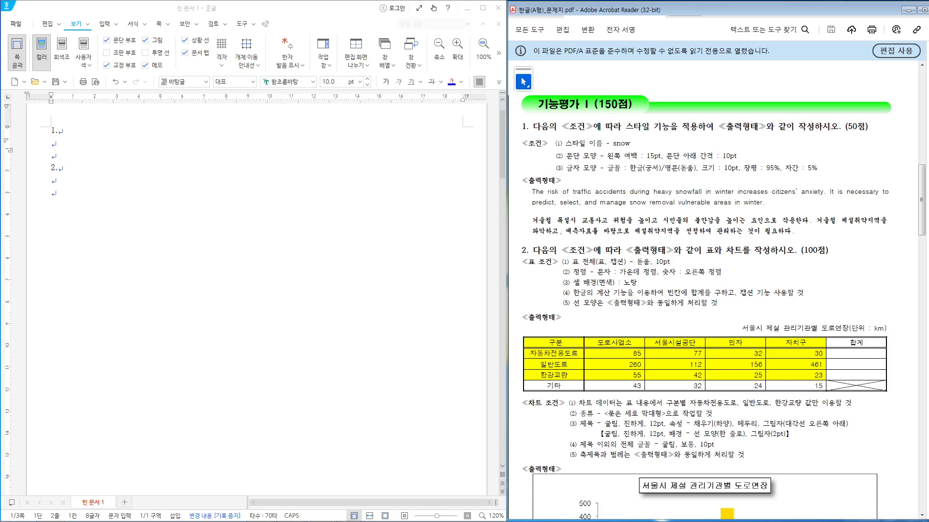
pyautogui.write('The risk of traffic accidents during heavy snowfall in winter increases citizens’ anxiety. It is necessary to predict, select, and manage snow removal vulnerable areas in winter. 겨울철 폭설시 교통사고 위험을 높이고 시민들의 불안감을 높이는 요인으로 작용한다. 겨울철 제설취약지역을 파악하고, 예측자료를 바탕으로 제설취약지역을 선정하여 관리하는 것이 필요하다.')
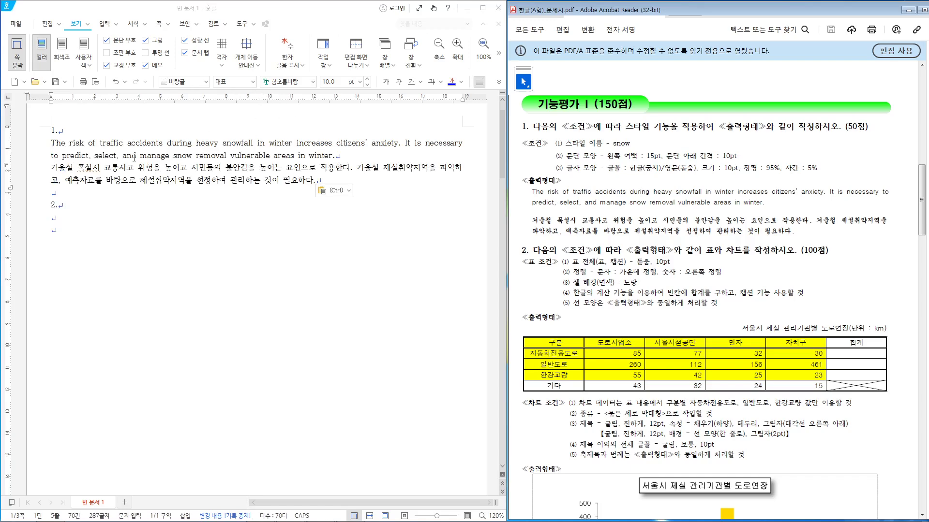
pyautogui.moveTo(51, 143); pyautogui.dragTo(351, 179)
pyautogui.click(375, 182)
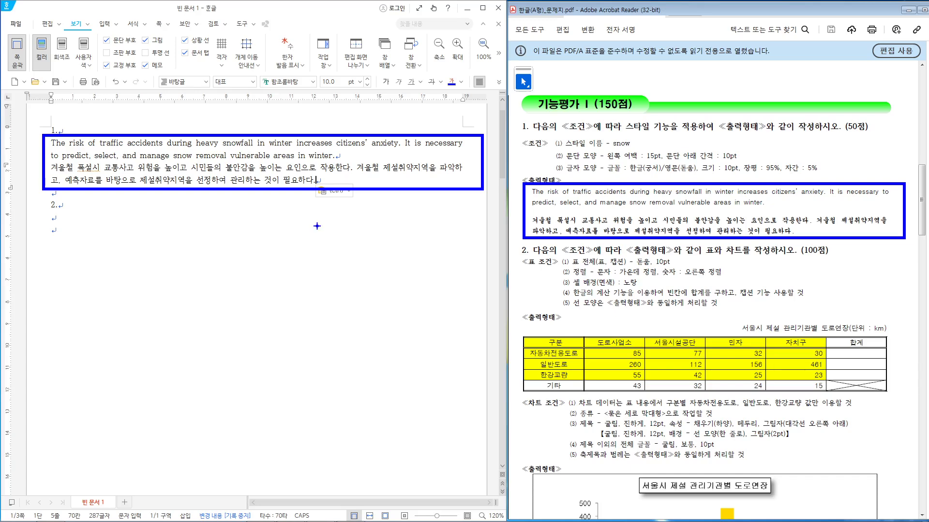
pyautogui.moveTo(314, 226)
pyautogui.mouseDown()
pyautogui.moveTo(367, 226)
pyautogui.moveTo(313, 300)
pyautogui.mouseUp()
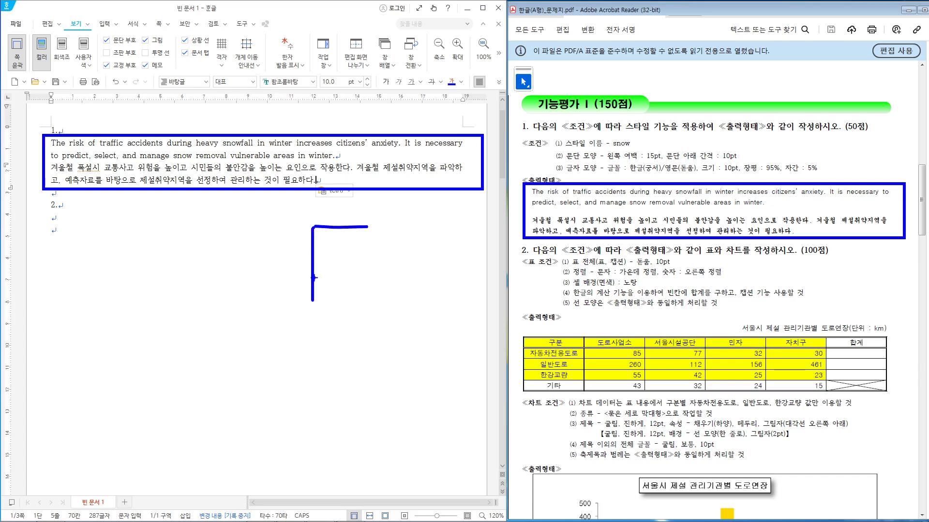
pyautogui.moveTo(313, 265)
pyautogui.mouseDown()
pyautogui.moveTo(348, 264)
pyautogui.moveTo(347, 286)
pyautogui.mouseUp()
pyautogui.moveTo(365, 238); pyautogui.dragTo(367, 259)
pyautogui.moveTo(369, 234)
pyautogui.mouseDown()
pyautogui.moveTo(397, 237)
pyautogui.moveTo(378, 298)
pyautogui.mouseUp()
pyautogui.moveTo(298, 206)
pyautogui.mouseDown()
pyautogui.moveTo(312, 268)
pyautogui.moveTo(410, 315)
pyautogui.mouseUp()
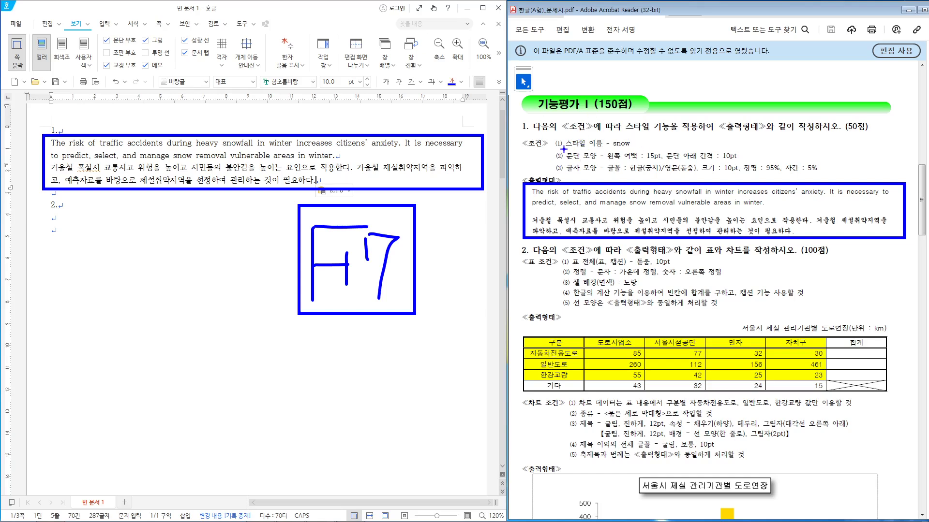
pyautogui.moveTo(564, 150); pyautogui.dragTo(676, 135)
pyautogui.moveTo(152, 235)
pyautogui.mouseDown()
pyautogui.moveTo(198, 232)
pyautogui.moveTo(156, 296)
pyautogui.moveTo(189, 272)
pyautogui.moveTo(187, 285)
pyautogui.mouseUp()
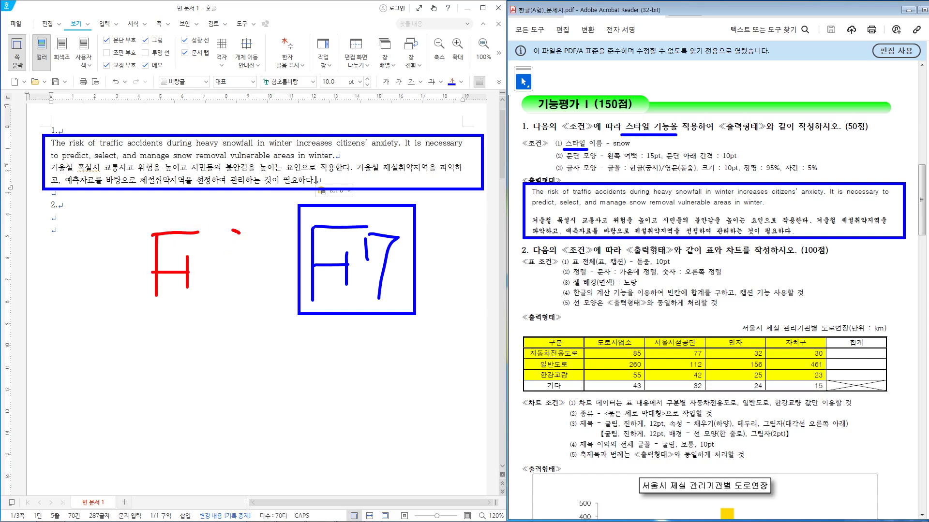
pyautogui.moveTo(238, 232)
pyautogui.mouseDown()
pyautogui.moveTo(232, 295)
pyautogui.moveTo(213, 268)
pyautogui.mouseUp()
pyautogui.moveTo(299, 298); pyautogui.dragTo(391, 298)
pyautogui.moveTo(332, 313)
pyautogui.mouseDown()
pyautogui.moveTo(272, 353)
pyautogui.moveTo(210, 309)
pyautogui.mouseUp()
pyautogui.moveTo(211, 310)
pyautogui.mouseDown()
pyautogui.moveTo(213, 340)
pyautogui.moveTo(239, 308)
pyautogui.mouseUp()
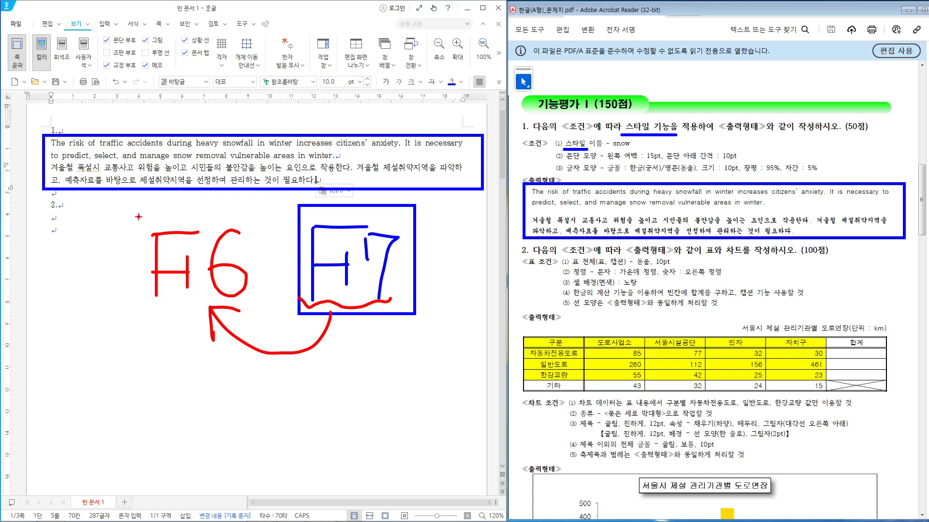
pyautogui.moveTo(138, 215)
pyautogui.mouseDown()
pyautogui.moveTo(187, 286)
pyautogui.moveTo(258, 306)
pyautogui.mouseUp()
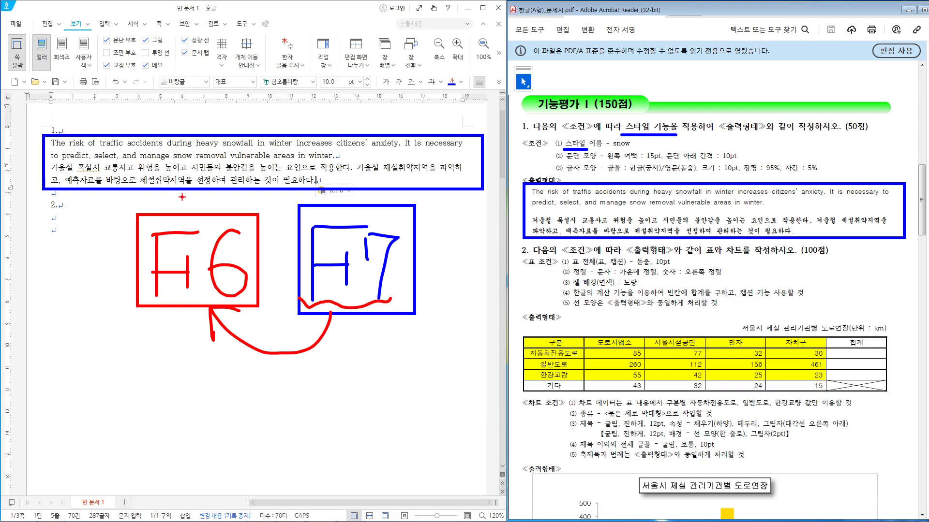
pyautogui.moveTo(217, 205)
pyautogui.mouseDown()
pyautogui.moveTo(195, 112)
pyautogui.moveTo(222, 194)
pyautogui.mouseUp()
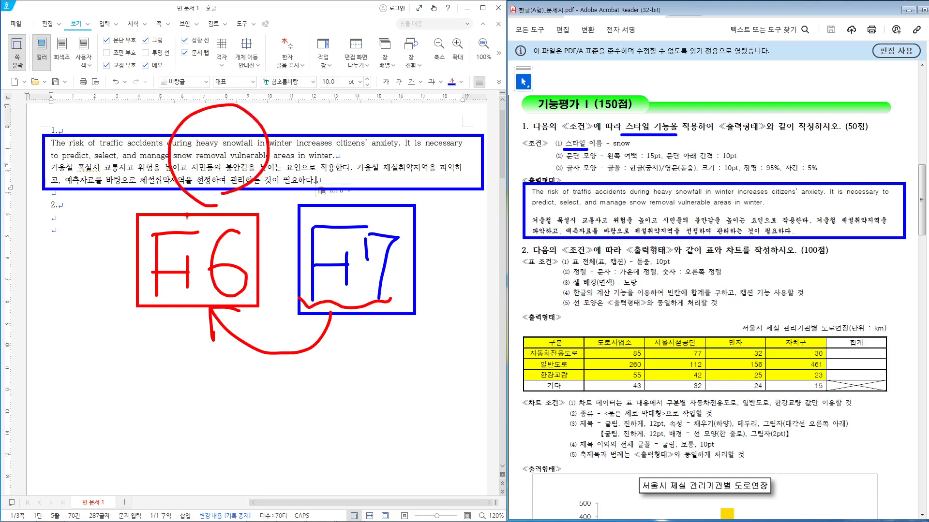
pyautogui.press('Escape')
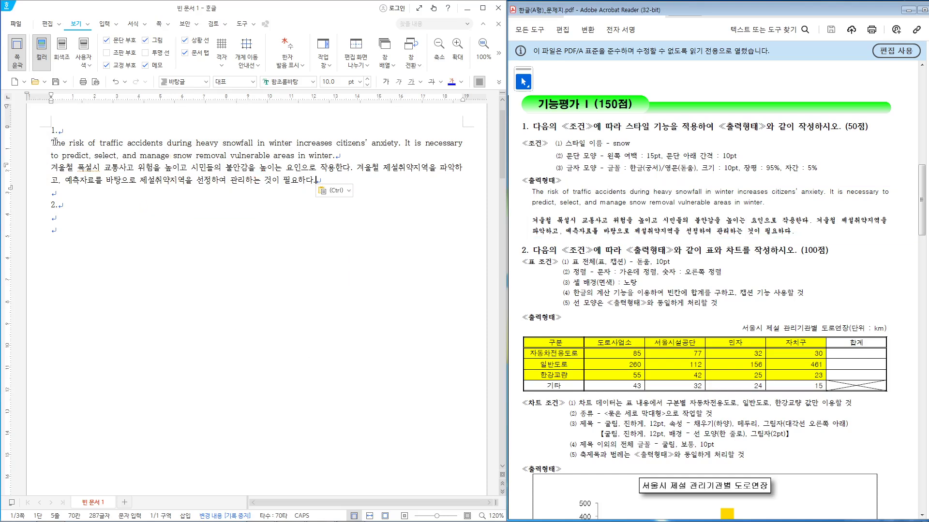
pyautogui.moveTo(53, 142); pyautogui.dragTo(326, 182)
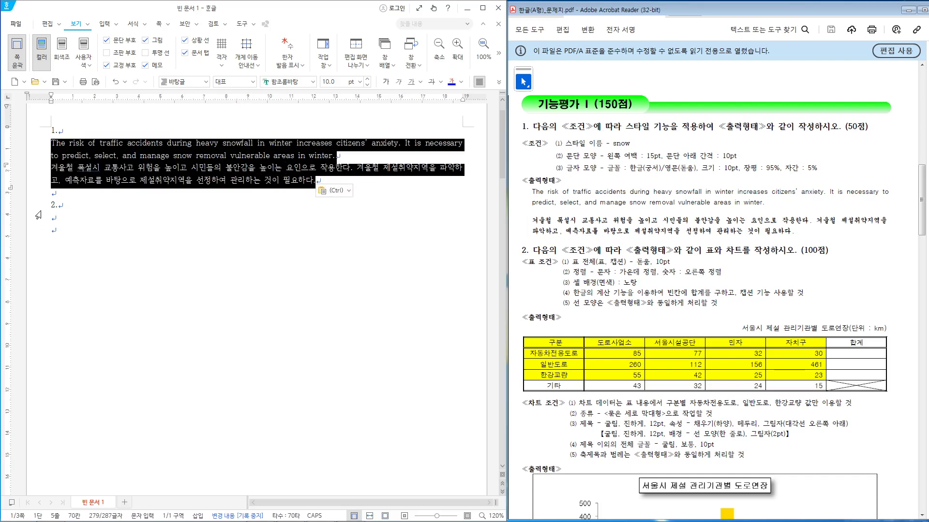
pyautogui.click(58, 131)
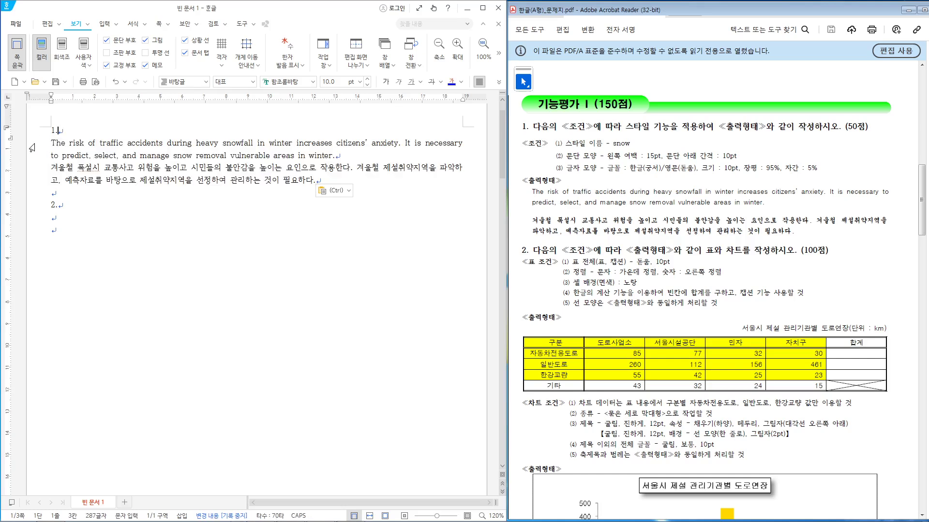
pyautogui.press('Hangul')
pyautogui.click(32, 147)
pyautogui.moveTo(32, 148); pyautogui.dragTo(32, 188)
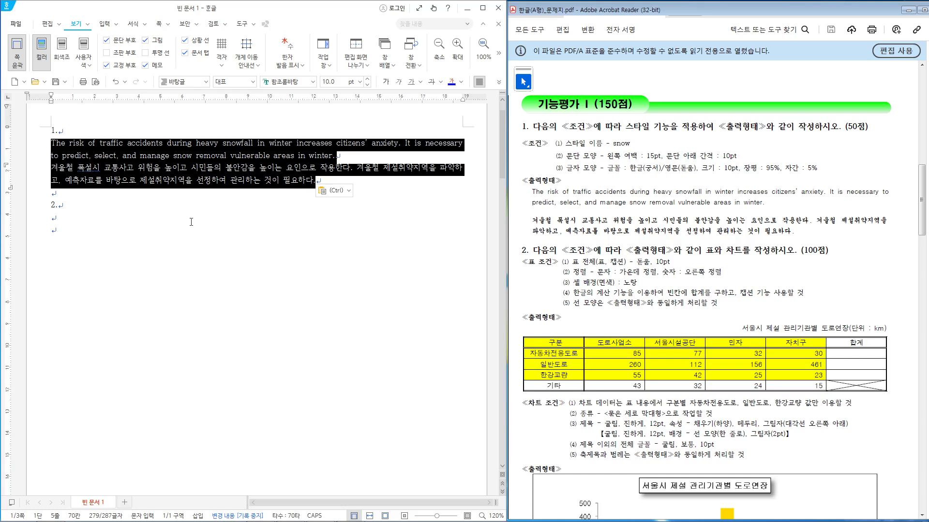
pyautogui.press('Down')
pyautogui.press('Down')
pyautogui.press('Down')
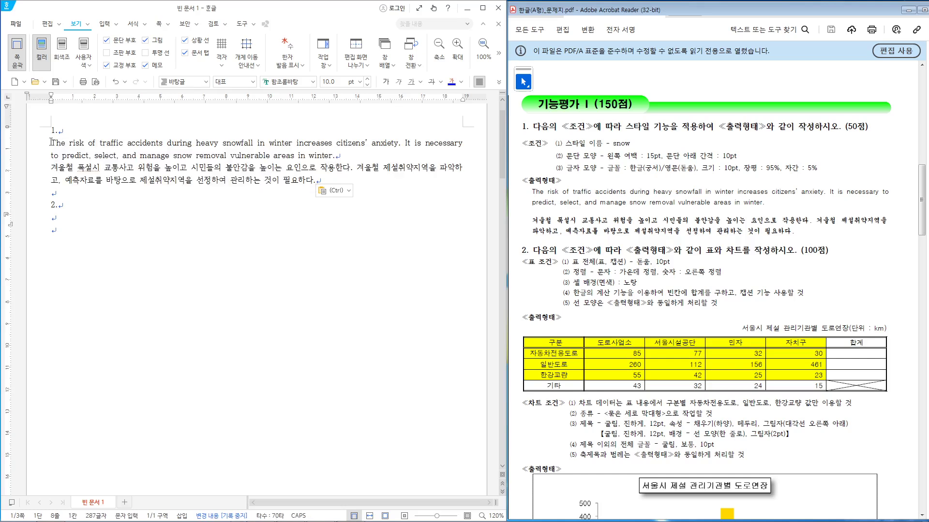
# Select the English and Korean paragraphs below number 1, leaving out the numbers and blank lines, and open the style settings for them.
pyautogui.moveTo(51, 142); pyautogui.dragTo(363, 182)
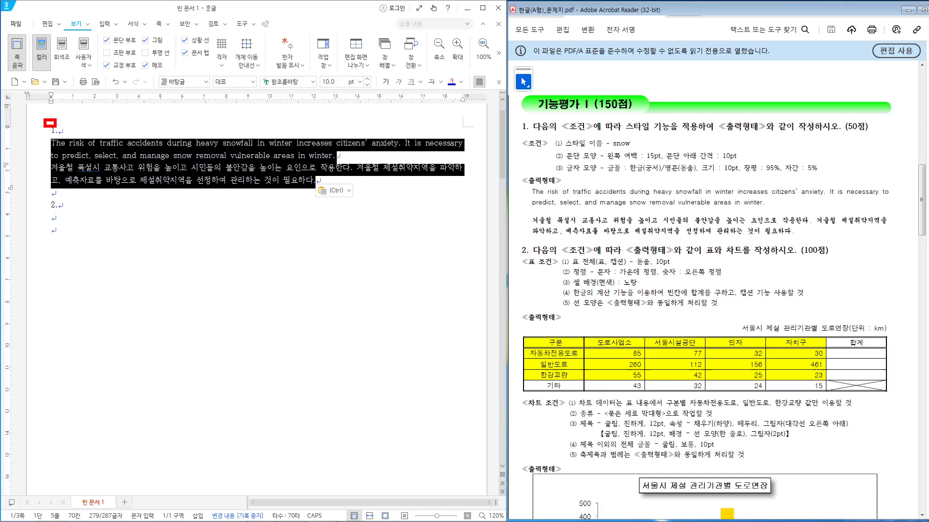
pyautogui.moveTo(44, 119); pyautogui.dragTo(70, 137)
pyautogui.moveTo(43, 197); pyautogui.dragTo(77, 239)
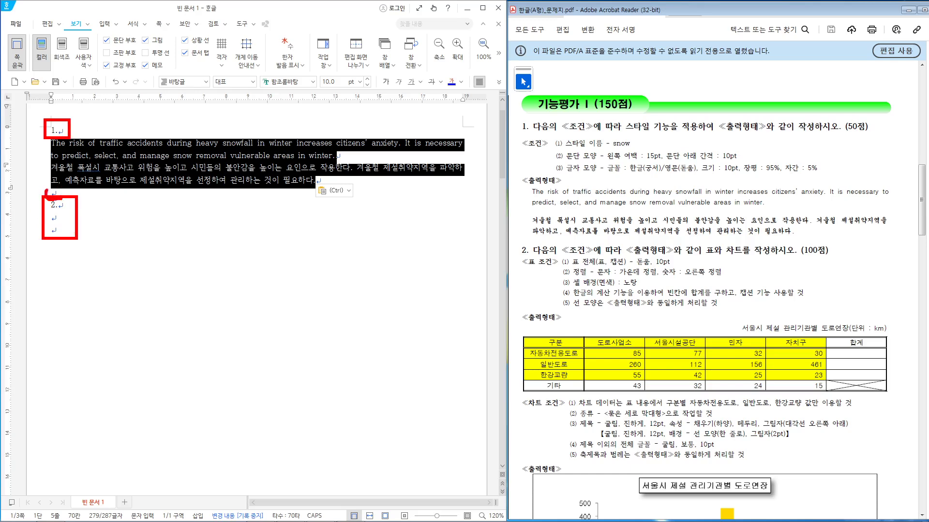
pyautogui.moveTo(62, 198); pyautogui.dragTo(59, 200)
pyautogui.moveTo(48, 142); pyautogui.dragTo(43, 184)
pyautogui.press('Escape')
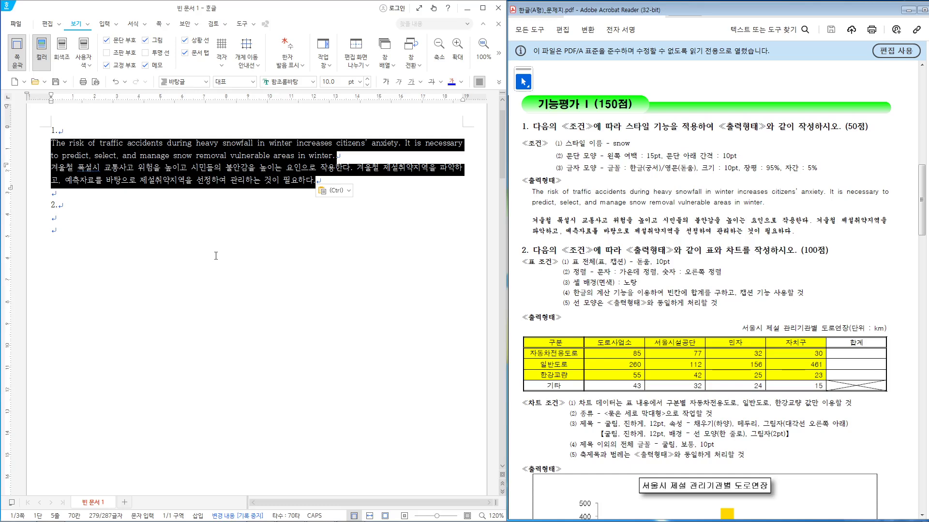
pyautogui.press('F6')
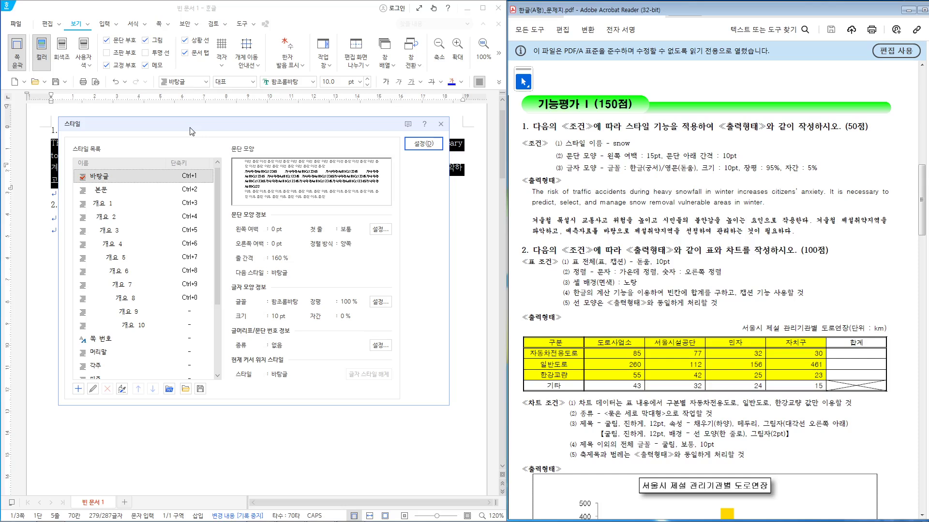
# Start adding a new paragraph style and name it snow.
pyautogui.moveTo(56, 109)
pyautogui.mouseDown()
pyautogui.moveTo(96, 134)
pyautogui.moveTo(75, 264)
pyautogui.moveTo(78, 373)
pyautogui.moveTo(89, 406)
pyautogui.mouseUp()
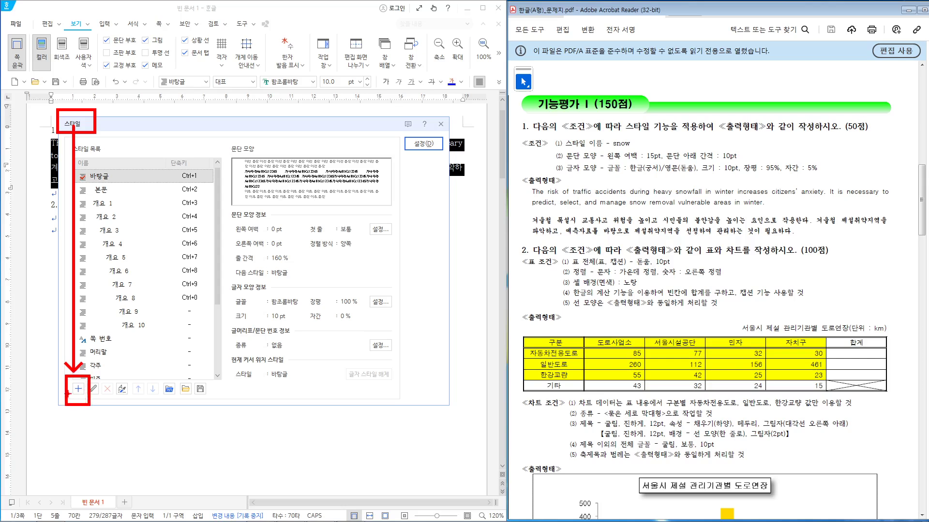
pyautogui.click(78, 390)
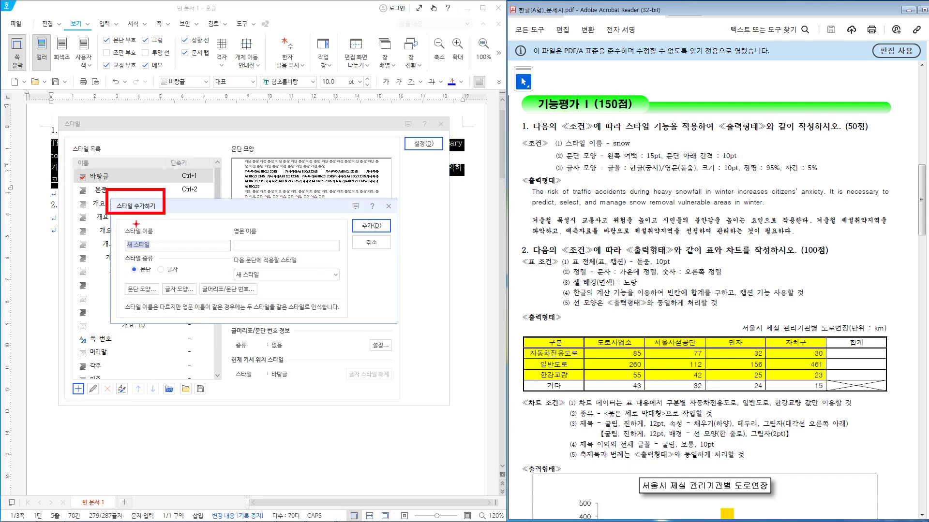
pyautogui.moveTo(111, 222)
pyautogui.mouseDown()
pyautogui.moveTo(171, 255)
pyautogui.moveTo(230, 257)
pyautogui.moveTo(239, 222)
pyautogui.moveTo(540, 144)
pyautogui.moveTo(646, 150)
pyautogui.mouseUp()
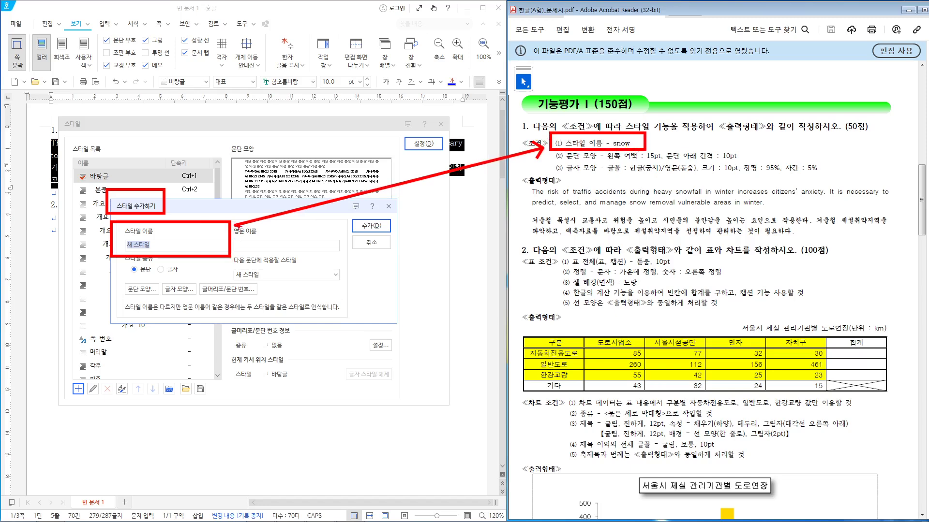
pyautogui.press('Escape')
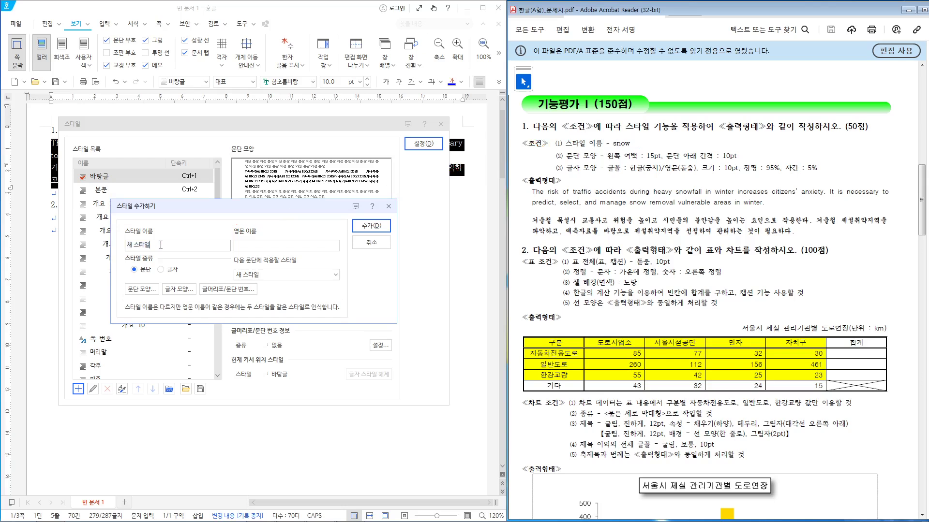
pyautogui.press('BackSpace')
pyautogui.moveTo(122, 251); pyautogui.dragTo(212, 279)
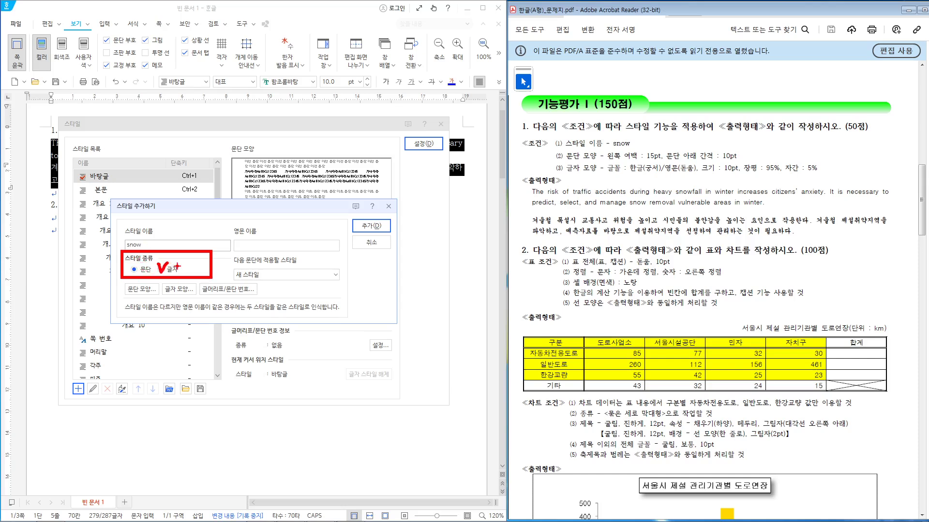
pyautogui.moveTo(180, 264)
pyautogui.mouseDown()
pyautogui.moveTo(154, 274)
pyautogui.moveTo(176, 275)
pyautogui.mouseUp()
pyautogui.press('e')
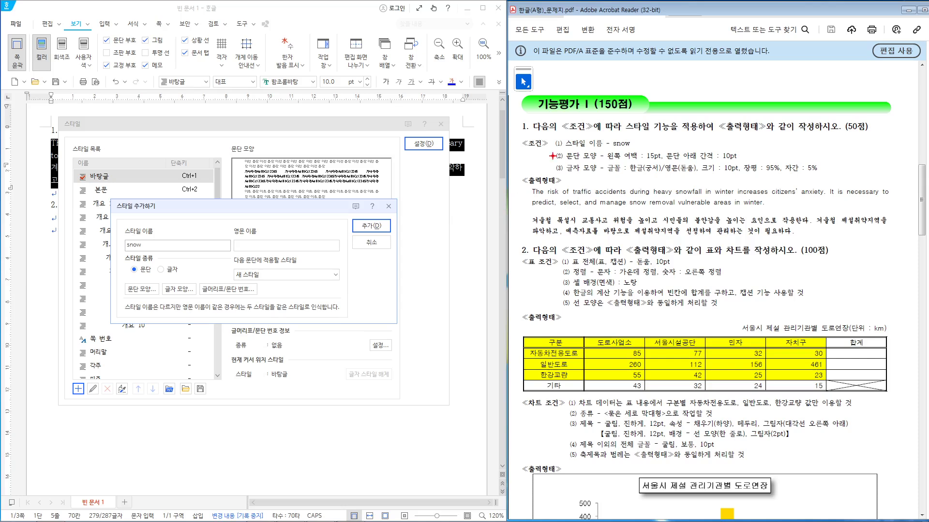
pyautogui.moveTo(551, 131)
pyautogui.mouseDown()
pyautogui.moveTo(583, 149)
pyautogui.moveTo(642, 148)
pyautogui.mouseUp()
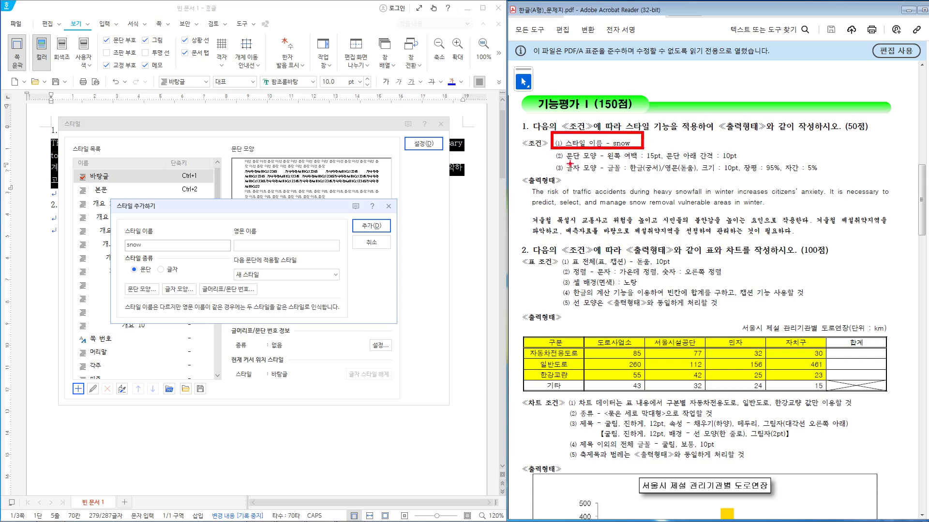
pyautogui.moveTo(555, 162)
pyautogui.mouseDown()
pyautogui.moveTo(603, 162)
pyautogui.moveTo(570, 175)
pyautogui.moveTo(603, 174)
pyautogui.mouseUp()
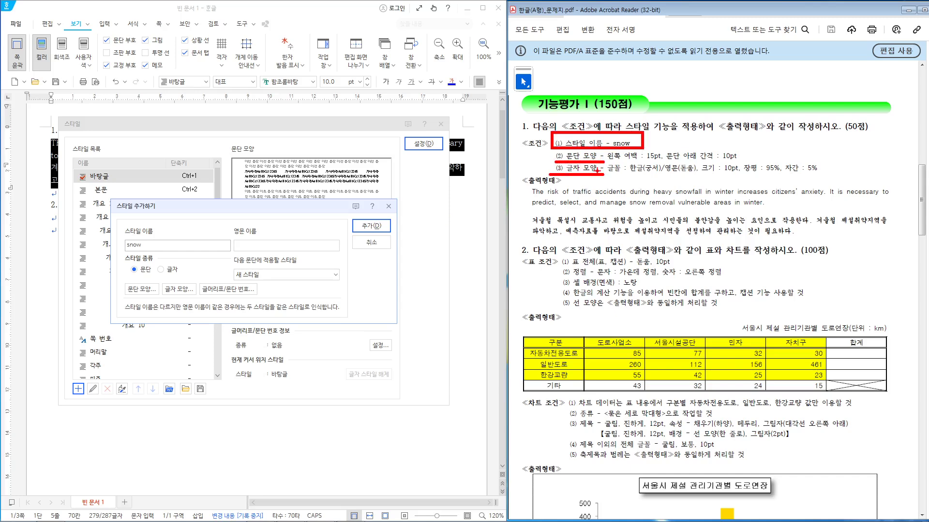
pyautogui.moveTo(551, 149); pyautogui.dragTo(603, 163)
pyautogui.moveTo(120, 280); pyautogui.dragTo(160, 299)
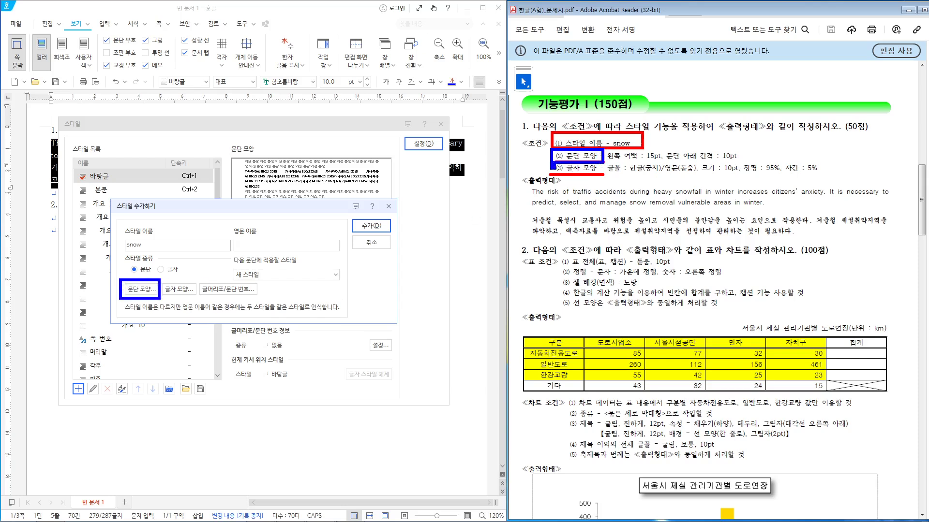
pyautogui.moveTo(551, 163); pyautogui.dragTo(606, 174)
pyautogui.moveTo(160, 279); pyautogui.dragTo(198, 299)
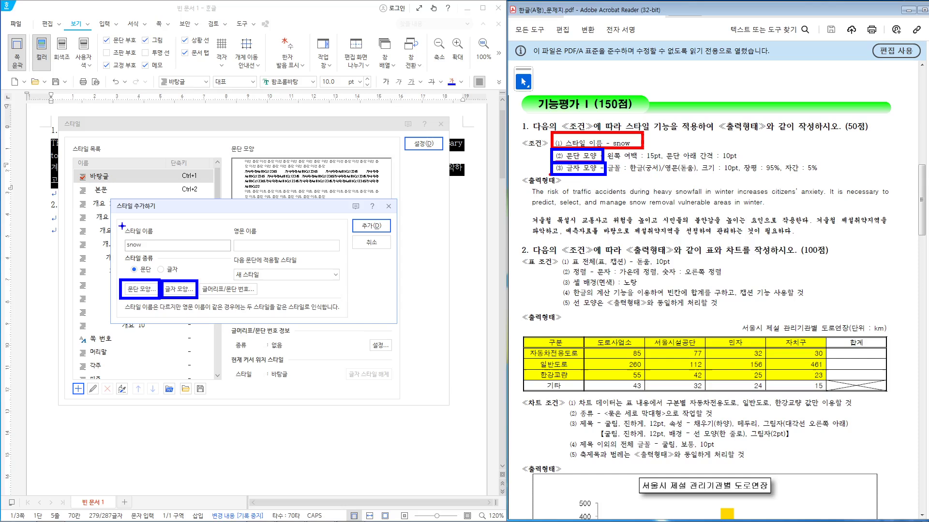
pyautogui.moveTo(120, 223)
pyautogui.mouseDown()
pyautogui.moveTo(189, 250)
pyautogui.moveTo(234, 253)
pyautogui.mouseUp()
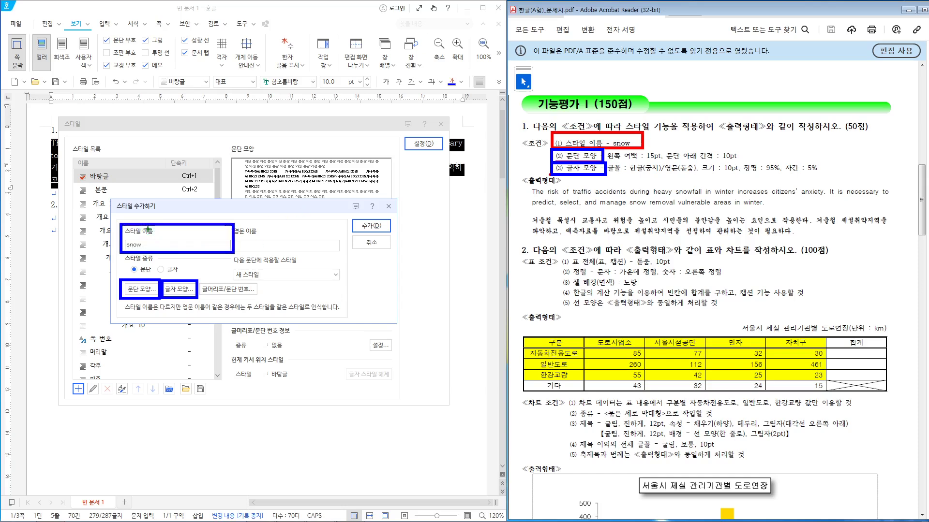
pyautogui.moveTo(146, 248)
pyautogui.mouseDown()
pyautogui.moveTo(147, 229)
pyautogui.moveTo(161, 237)
pyautogui.moveTo(156, 252)
pyautogui.mouseUp()
pyautogui.moveTo(140, 226); pyautogui.dragTo(140, 247)
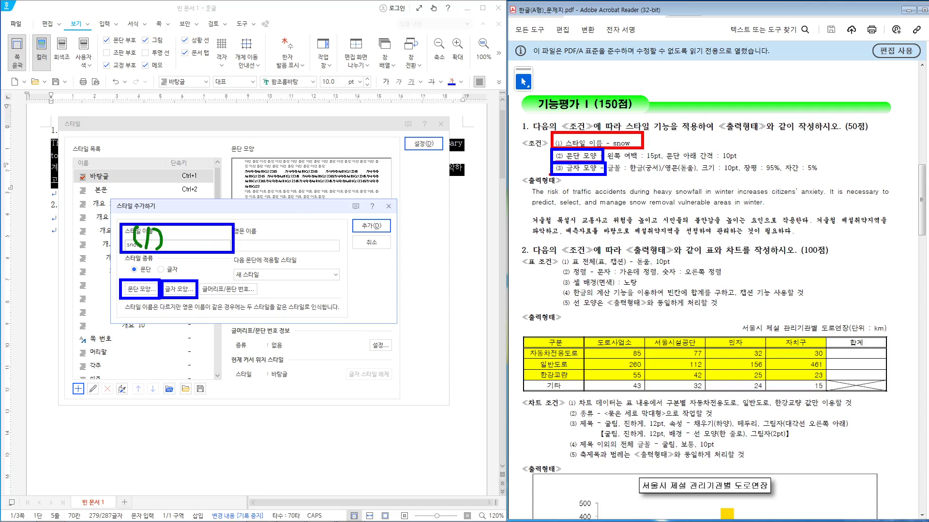
pyautogui.moveTo(133, 300)
pyautogui.mouseDown()
pyautogui.moveTo(151, 312)
pyautogui.moveTo(124, 323)
pyautogui.mouseUp()
pyautogui.moveTo(183, 295)
pyautogui.mouseDown()
pyautogui.moveTo(195, 317)
pyautogui.moveTo(177, 325)
pyautogui.mouseUp()
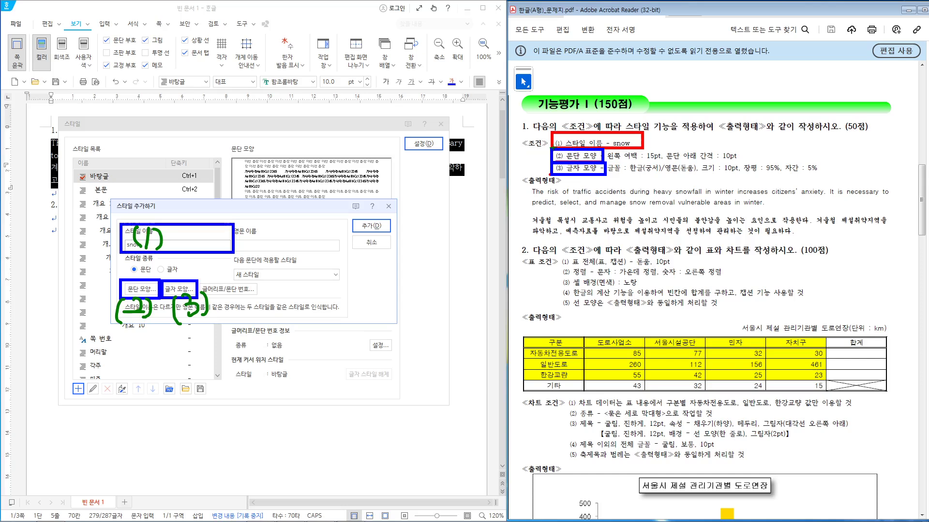
pyautogui.moveTo(556, 139); pyautogui.dragTo(235, 230)
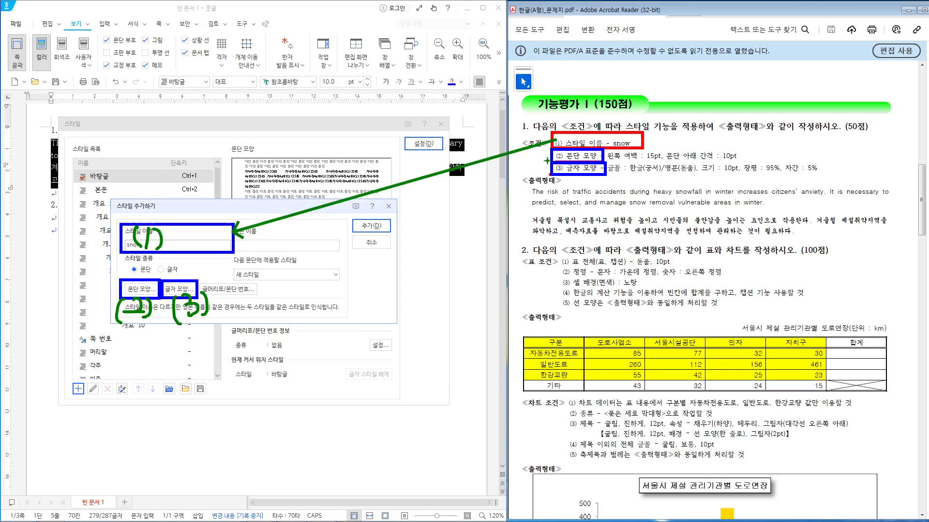
pyautogui.moveTo(548, 160); pyautogui.dragTo(153, 278)
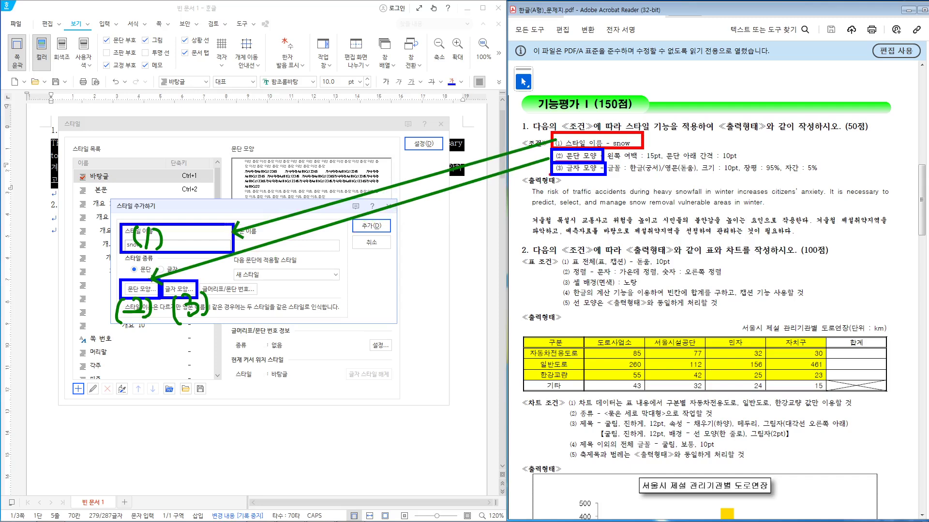
pyautogui.press('Escape')
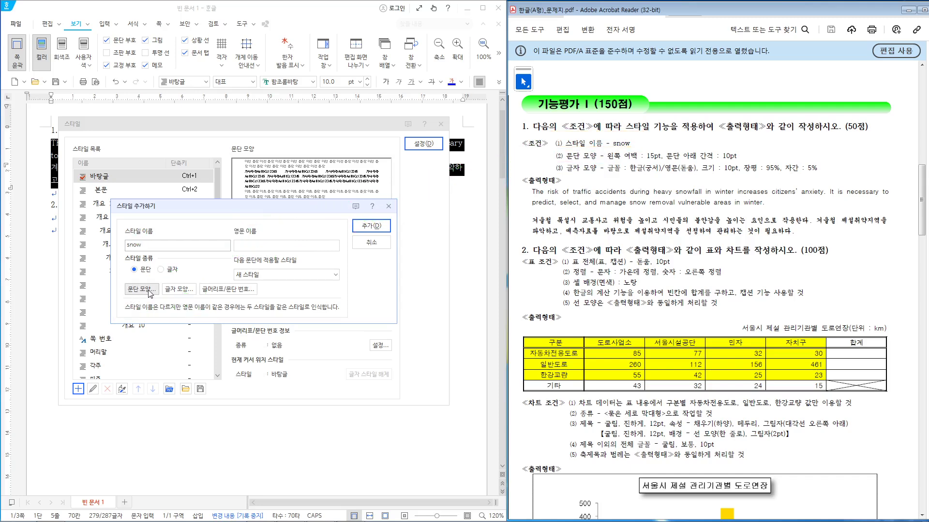
# Open the snow style's paragraph shape settings and set the left margin (왼쪽 여백) to 15 pt.
pyautogui.click(150, 290)
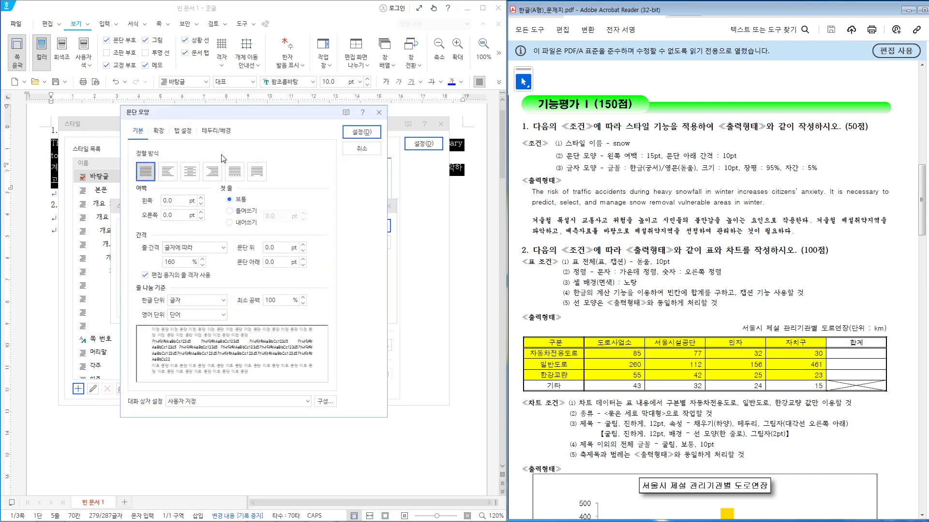
pyautogui.moveTo(130, 180); pyautogui.dragTo(215, 225)
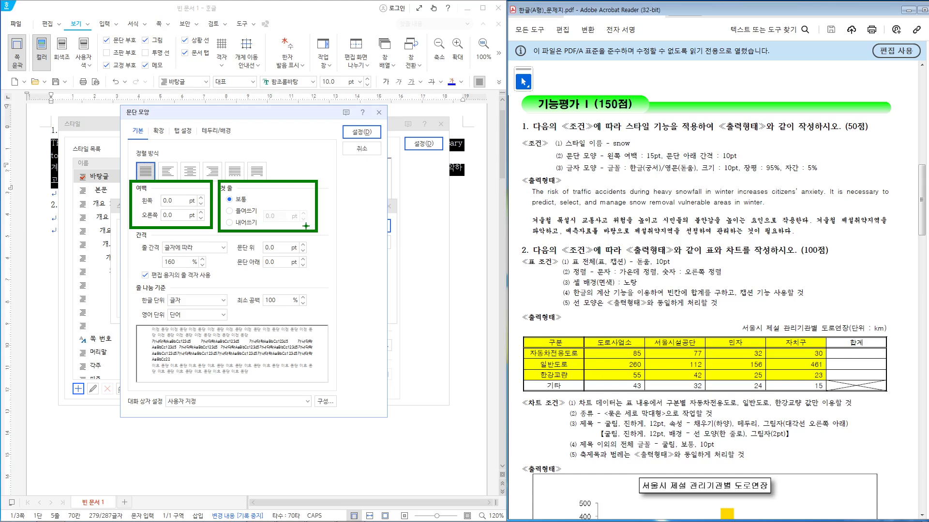
pyautogui.moveTo(229, 236); pyautogui.dragTo(328, 276)
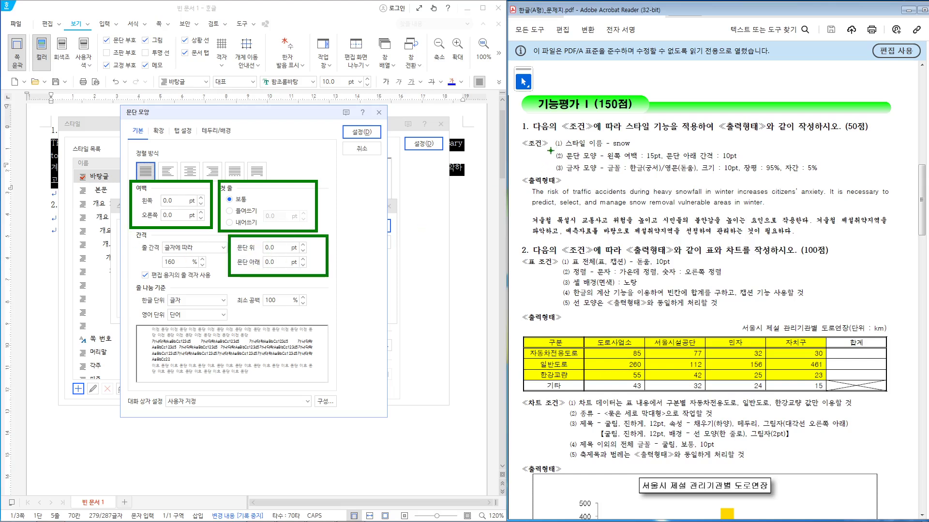
pyautogui.moveTo(551, 149); pyautogui.dragTo(755, 165)
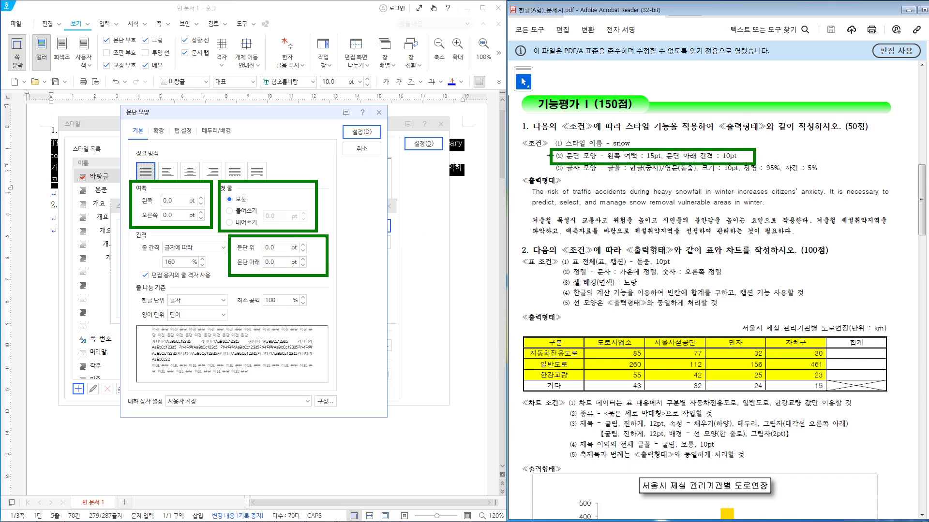
pyautogui.moveTo(549, 155)
pyautogui.mouseDown()
pyautogui.moveTo(271, 191)
pyautogui.moveTo(227, 213)
pyautogui.moveTo(314, 208)
pyautogui.moveTo(336, 247)
pyautogui.moveTo(201, 196)
pyautogui.moveTo(330, 241)
pyautogui.moveTo(575, 156)
pyautogui.moveTo(653, 156)
pyautogui.moveTo(562, 156)
pyautogui.moveTo(305, 117)
pyautogui.moveTo(146, 183)
pyautogui.moveTo(143, 195)
pyautogui.moveTo(203, 201)
pyautogui.mouseUp()
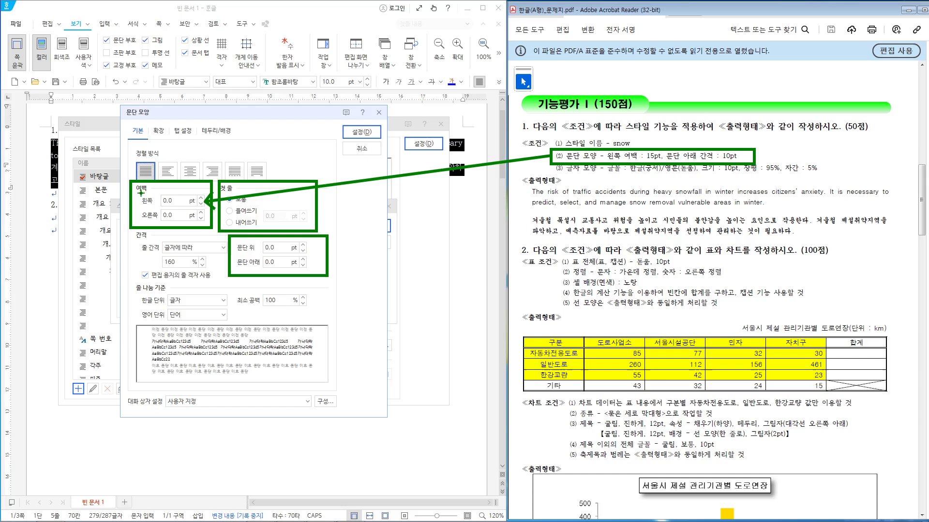
pyautogui.press('r')
pyautogui.moveTo(133, 189); pyautogui.dragTo(210, 209)
pyautogui.moveTo(657, 166); pyautogui.dragTo(661, 141)
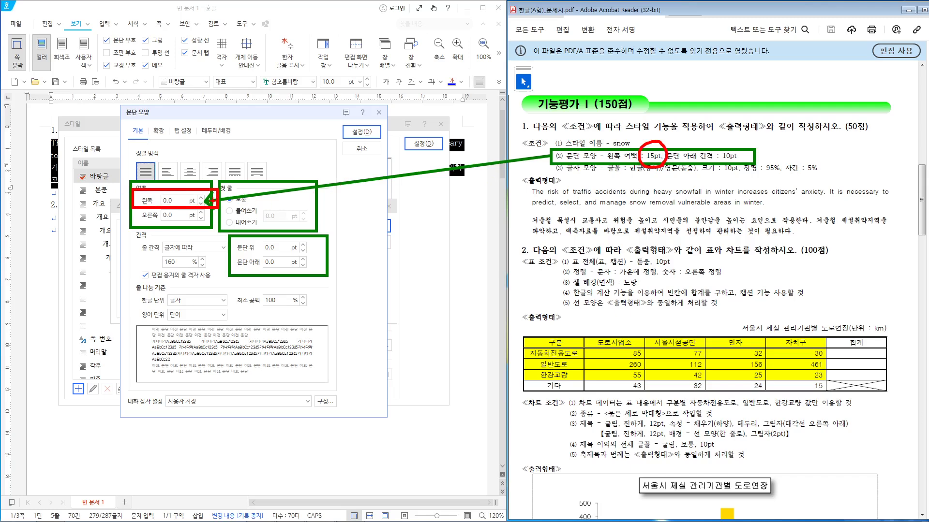
pyautogui.press('Escape')
pyautogui.click(201, 198)
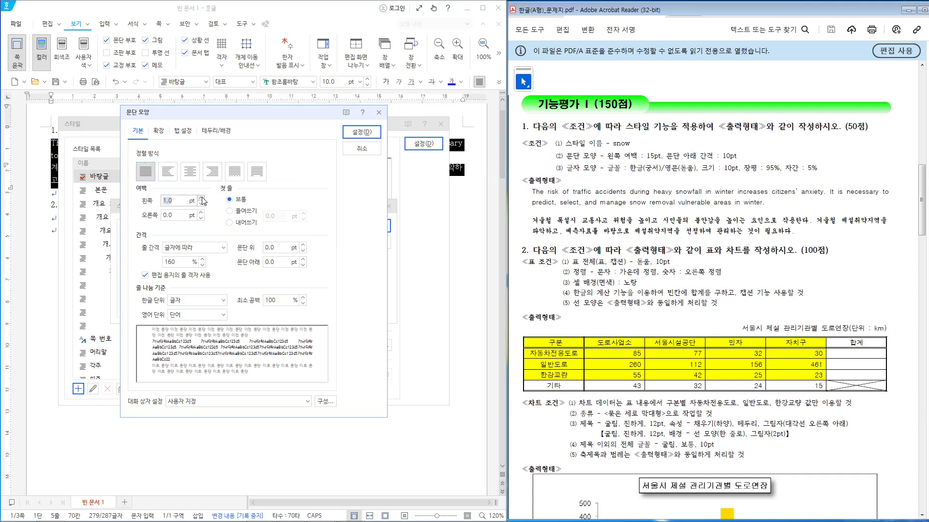
pyautogui.write('15')
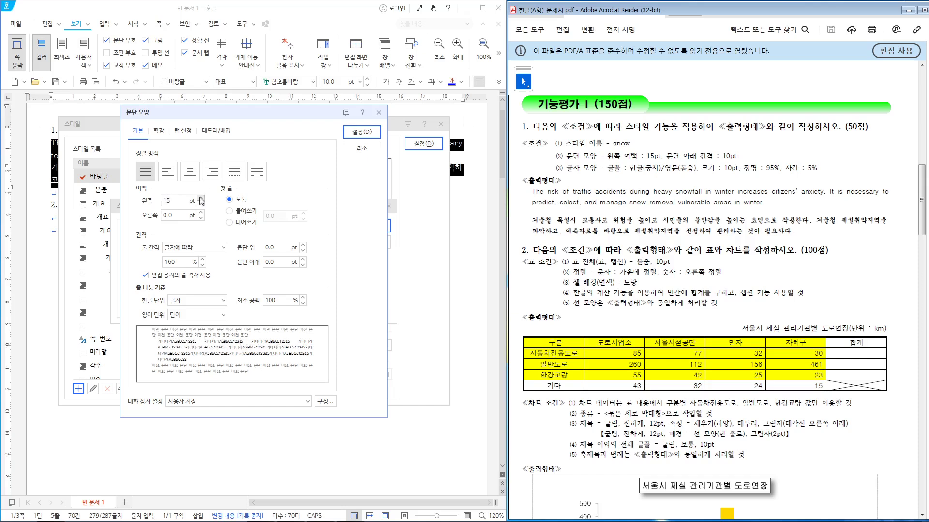
# Set the spacing below the paragraph (문단 아래) to 10 pt and apply the paragraph shape settings to the snow style.
pyautogui.moveTo(661, 144); pyautogui.dragTo(749, 162)
pyautogui.moveTo(662, 153)
pyautogui.mouseDown()
pyautogui.moveTo(244, 237)
pyautogui.moveTo(237, 278)
pyautogui.moveTo(290, 259)
pyautogui.moveTo(311, 262)
pyautogui.mouseUp()
pyautogui.moveTo(233, 256); pyautogui.dragTo(328, 273)
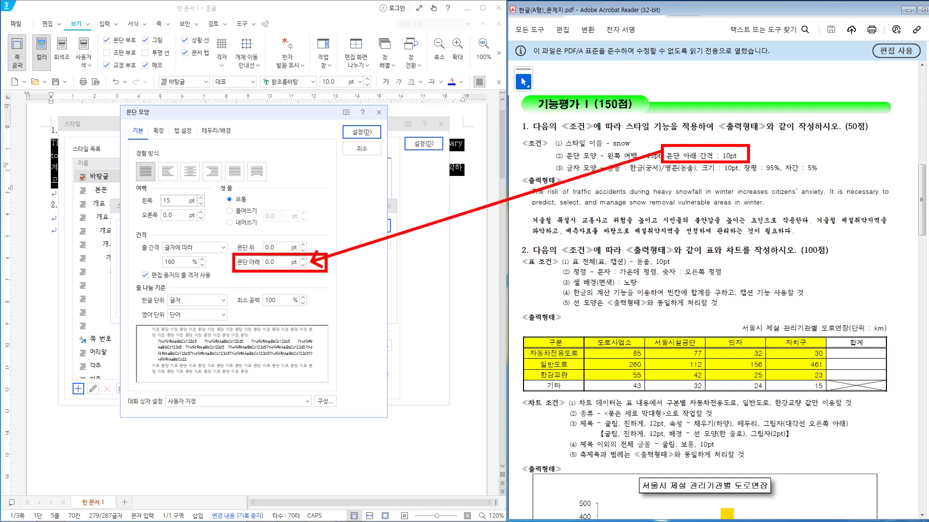
pyautogui.press('Escape')
pyautogui.click(303, 260)
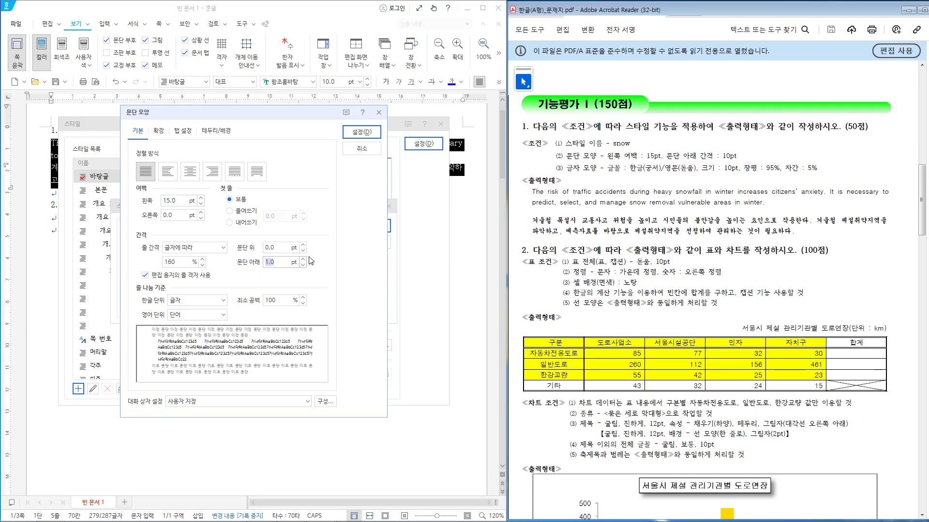
pyautogui.write('10')
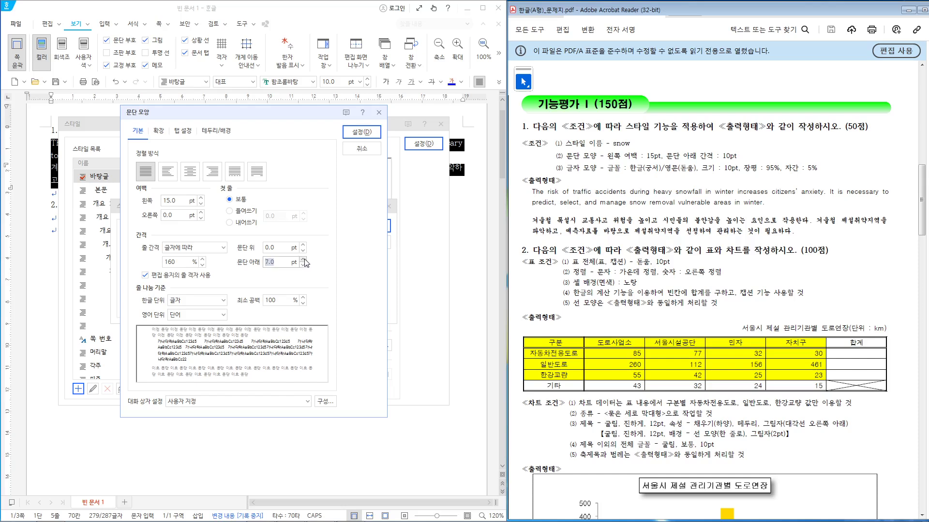
pyautogui.click(303, 259)
pyautogui.click(303, 265)
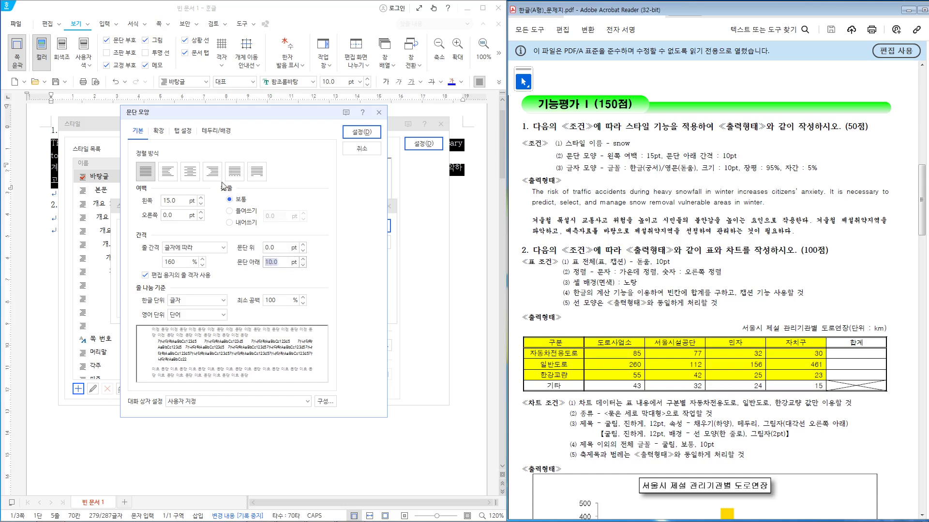
pyautogui.moveTo(213, 180)
pyautogui.mouseDown()
pyautogui.moveTo(285, 223)
pyautogui.moveTo(324, 231)
pyautogui.mouseUp()
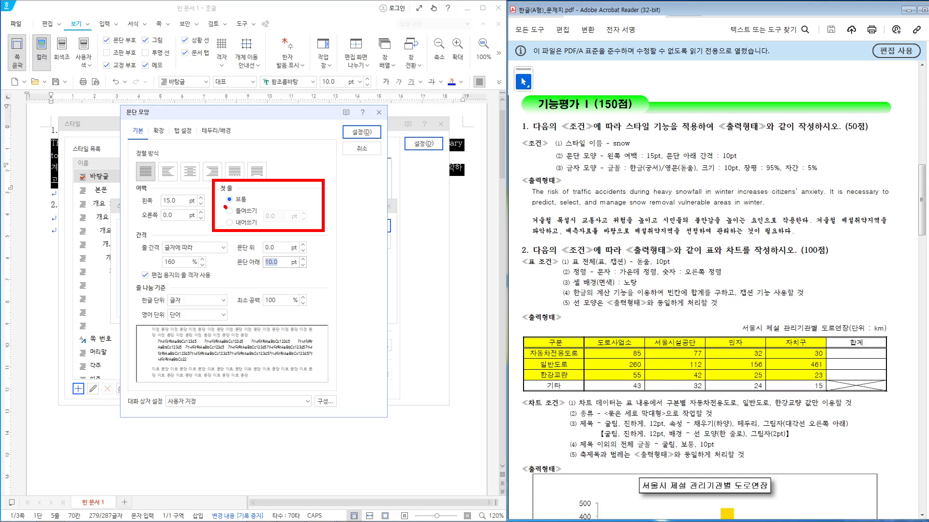
pyautogui.moveTo(225, 205); pyautogui.dragTo(236, 198)
pyautogui.moveTo(284, 214)
pyautogui.mouseDown()
pyautogui.moveTo(277, 228)
pyautogui.moveTo(284, 205)
pyautogui.moveTo(286, 221)
pyautogui.mouseUp()
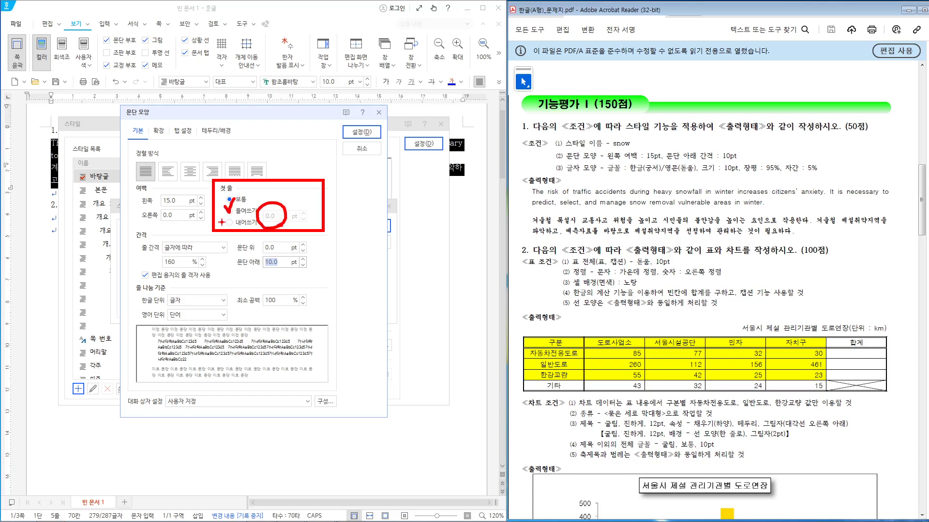
pyautogui.press('Escape')
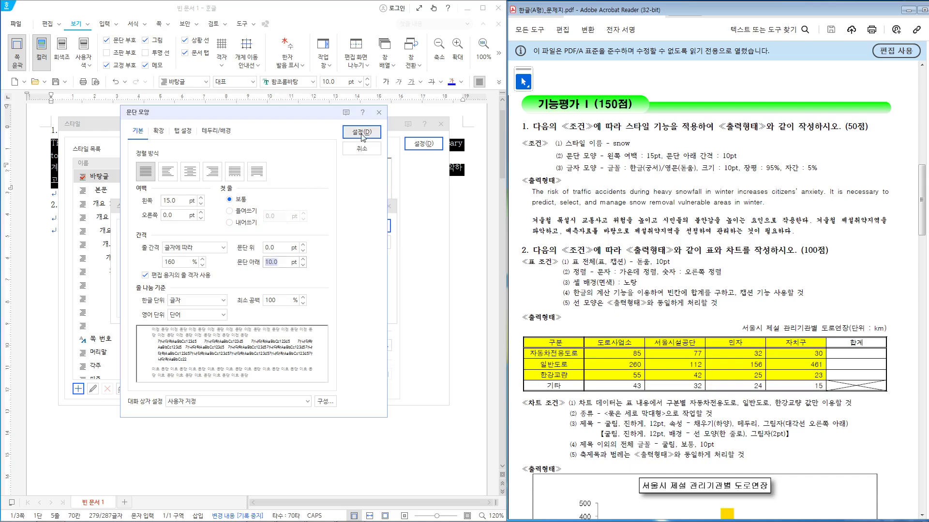
pyautogui.moveTo(338, 126)
pyautogui.mouseDown()
pyautogui.moveTo(386, 145)
pyautogui.moveTo(397, 134)
pyautogui.moveTo(549, 156)
pyautogui.mouseUp()
pyautogui.press('Escape')
pyautogui.click(362, 132)
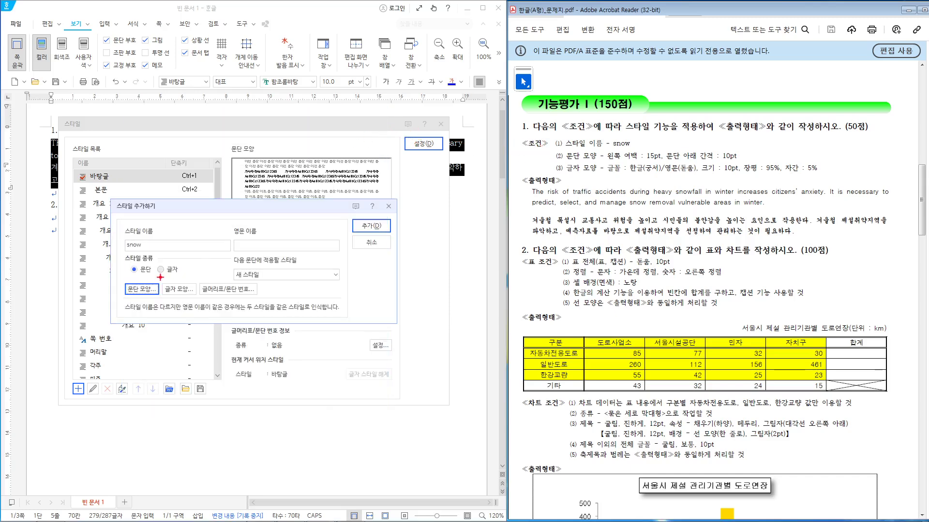
# Open the snow style's character shape settings and move the dialog clear of the style window's lower part.
pyautogui.moveTo(157, 278)
pyautogui.mouseDown()
pyautogui.moveTo(206, 308)
pyautogui.moveTo(547, 170)
pyautogui.moveTo(603, 180)
pyautogui.mouseUp()
pyautogui.moveTo(220, 306)
pyautogui.mouseDown()
pyautogui.moveTo(154, 308)
pyautogui.moveTo(215, 305)
pyautogui.moveTo(191, 314)
pyautogui.mouseUp()
pyautogui.press('Escape')
pyautogui.click(179, 289)
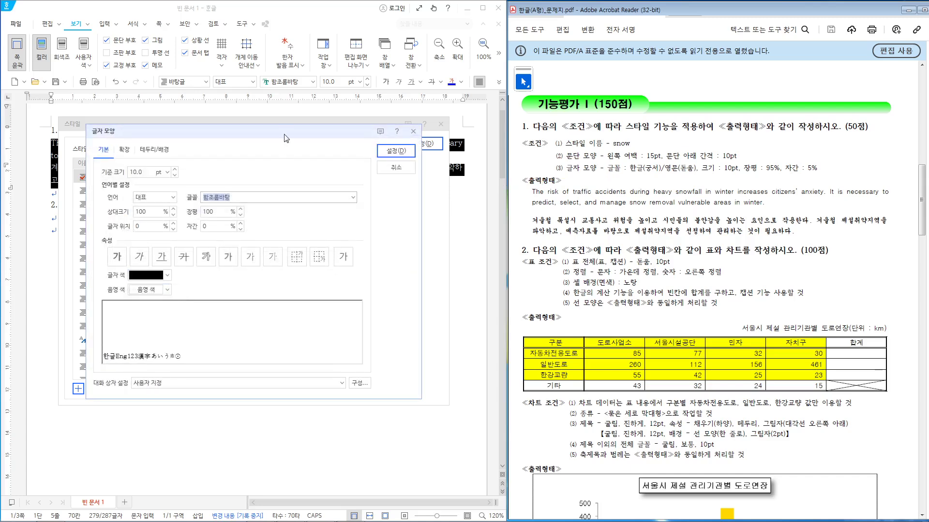
pyautogui.moveTo(278, 159); pyautogui.dragTo(305, 78)
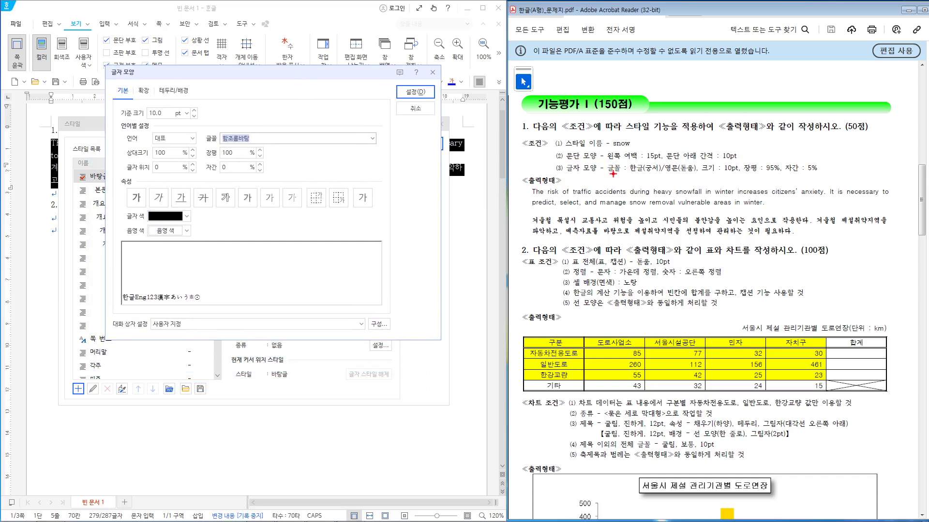
# Compare question 1's character conditions for fonts, size, width ratio and letter spacing with the matching character shape settings.
pyautogui.moveTo(627, 176); pyautogui.dragTo(704, 175)
pyautogui.moveTo(702, 162); pyautogui.dragTo(743, 177)
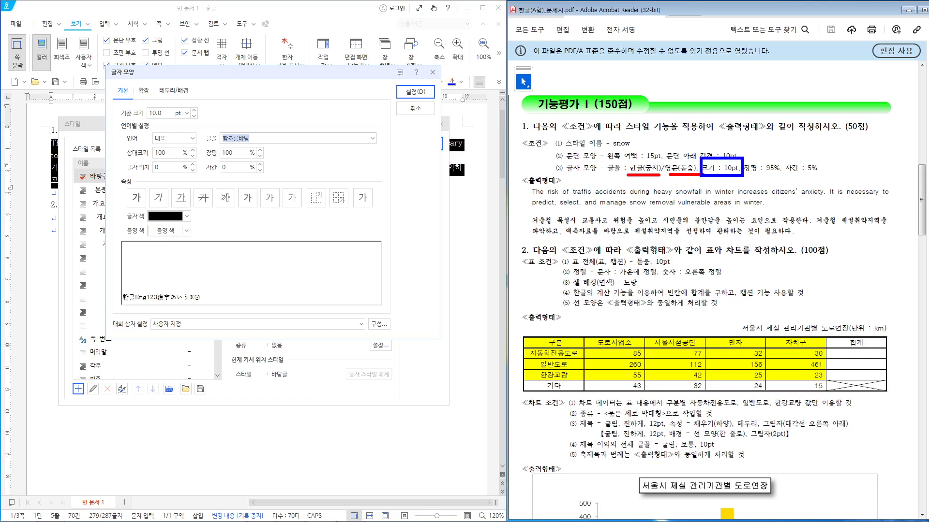
pyautogui.moveTo(118, 101)
pyautogui.mouseDown()
pyautogui.moveTo(151, 119)
pyautogui.moveTo(201, 124)
pyautogui.mouseUp()
pyautogui.moveTo(691, 162); pyautogui.dragTo(209, 113)
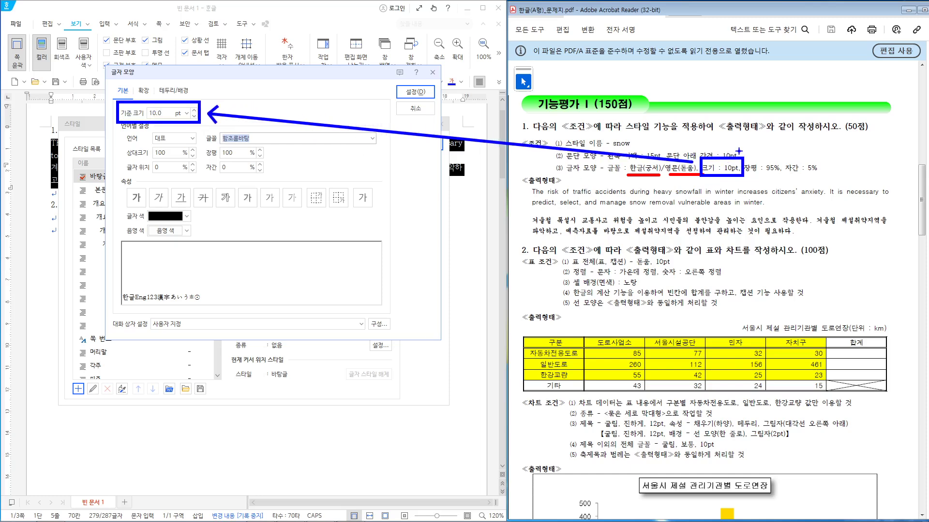
pyautogui.moveTo(741, 150); pyautogui.dragTo(710, 184)
pyautogui.moveTo(711, 151); pyautogui.dragTo(739, 190)
pyautogui.moveTo(127, 122)
pyautogui.mouseDown()
pyautogui.moveTo(119, 115)
pyautogui.moveTo(193, 99)
pyautogui.moveTo(154, 118)
pyautogui.mouseUp()
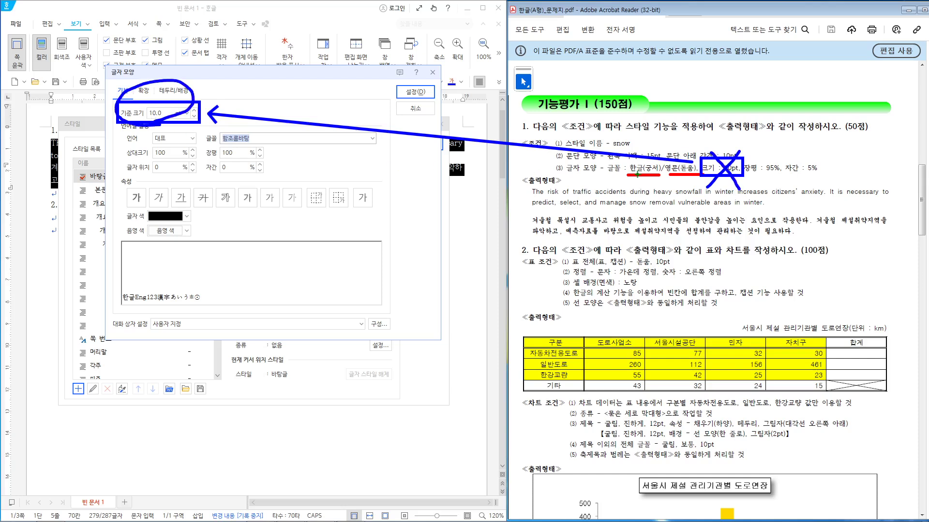
pyautogui.moveTo(741, 162)
pyautogui.mouseDown()
pyautogui.moveTo(796, 183)
pyautogui.moveTo(833, 179)
pyautogui.mouseUp()
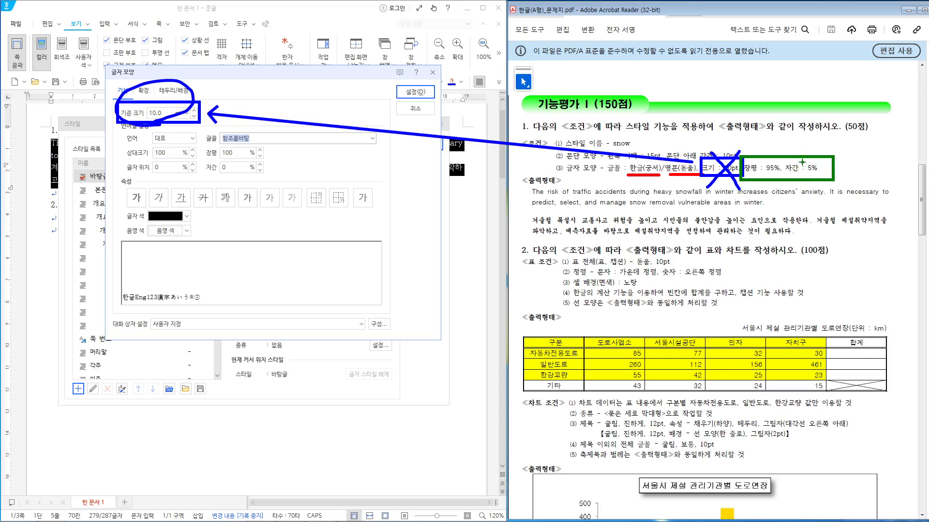
pyautogui.moveTo(821, 185)
pyautogui.mouseDown()
pyautogui.moveTo(800, 185)
pyautogui.moveTo(803, 148)
pyautogui.moveTo(832, 154)
pyautogui.moveTo(817, 184)
pyautogui.mouseUp()
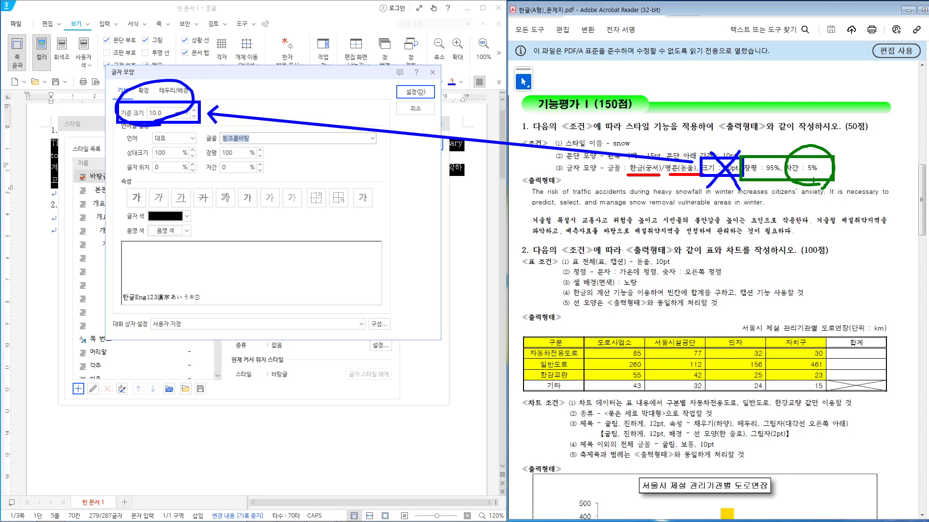
pyautogui.press('e')
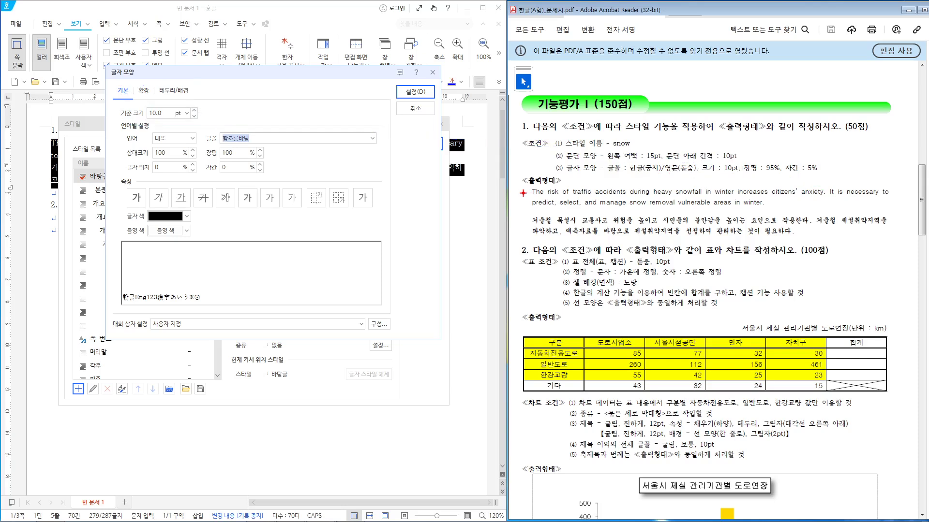
pyautogui.moveTo(202, 143)
pyautogui.mouseDown()
pyautogui.moveTo(216, 161)
pyautogui.moveTo(272, 181)
pyautogui.mouseUp()
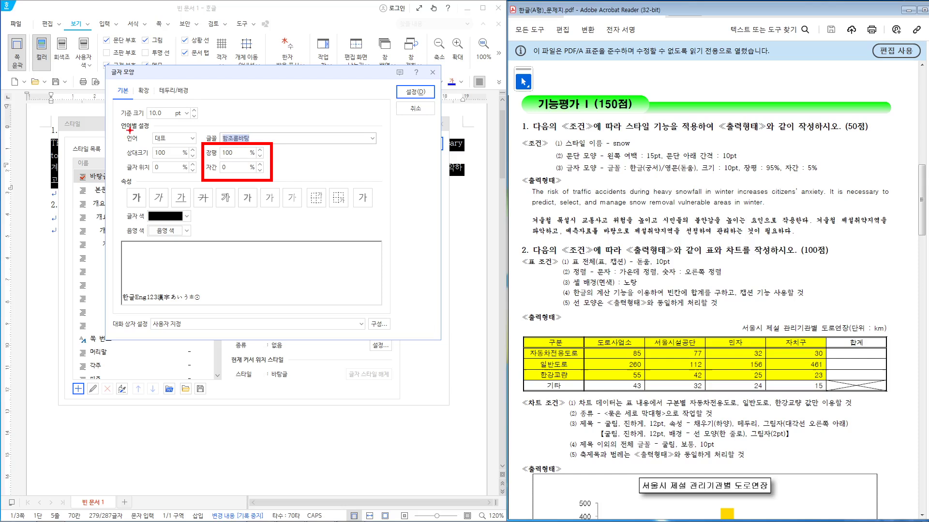
pyautogui.moveTo(121, 129)
pyautogui.mouseDown()
pyautogui.moveTo(161, 147)
pyautogui.moveTo(197, 146)
pyautogui.mouseUp()
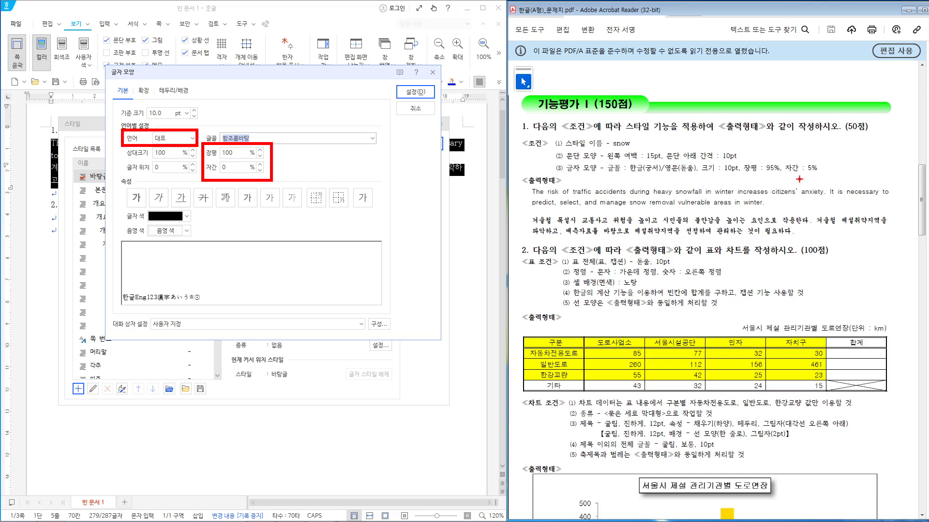
pyautogui.moveTo(766, 174); pyautogui.dragTo(806, 174)
pyautogui.moveTo(703, 173)
pyautogui.mouseDown()
pyautogui.moveTo(765, 173)
pyautogui.moveTo(707, 180)
pyautogui.moveTo(723, 174)
pyautogui.mouseUp()
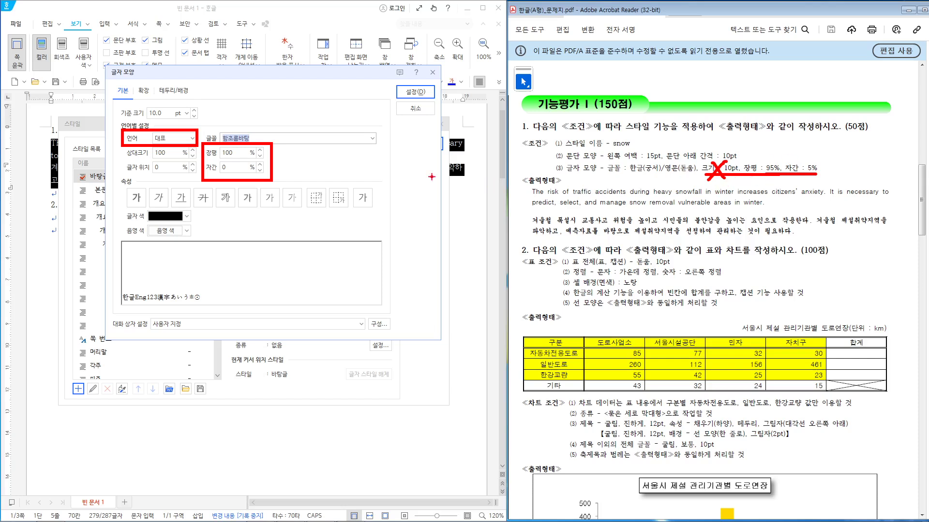
# Set the character width ratio (장평) to 95% and the letter spacing (자간) to 5% for the 대표 language.
pyautogui.click(260, 157)
pyautogui.click(260, 156)
pyautogui.click(260, 156)
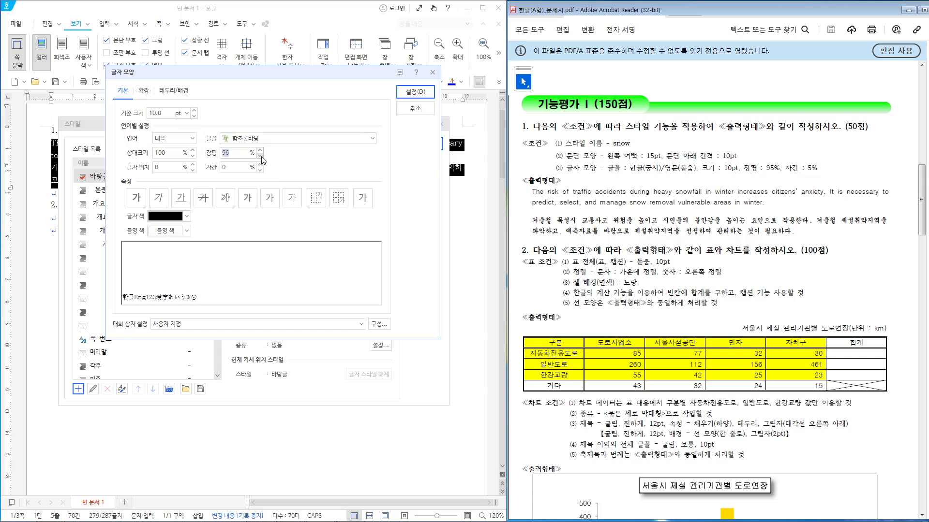
pyautogui.click(260, 156)
pyautogui.click(260, 156)
pyautogui.click(260, 165)
pyautogui.click(260, 164)
pyautogui.click(260, 164)
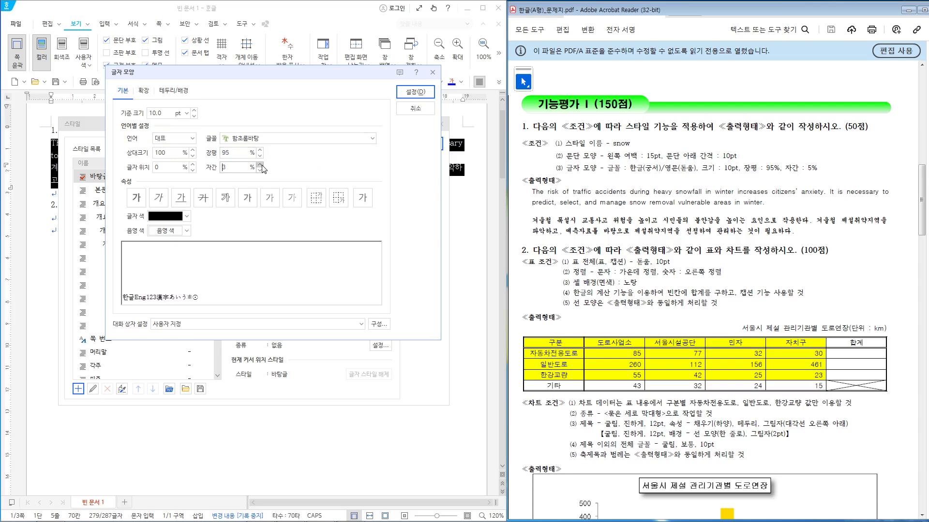
pyautogui.click(260, 165)
pyautogui.click(260, 164)
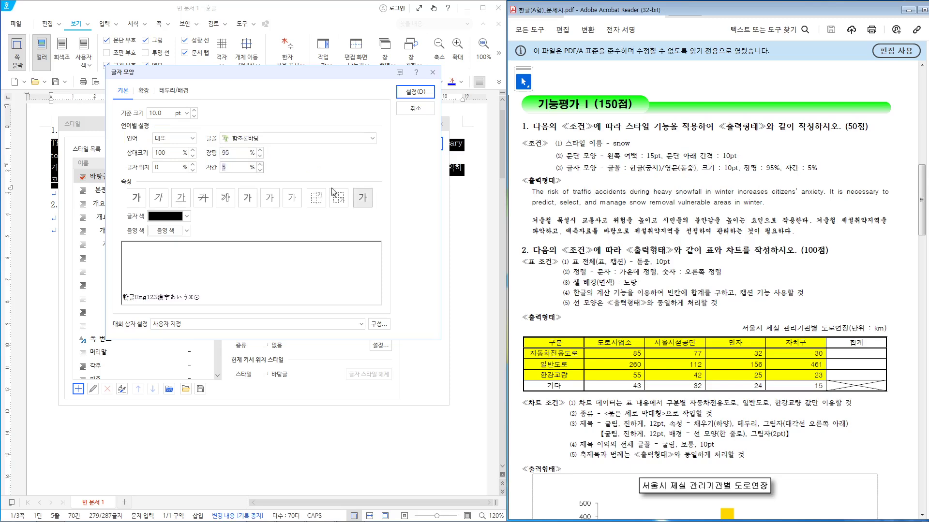
# Check question 1's Korean font condition against the language (언어) and font (글꼴) settings in the character shape dialog.
pyautogui.moveTo(599, 159); pyautogui.dragTo(664, 177)
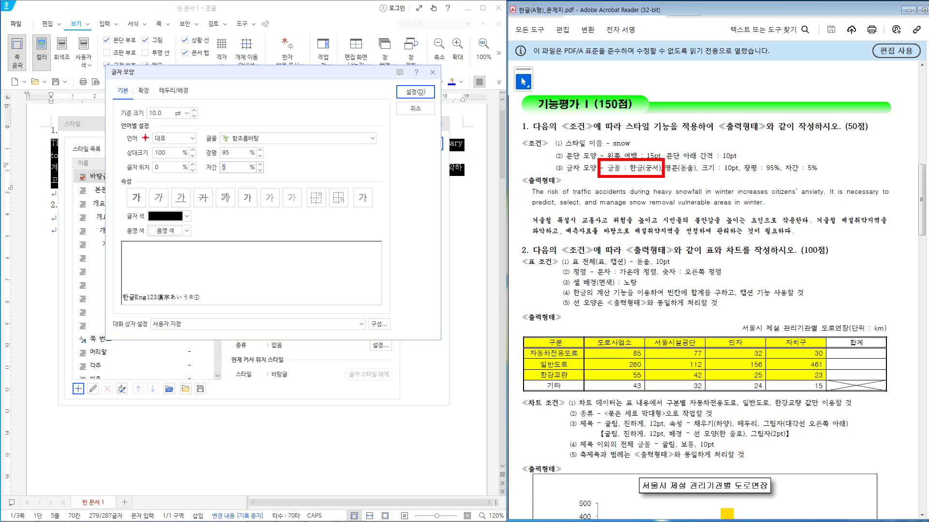
pyautogui.moveTo(118, 129); pyautogui.dragTo(206, 148)
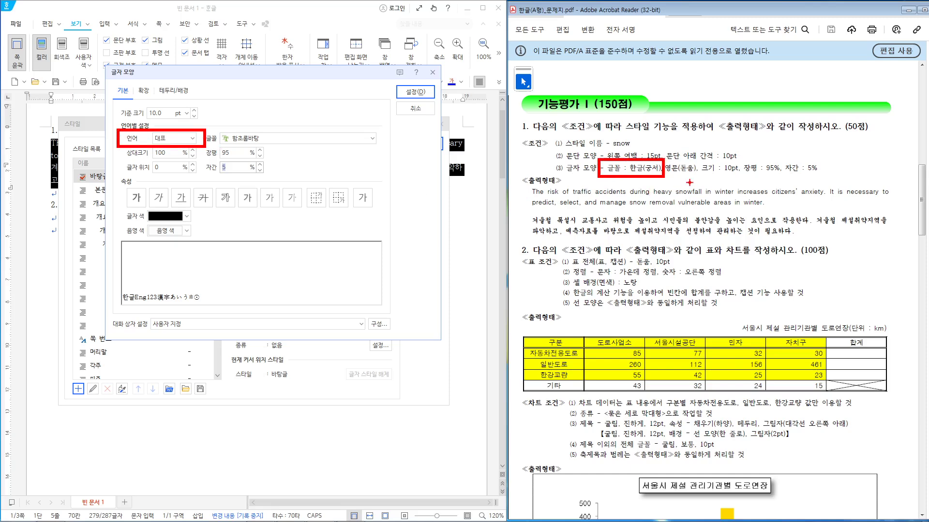
pyautogui.moveTo(693, 168); pyautogui.dragTo(831, 169)
pyautogui.moveTo(595, 169); pyautogui.dragTo(220, 140)
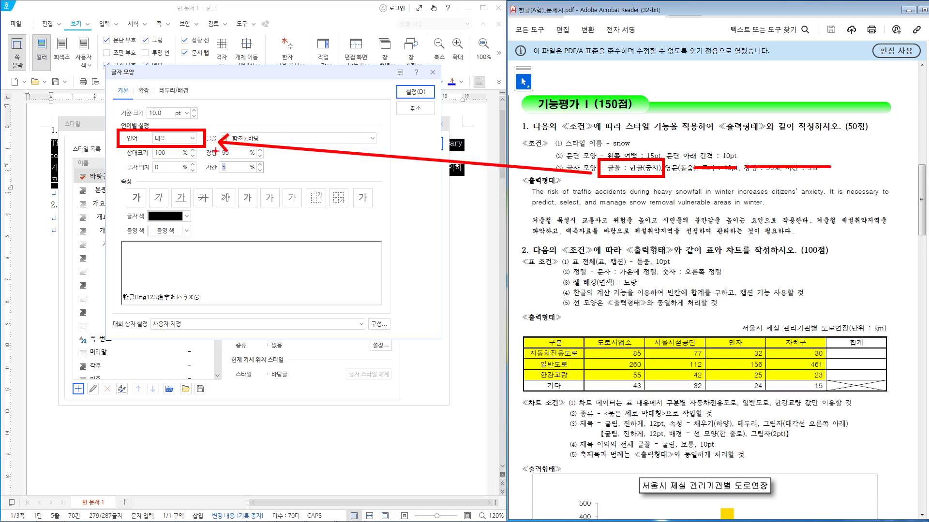
pyautogui.press('Escape')
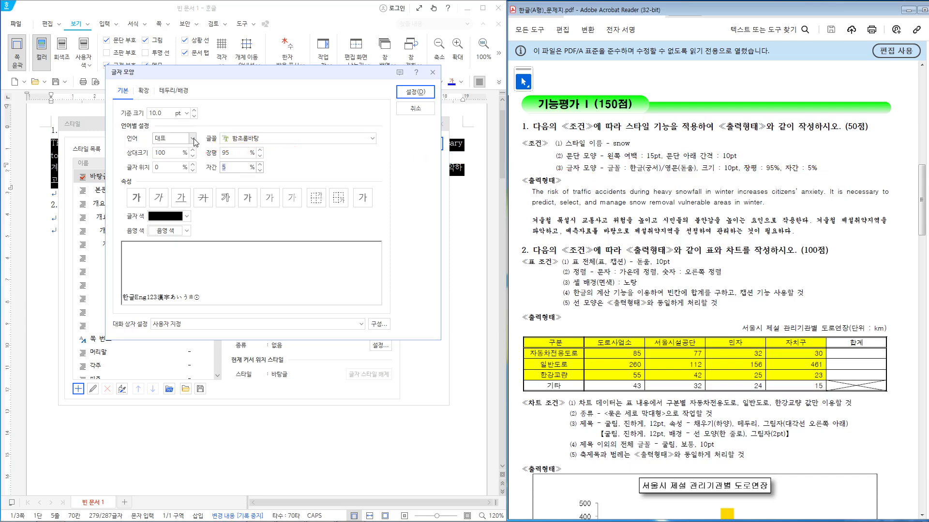
# Set the font (글꼴) for the 한글 language to 궁서 in the snow style's character shape settings.
pyautogui.click(195, 142)
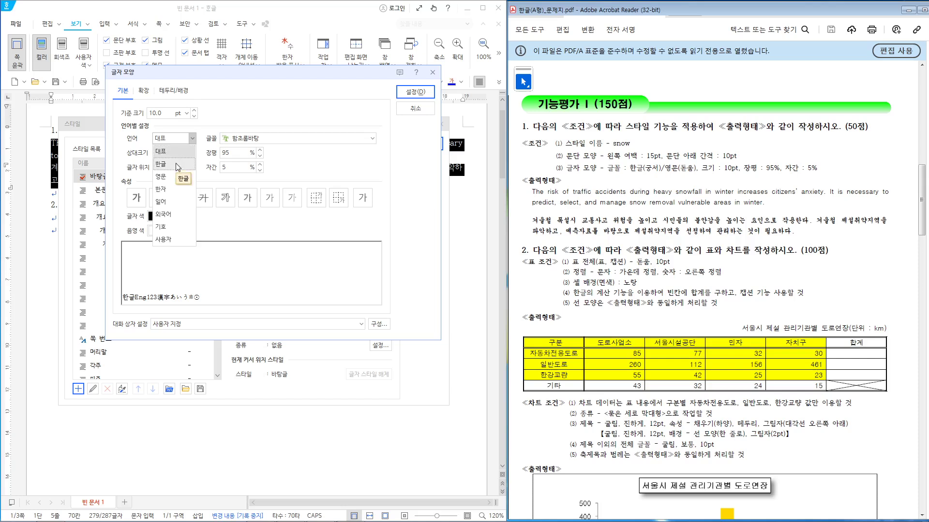
pyautogui.click(178, 168)
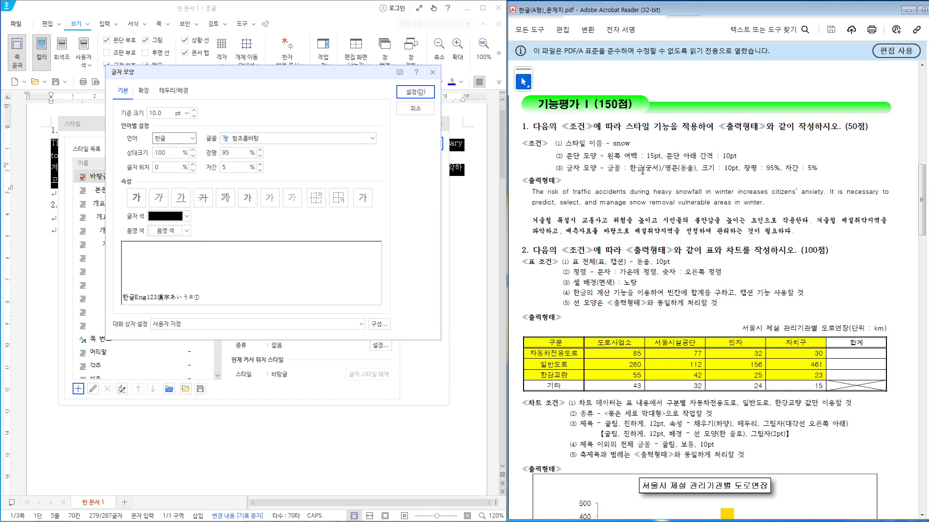
pyautogui.moveTo(637, 162); pyautogui.dragTo(669, 175)
pyautogui.press('Escape')
pyautogui.click(374, 139)
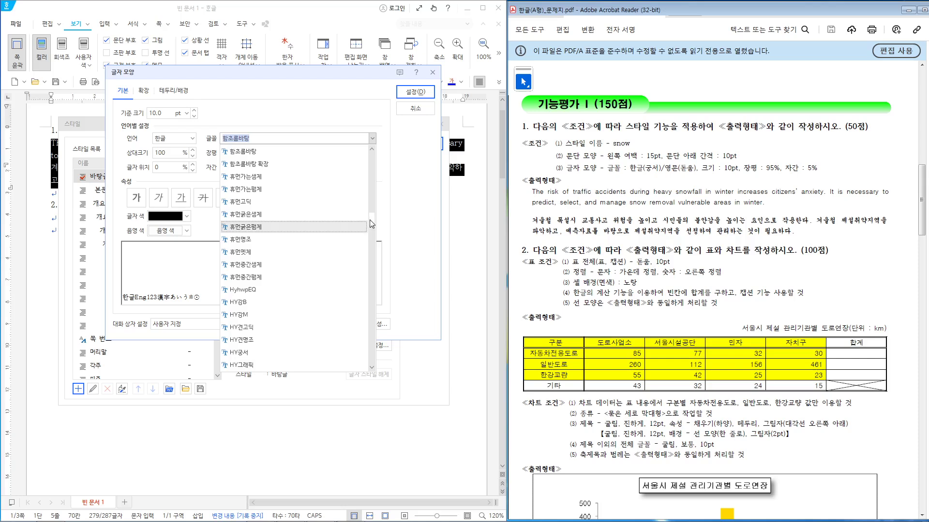
pyautogui.moveTo(372, 223); pyautogui.dragTo(370, 160)
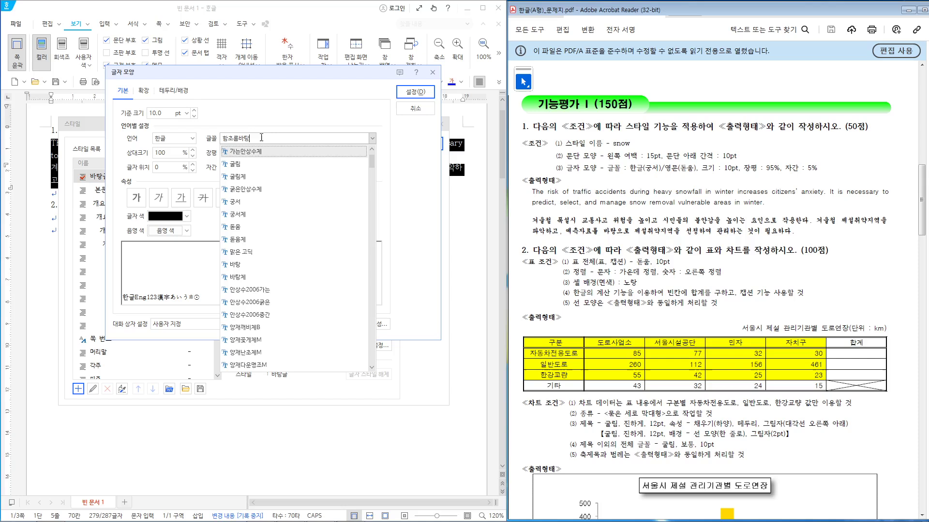
pyautogui.write('m')
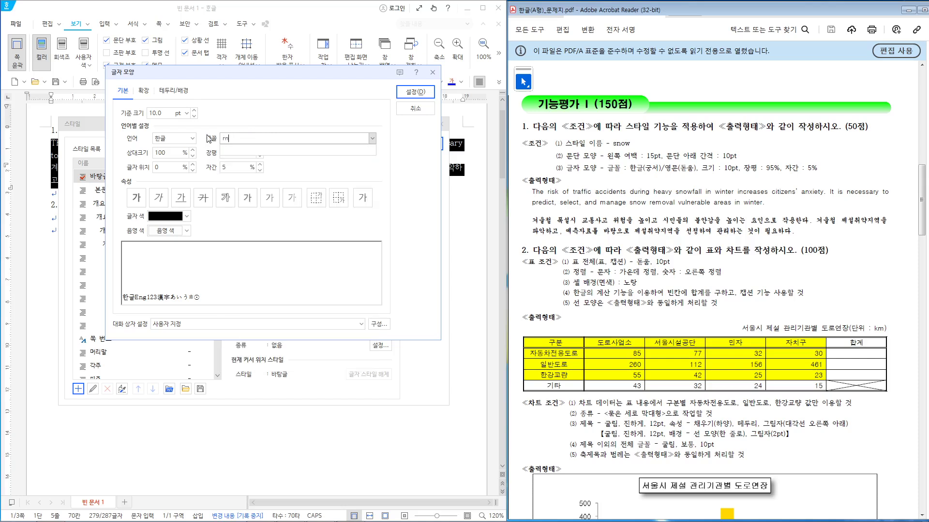
pyautogui.press('BackSpace')
pyautogui.press('BackSpace')
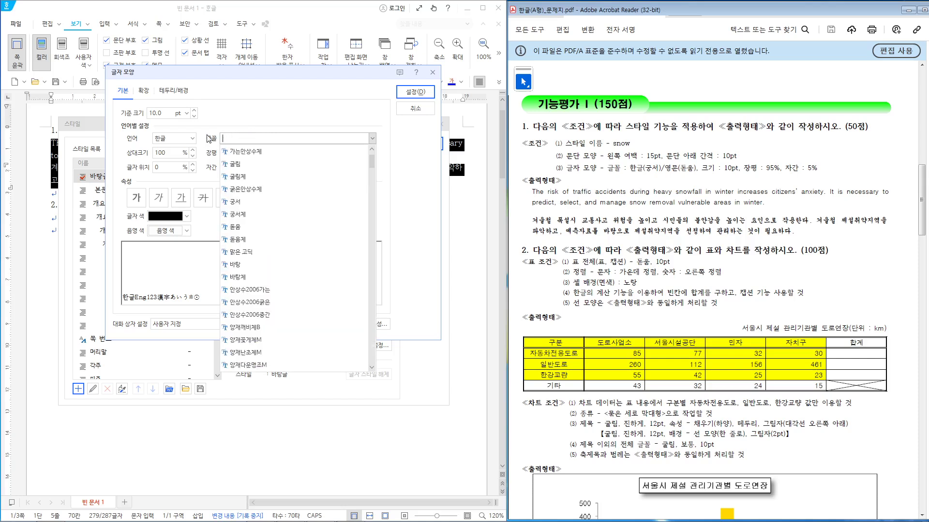
pyautogui.write('궁서')
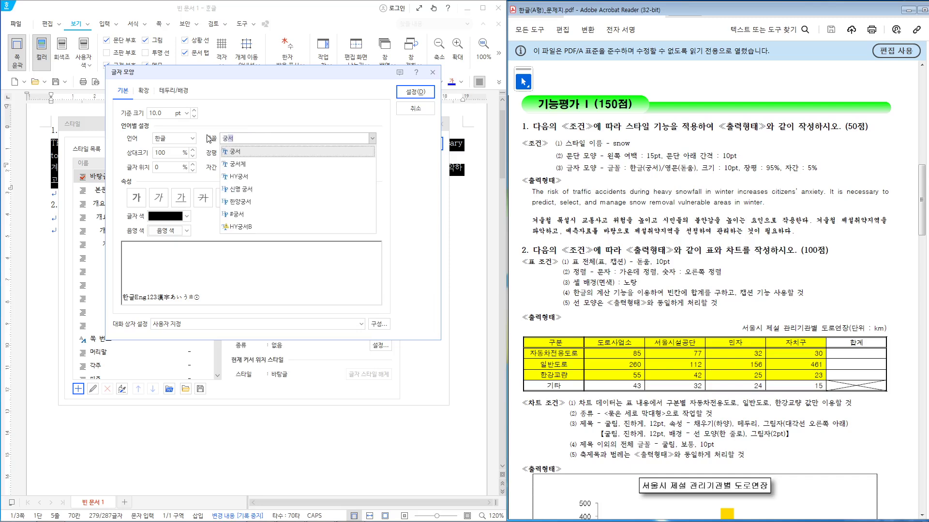
pyautogui.press('Return')
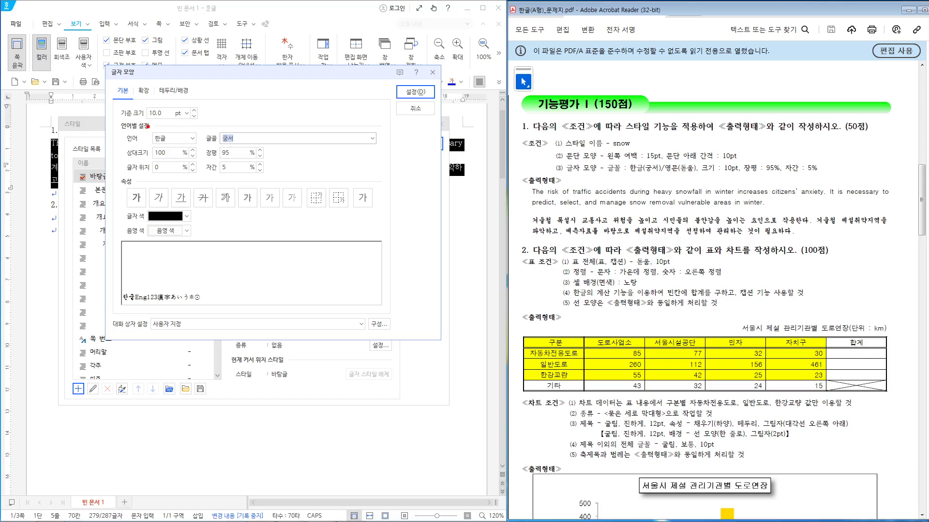
# Compare the 한글 font, size, width ratio and letter spacing with question 1's conditions and check the required English font.
pyautogui.moveTo(148, 126)
pyautogui.mouseDown()
pyautogui.moveTo(257, 143)
pyautogui.moveTo(278, 160)
pyautogui.mouseUp()
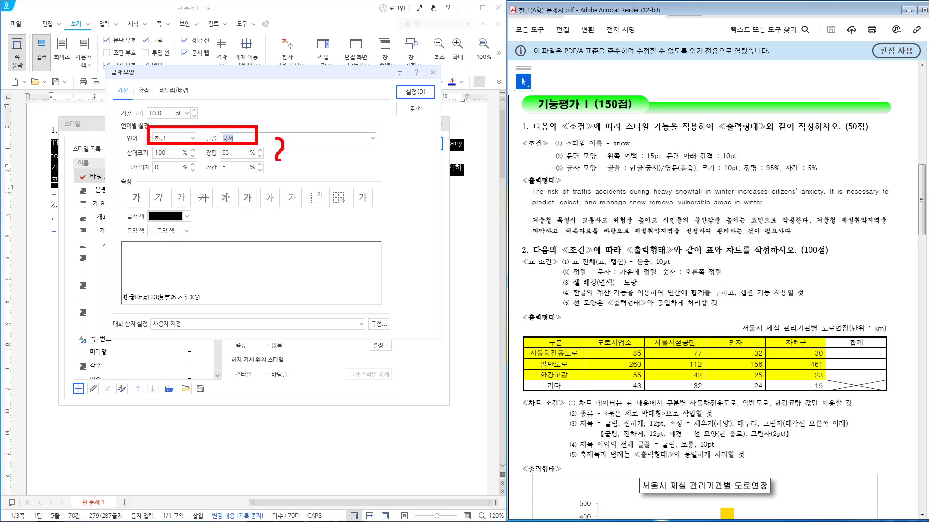
pyautogui.moveTo(737, 156); pyautogui.dragTo(830, 179)
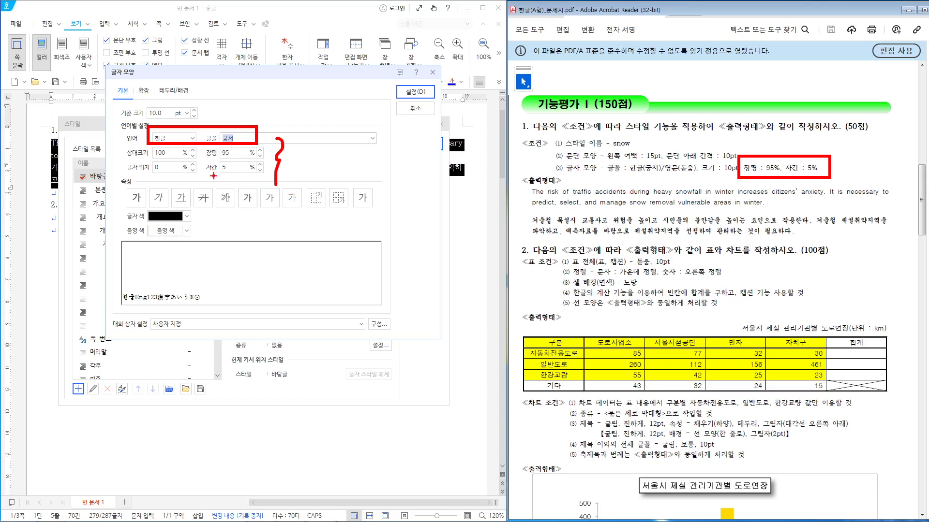
pyautogui.moveTo(244, 183)
pyautogui.mouseDown()
pyautogui.moveTo(216, 173)
pyautogui.moveTo(262, 171)
pyautogui.moveTo(233, 184)
pyautogui.mouseUp()
pyautogui.moveTo(169, 128)
pyautogui.mouseDown()
pyautogui.moveTo(143, 99)
pyautogui.moveTo(174, 123)
pyautogui.mouseUp()
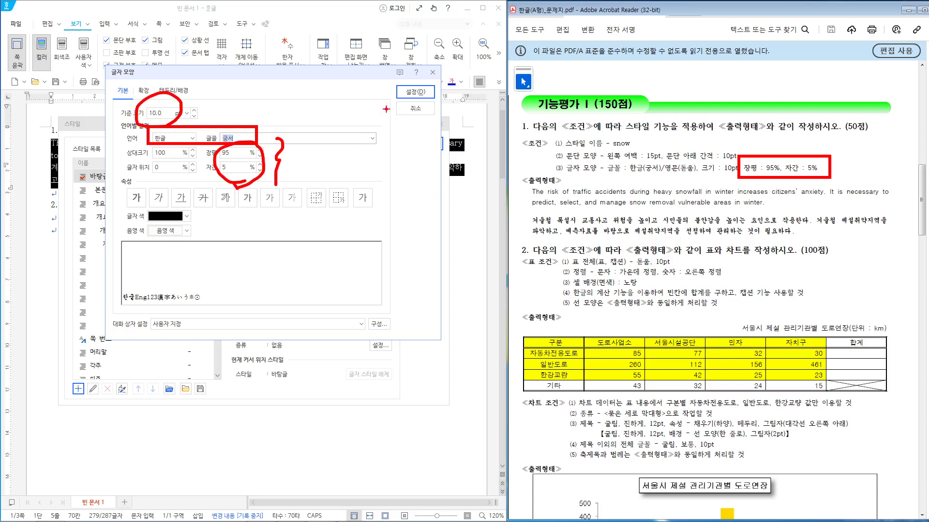
pyautogui.moveTo(431, 81)
pyautogui.mouseDown()
pyautogui.moveTo(393, 102)
pyautogui.moveTo(434, 112)
pyautogui.mouseUp()
pyautogui.moveTo(690, 174)
pyautogui.mouseDown()
pyautogui.moveTo(691, 153)
pyautogui.moveTo(699, 185)
pyautogui.mouseUp()
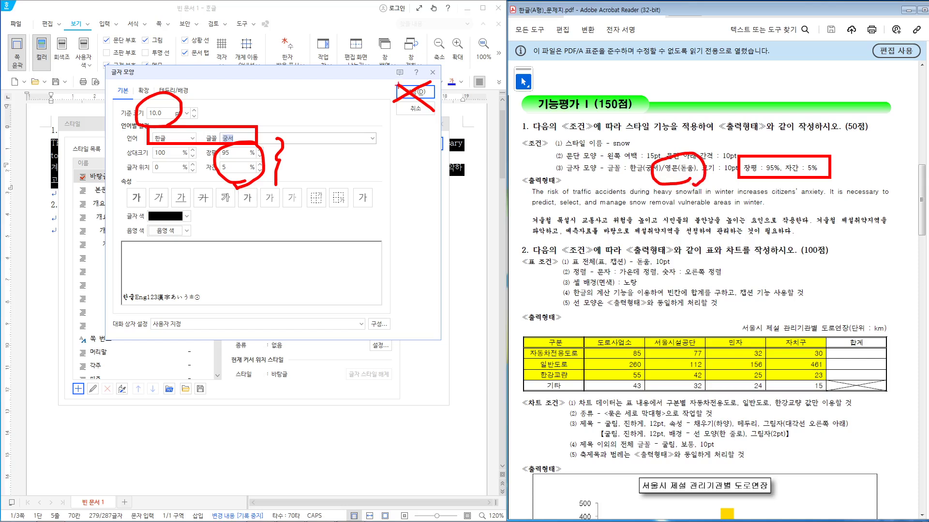
pyautogui.press('Escape')
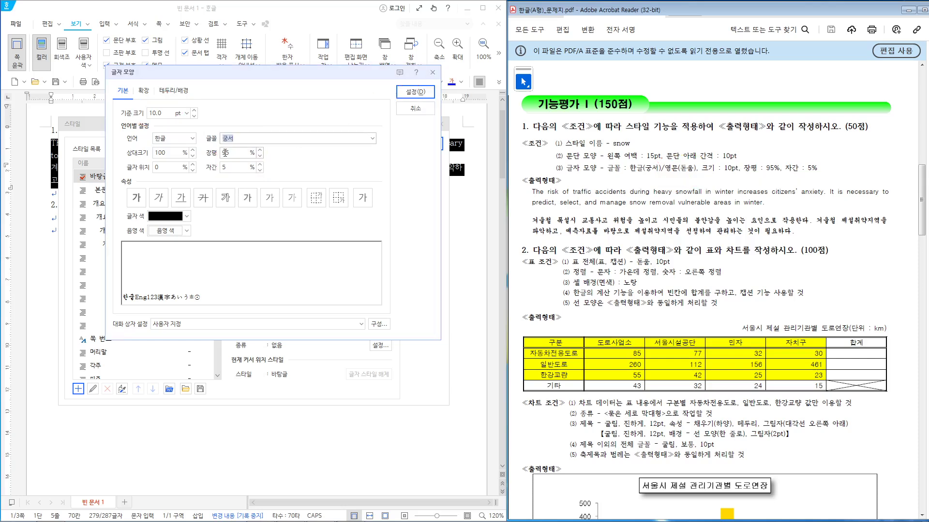
# Set the font (글꼴) for the 영문 language to 돋움 and apply the character shape settings to the snow style.
pyautogui.click(193, 139)
pyautogui.click(194, 142)
pyautogui.click(194, 143)
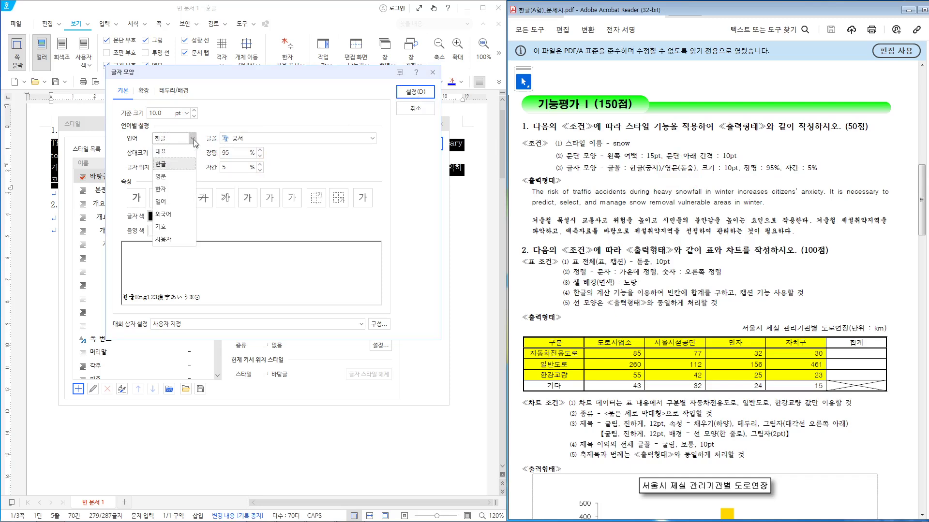
pyautogui.click(169, 179)
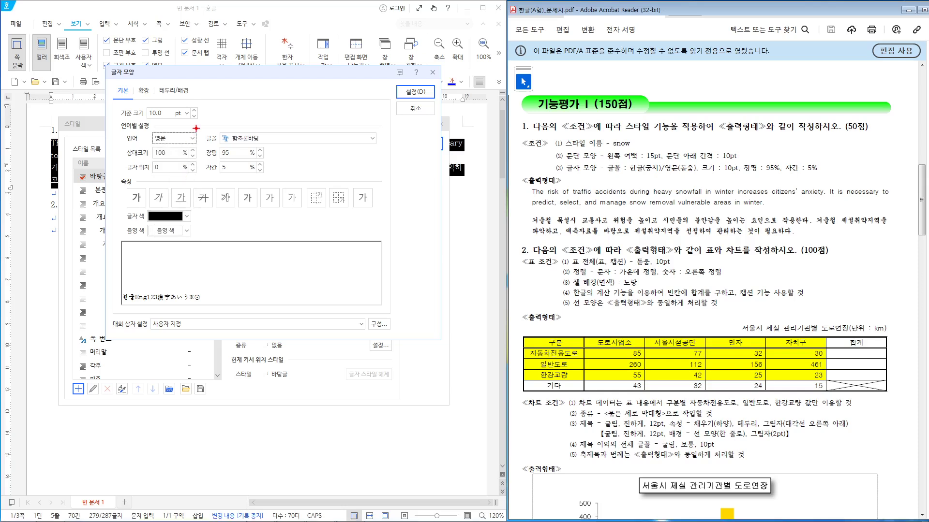
pyautogui.moveTo(197, 126)
pyautogui.mouseDown()
pyautogui.moveTo(282, 146)
pyautogui.moveTo(394, 146)
pyautogui.mouseUp()
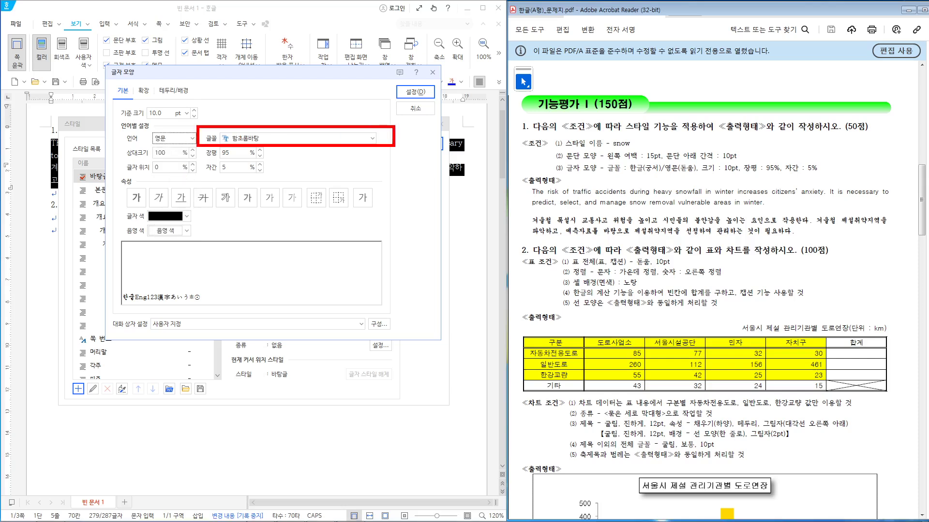
pyautogui.moveTo(655, 156); pyautogui.dragTo(702, 181)
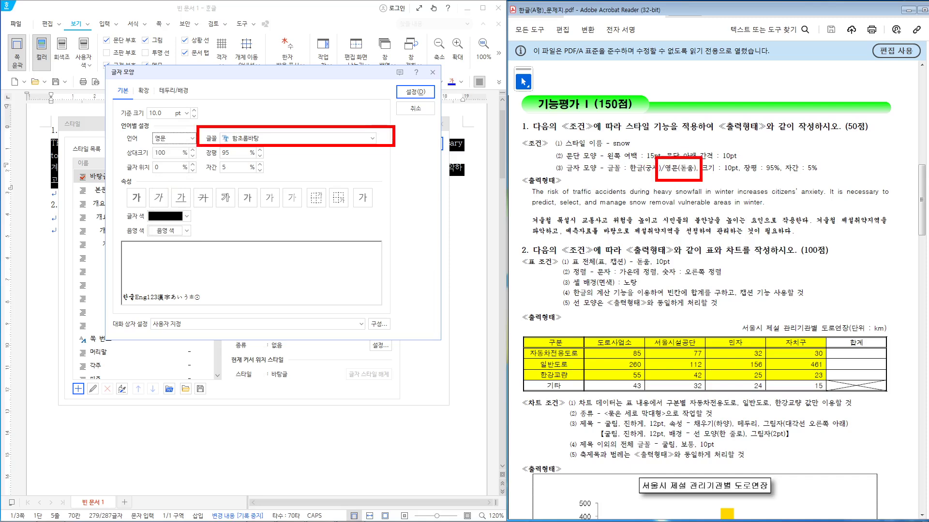
pyautogui.moveTo(252, 182)
pyautogui.mouseDown()
pyautogui.moveTo(217, 180)
pyautogui.moveTo(249, 139)
pyautogui.moveTo(267, 178)
pyautogui.moveTo(243, 188)
pyautogui.mouseUp()
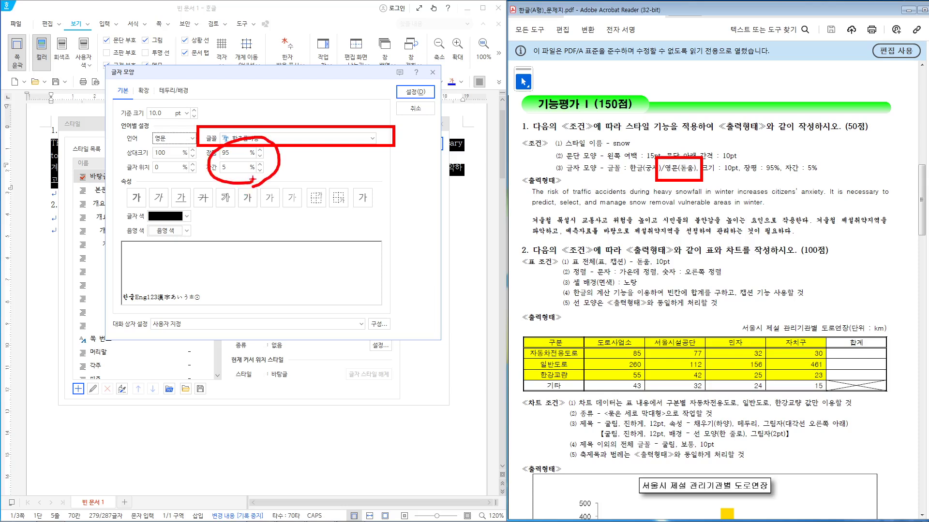
pyautogui.press('Escape')
pyautogui.click(372, 139)
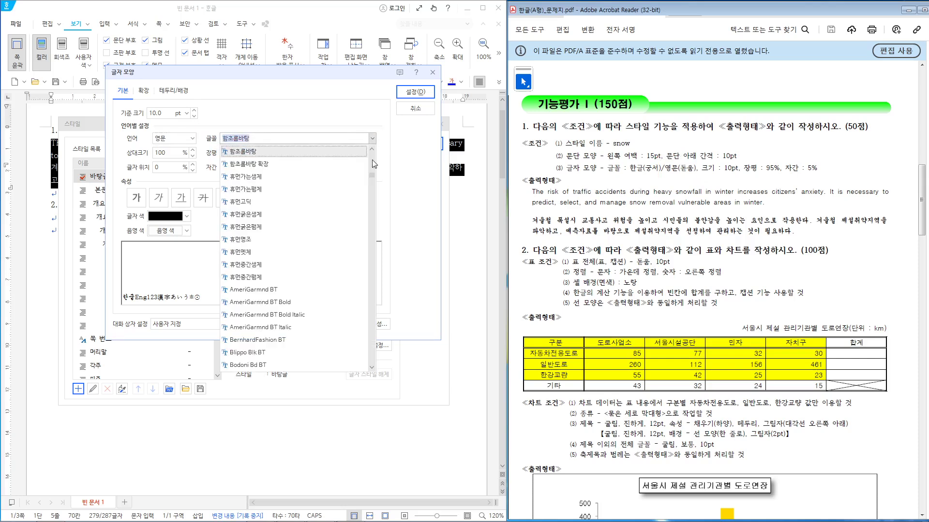
pyautogui.moveTo(371, 176); pyautogui.dragTo(372, 149)
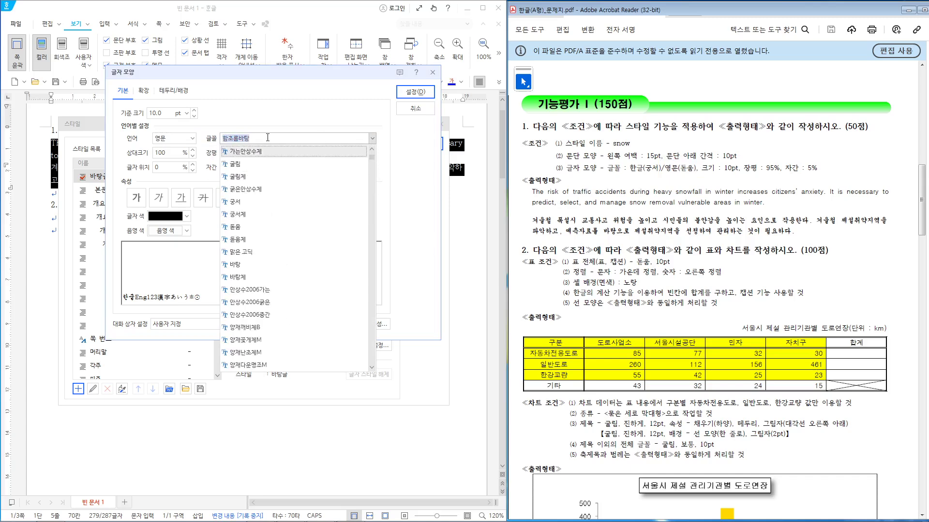
pyautogui.click(240, 232)
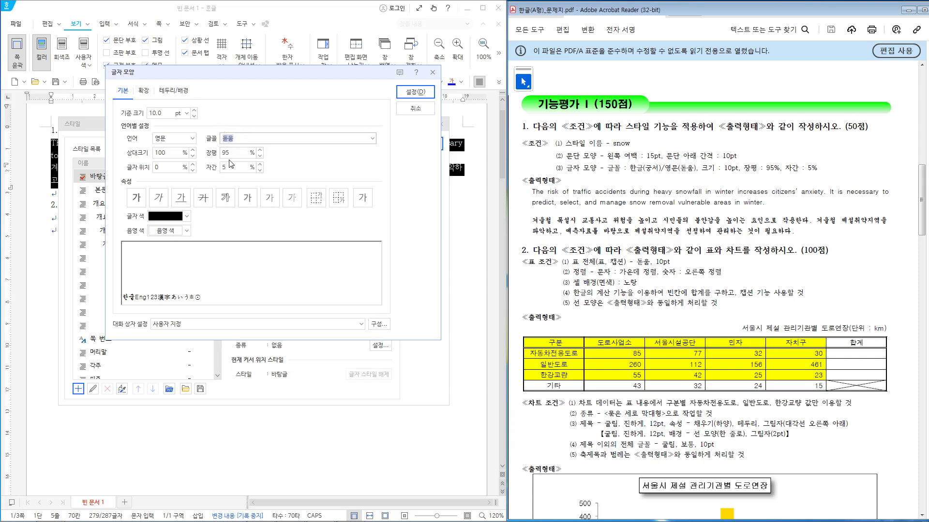
pyautogui.click(415, 93)
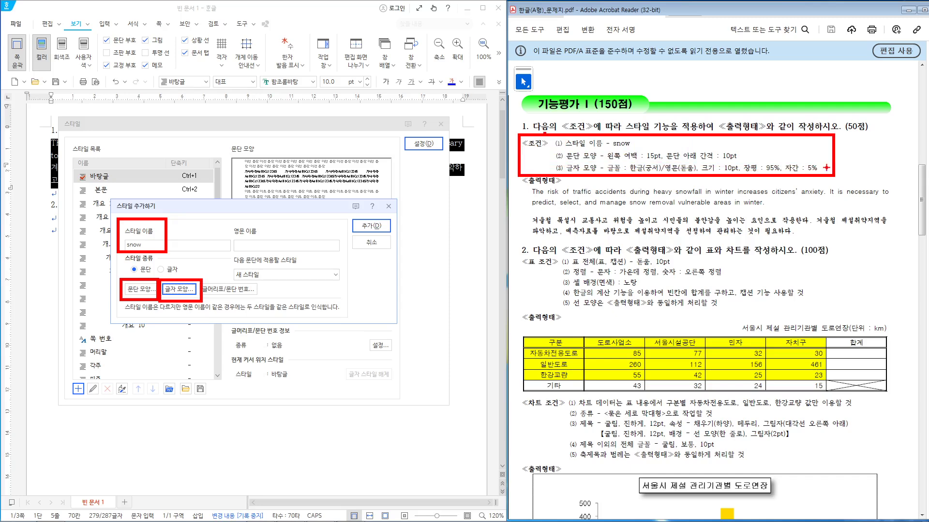
# Add the finished snow style to the document's style list.
pyautogui.moveTo(392, 235)
pyautogui.mouseDown()
pyautogui.moveTo(364, 241)
pyautogui.moveTo(402, 222)
pyautogui.moveTo(365, 244)
pyautogui.mouseUp()
pyautogui.moveTo(422, 155)
pyautogui.mouseDown()
pyautogui.moveTo(442, 130)
pyautogui.moveTo(438, 158)
pyautogui.mouseUp()
pyautogui.press('Escape')
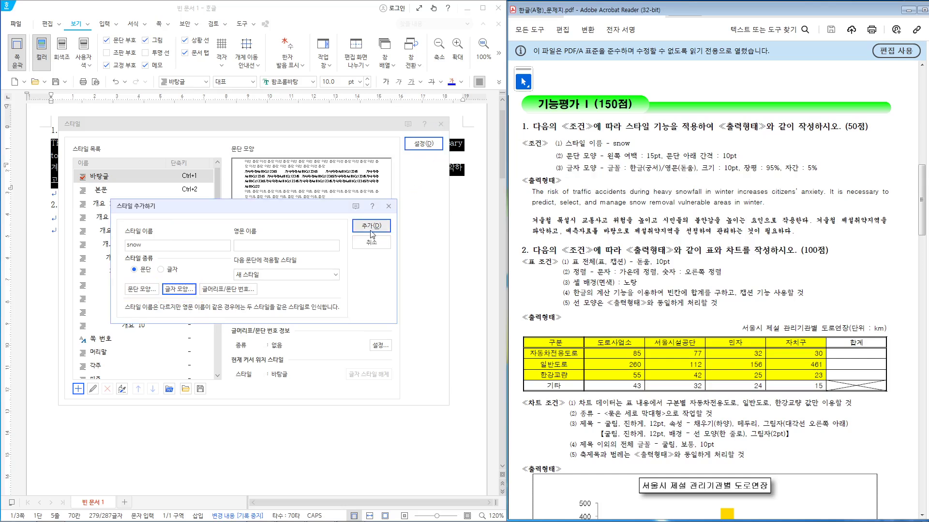
pyautogui.click(372, 225)
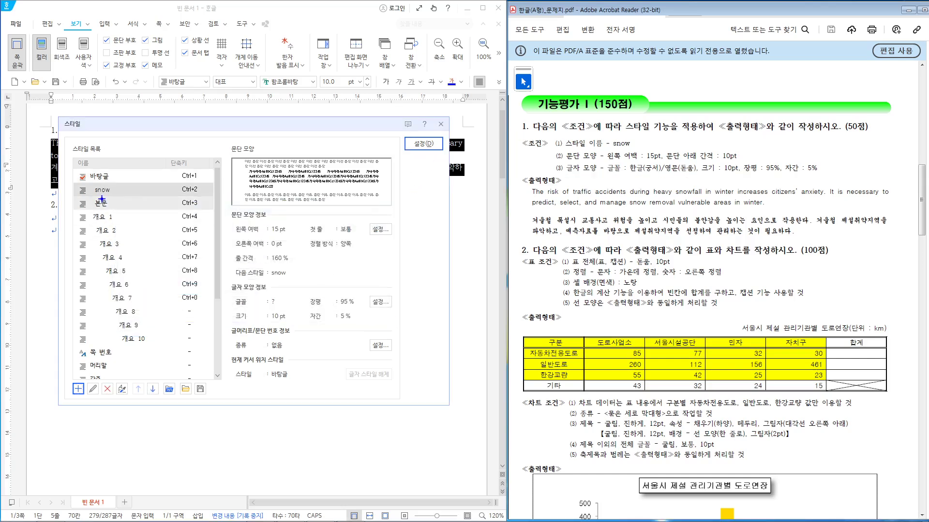
# Apply the snow style to question 1's selected English and Korean paragraphs, then deselect the text.
pyautogui.moveTo(69, 179)
pyautogui.mouseDown()
pyautogui.moveTo(93, 192)
pyautogui.moveTo(222, 200)
pyautogui.moveTo(409, 137)
pyautogui.moveTo(418, 154)
pyautogui.moveTo(443, 154)
pyautogui.mouseUp()
pyautogui.press('Escape')
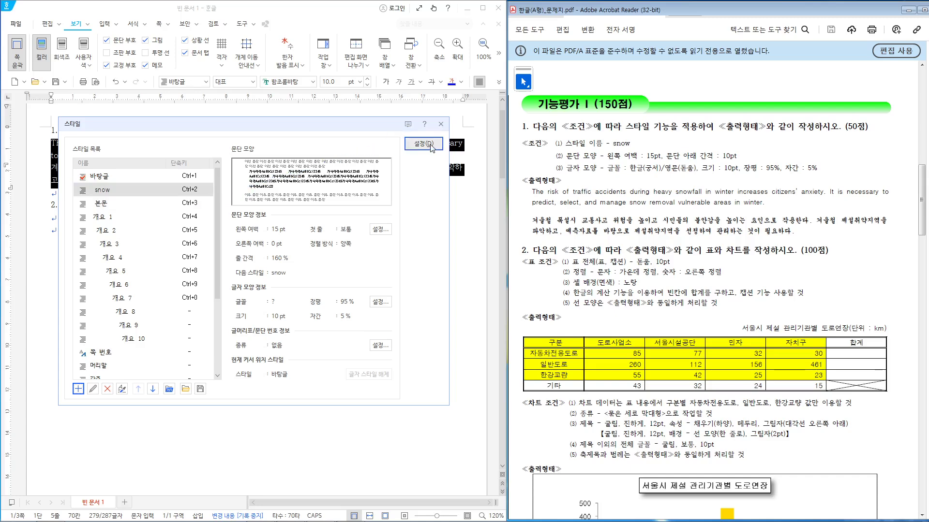
pyautogui.click(430, 146)
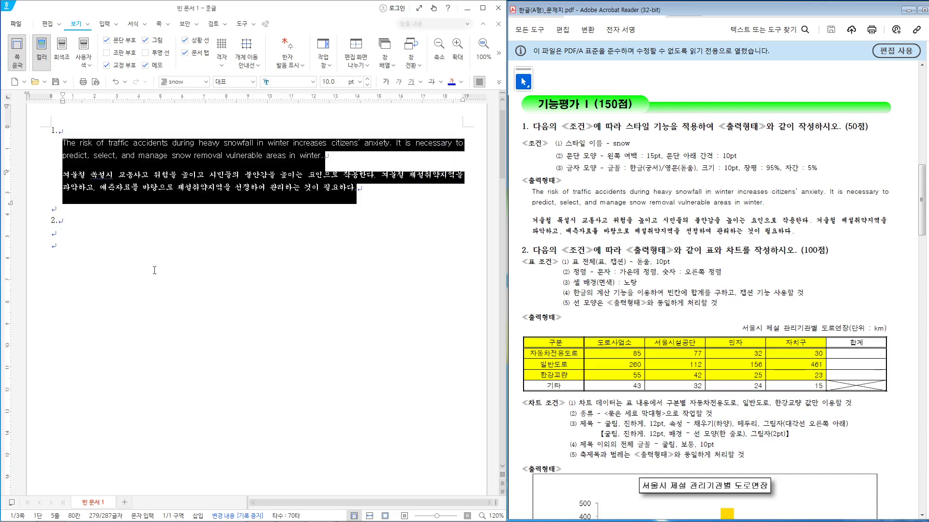
pyautogui.click(131, 271)
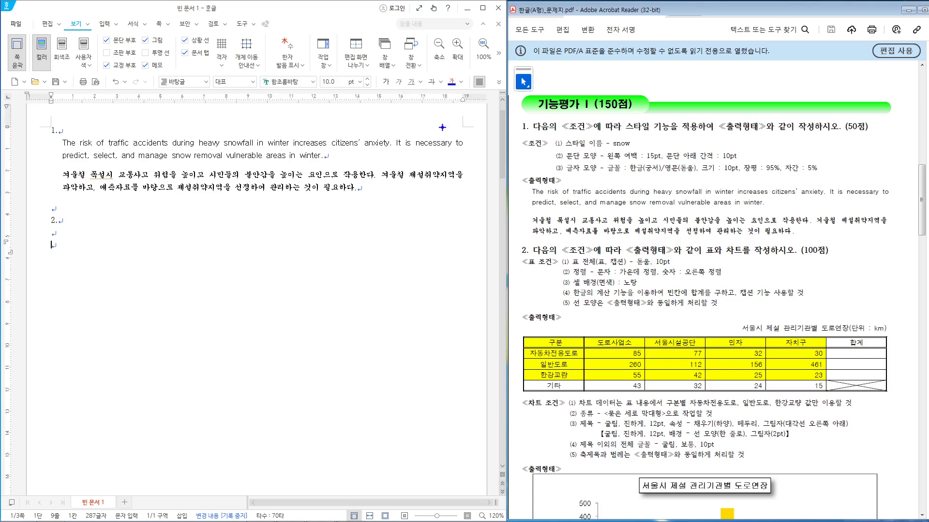
# Compare the line endings of question 1's English and Korean paragraphs with the exam sheet's sample output.
pyautogui.moveTo(444, 127)
pyautogui.mouseDown()
pyautogui.moveTo(472, 151)
pyautogui.moveTo(468, 190)
pyautogui.mouseUp()
pyautogui.moveTo(873, 180)
pyautogui.mouseDown()
pyautogui.moveTo(895, 199)
pyautogui.moveTo(889, 228)
pyautogui.mouseUp()
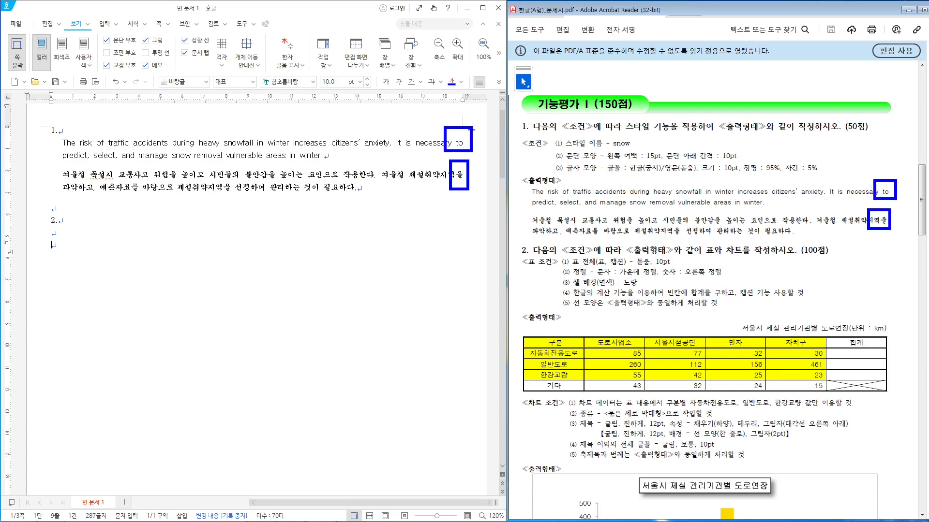
pyautogui.moveTo(471, 130); pyautogui.dragTo(871, 183)
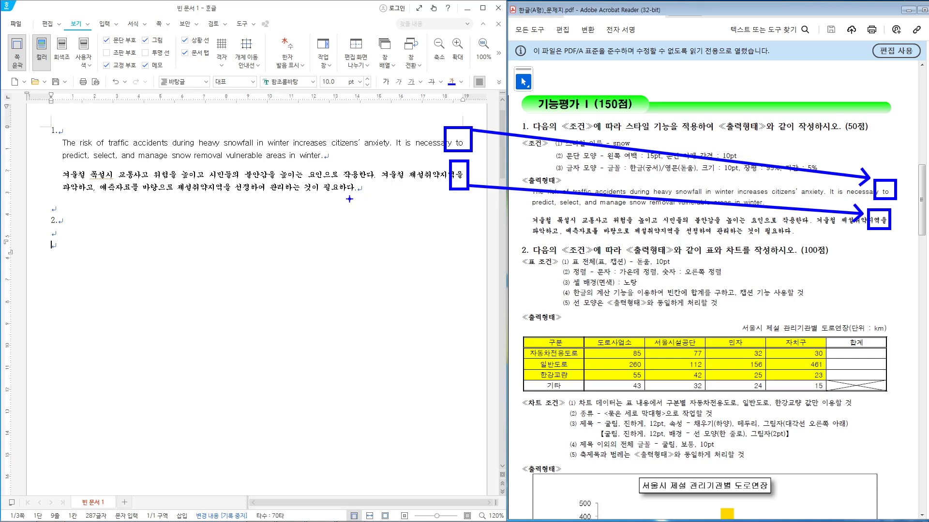
pyautogui.moveTo(134, 218)
pyautogui.mouseDown()
pyautogui.moveTo(133, 244)
pyautogui.moveTo(119, 247)
pyautogui.moveTo(155, 214)
pyautogui.moveTo(133, 254)
pyautogui.mouseUp()
pyautogui.moveTo(183, 220)
pyautogui.mouseDown()
pyautogui.moveTo(203, 243)
pyautogui.moveTo(234, 238)
pyautogui.moveTo(231, 229)
pyautogui.mouseUp()
pyautogui.moveTo(235, 215); pyautogui.dragTo(236, 244)
pyautogui.moveTo(236, 229)
pyautogui.mouseDown()
pyautogui.moveTo(245, 228)
pyautogui.moveTo(248, 259)
pyautogui.mouseUp()
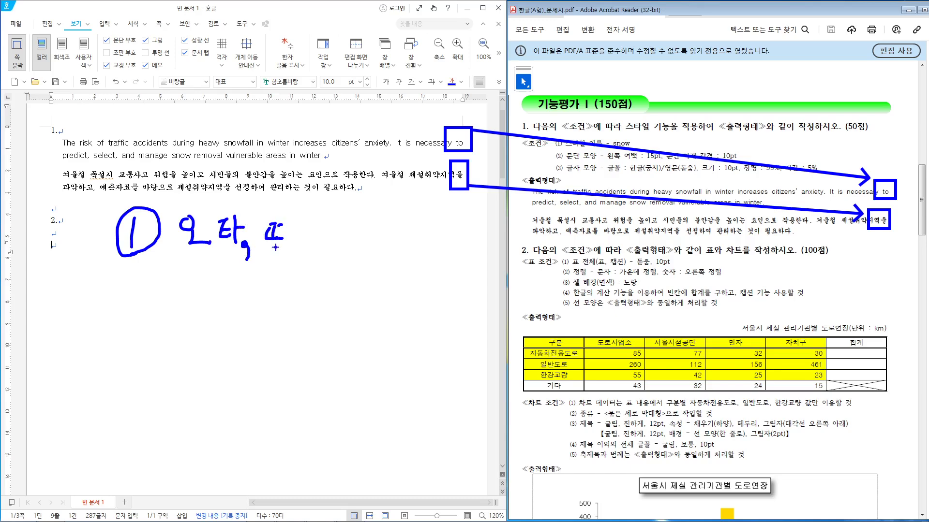
pyautogui.moveTo(266, 240)
pyautogui.mouseDown()
pyautogui.moveTo(297, 239)
pyautogui.moveTo(296, 256)
pyautogui.moveTo(308, 234)
pyautogui.moveTo(318, 252)
pyautogui.moveTo(326, 237)
pyautogui.moveTo(351, 245)
pyautogui.moveTo(373, 227)
pyautogui.moveTo(373, 253)
pyautogui.mouseUp()
pyautogui.moveTo(122, 296)
pyautogui.mouseDown()
pyautogui.moveTo(117, 322)
pyautogui.moveTo(155, 321)
pyautogui.moveTo(150, 284)
pyautogui.moveTo(169, 330)
pyautogui.mouseUp()
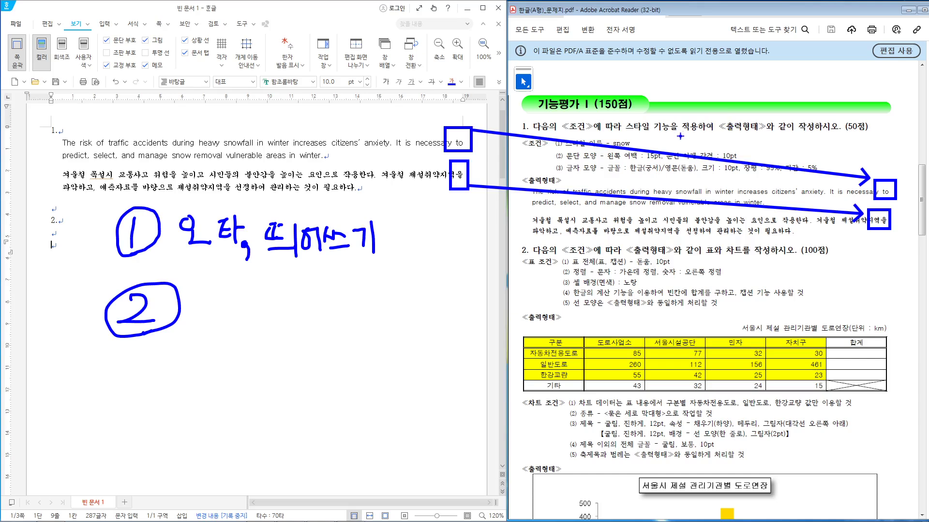
# Review question 1's conditions on the exam sheet for left margin, spacing below, font size, 장평 and 자간.
pyautogui.moveTo(596, 148)
pyautogui.mouseDown()
pyautogui.moveTo(673, 163)
pyautogui.moveTo(743, 161)
pyautogui.mouseUp()
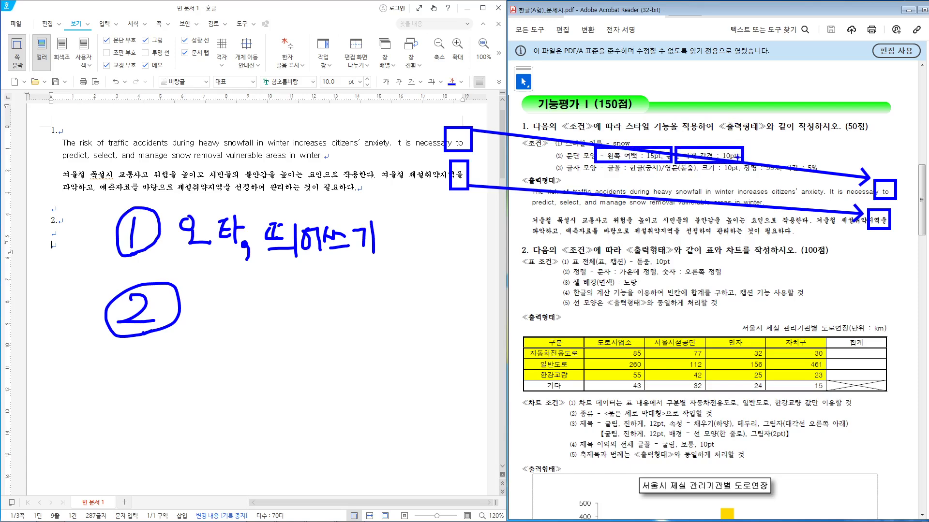
pyautogui.press('e')
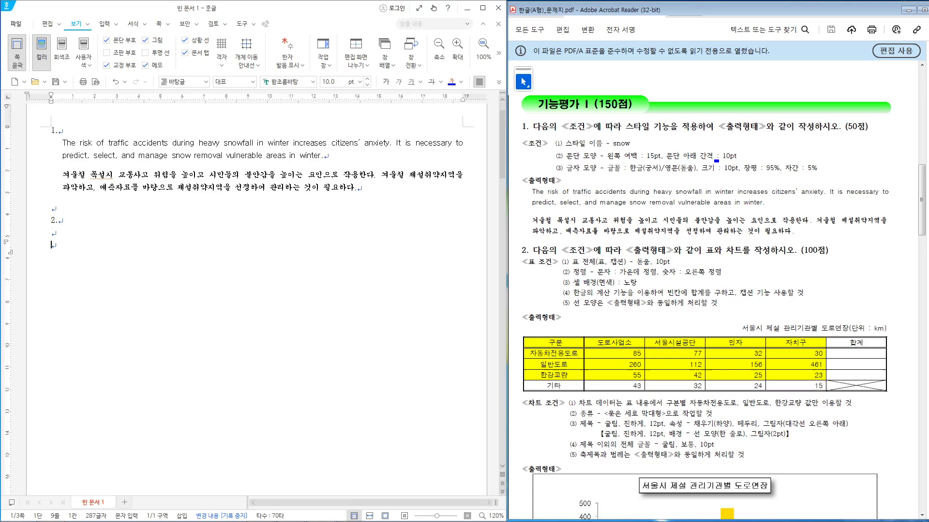
pyautogui.moveTo(715, 160); pyautogui.dragTo(828, 179)
pyautogui.moveTo(597, 148); pyautogui.dragTo(755, 161)
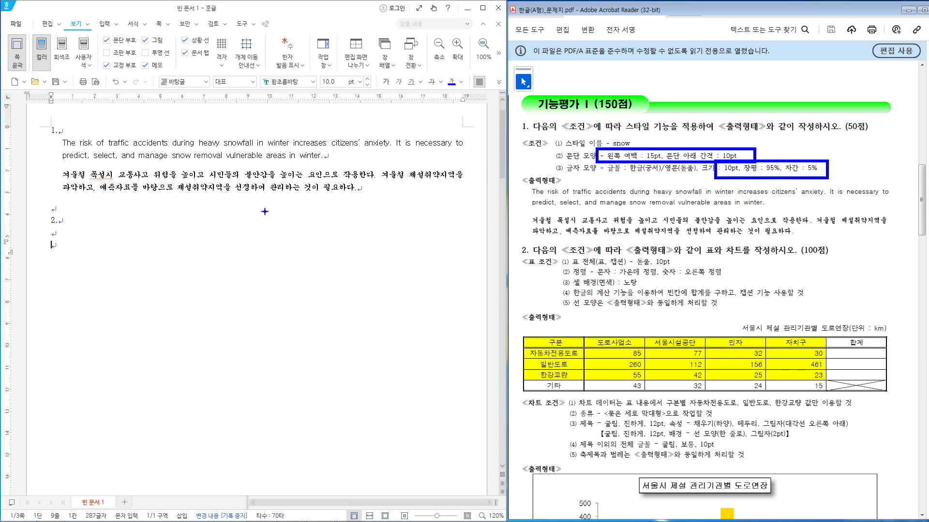
pyautogui.press('Escape')
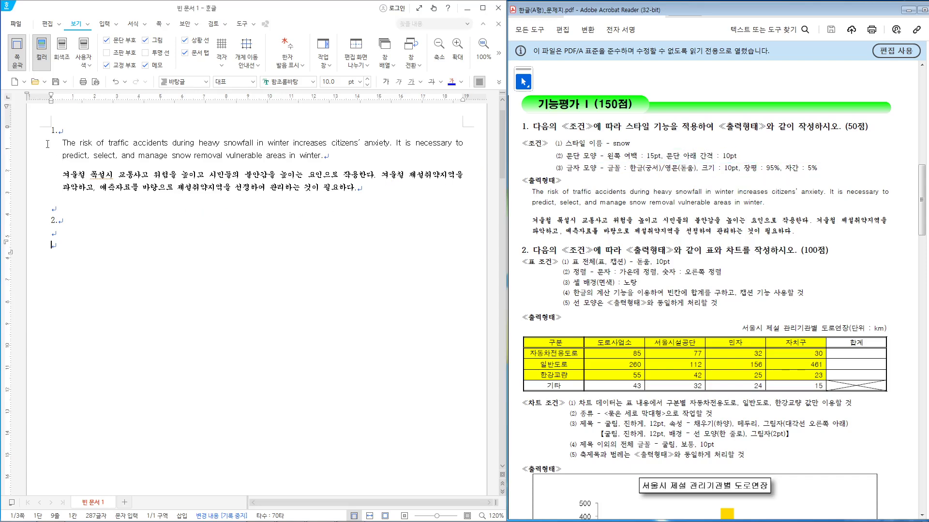
# Select question 1's English and Korean paragraphs and open the snow style for editing.
pyautogui.moveTo(48, 144); pyautogui.dragTo(51, 188)
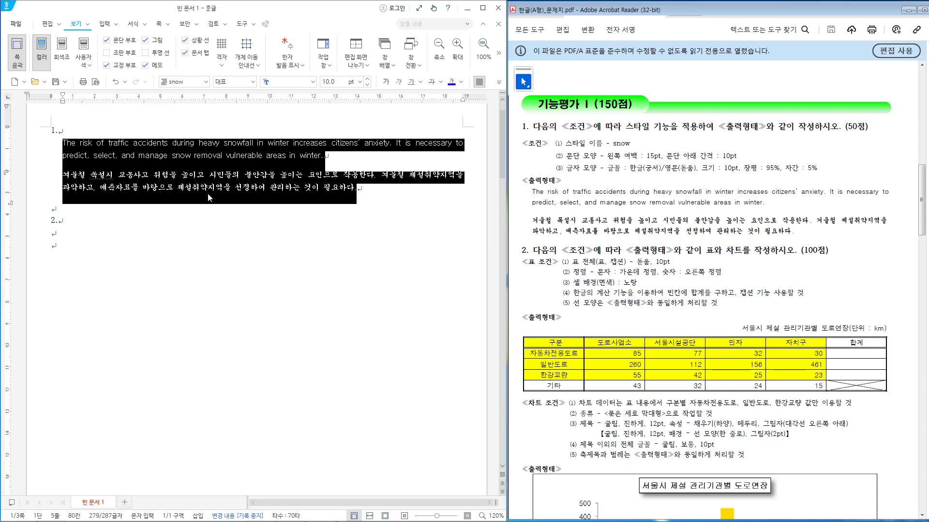
pyautogui.press('F6')
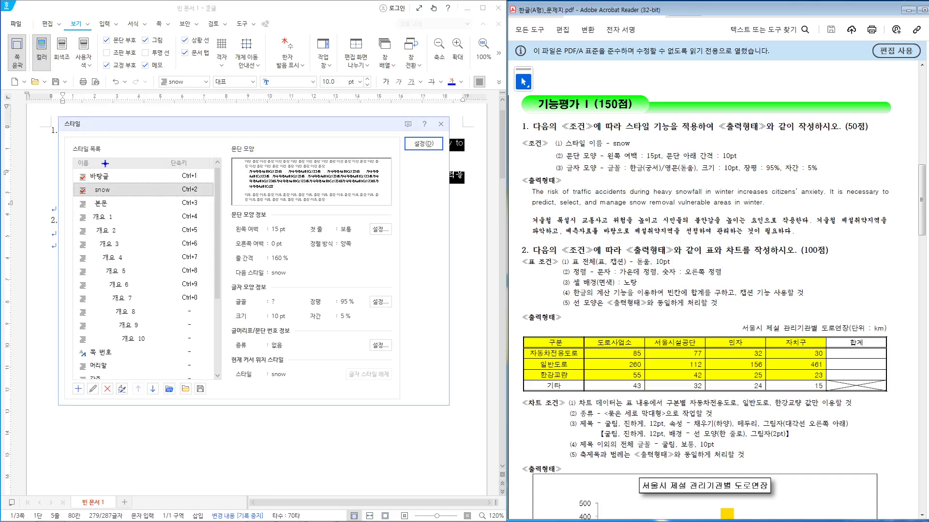
pyautogui.moveTo(68, 182); pyautogui.dragTo(245, 198)
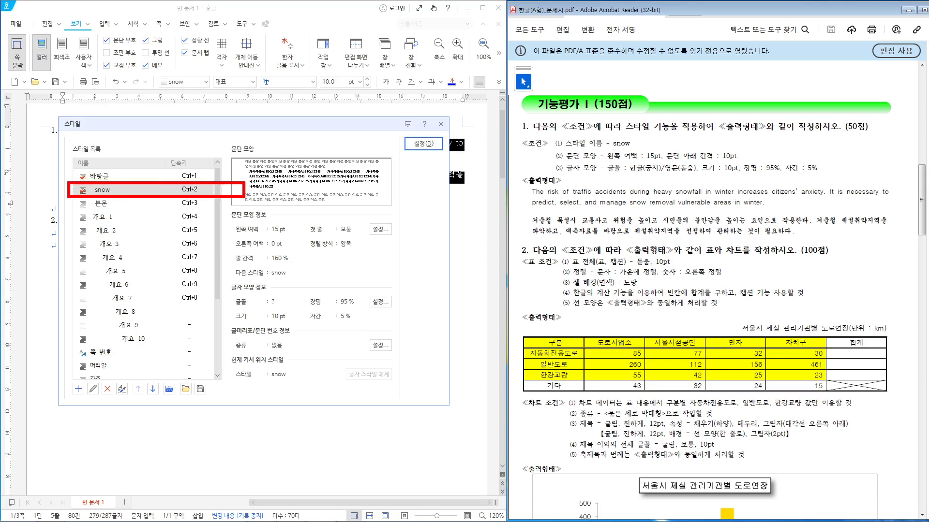
pyautogui.moveTo(128, 195)
pyautogui.mouseDown()
pyautogui.moveTo(76, 387)
pyautogui.moveTo(86, 399)
pyautogui.mouseUp()
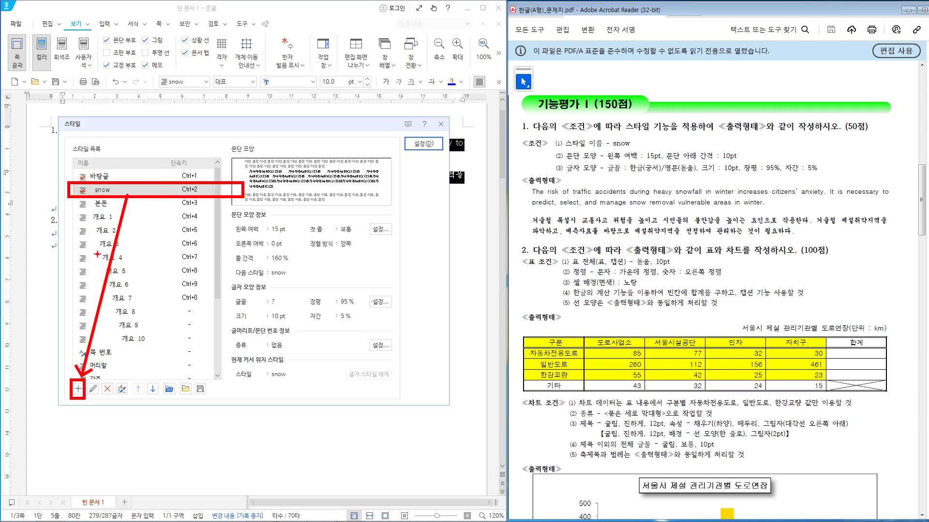
pyautogui.press('e')
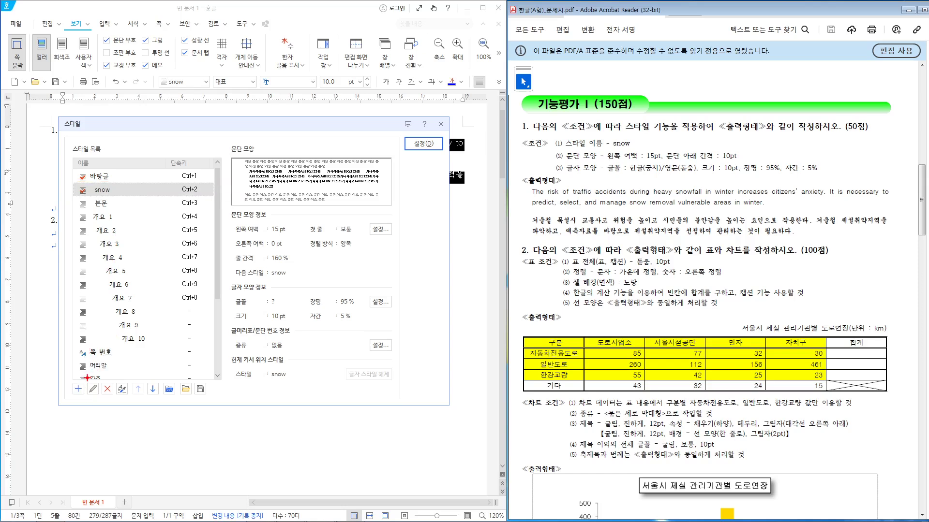
pyautogui.moveTo(87, 380); pyautogui.dragTo(101, 400)
pyautogui.moveTo(69, 184); pyautogui.dragTo(231, 197)
pyautogui.moveTo(136, 196)
pyautogui.mouseDown()
pyautogui.moveTo(124, 204)
pyautogui.moveTo(93, 380)
pyautogui.mouseUp()
pyautogui.press('e')
pyautogui.click(93, 389)
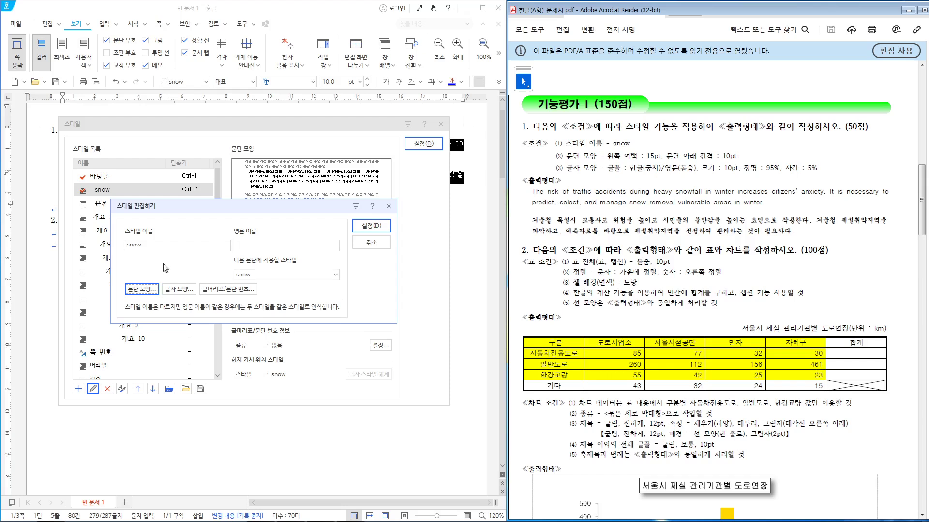
# Check the snow style's left margin and spacing below the paragraph (문단 아래) against the exam sheet, then confirm the paragraph shape.
pyautogui.moveTo(119, 223)
pyautogui.mouseDown()
pyautogui.moveTo(166, 258)
pyautogui.moveTo(144, 267)
pyautogui.moveTo(144, 280)
pyautogui.mouseUp()
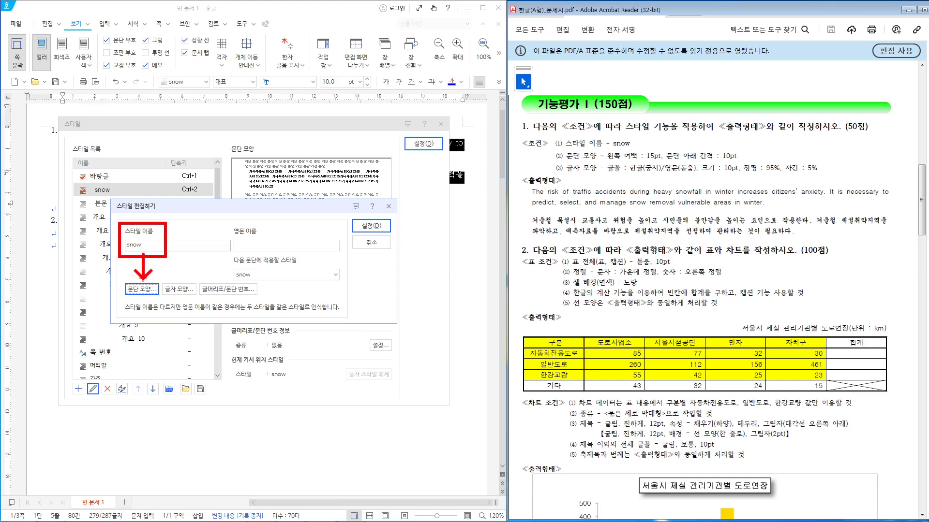
pyautogui.click(142, 289)
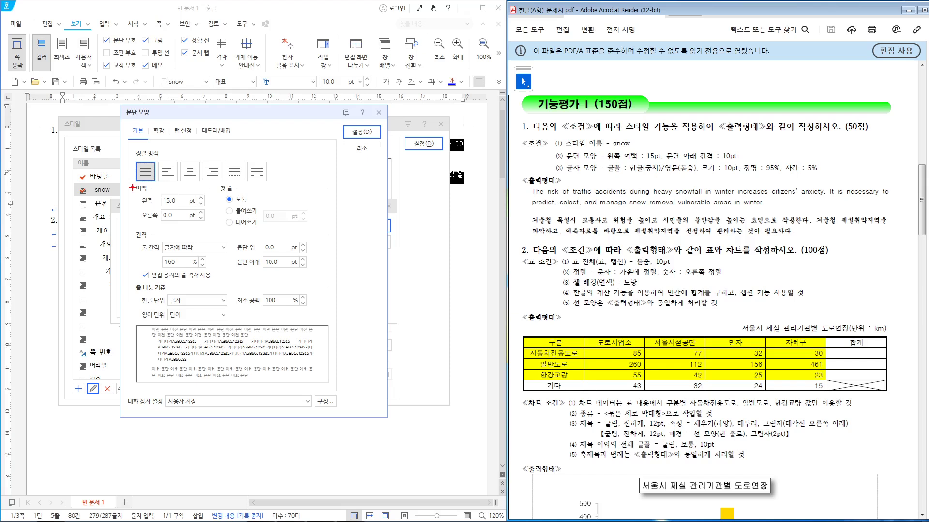
pyautogui.moveTo(129, 183); pyautogui.dragTo(215, 210)
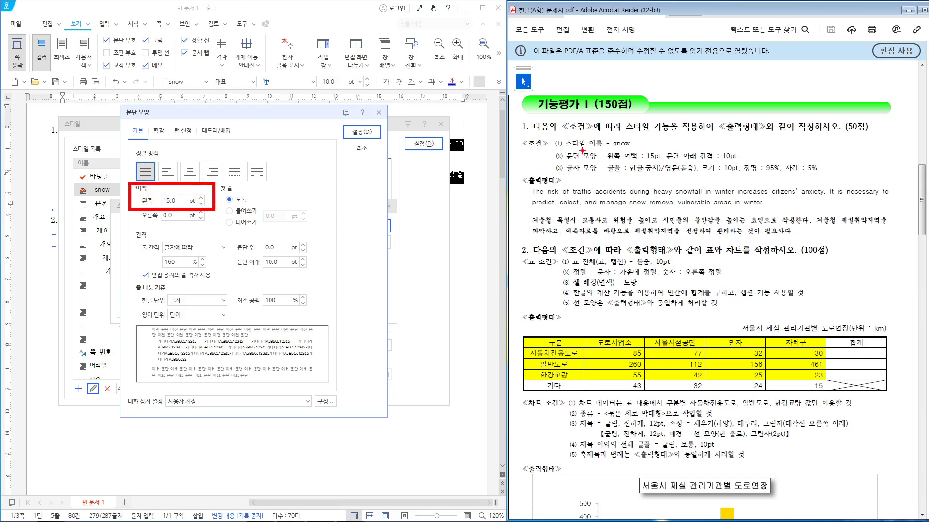
pyautogui.moveTo(604, 148)
pyautogui.mouseDown()
pyautogui.moveTo(611, 159)
pyautogui.moveTo(666, 167)
pyautogui.mouseUp()
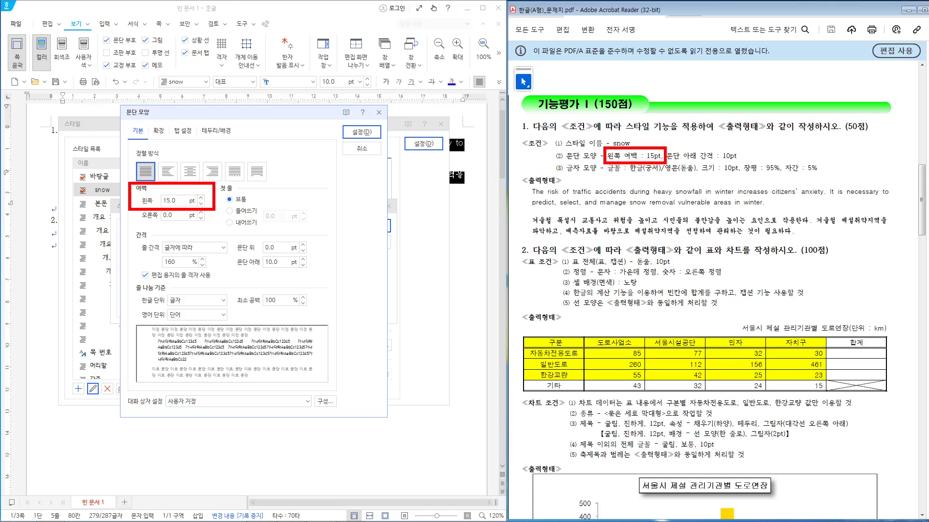
pyautogui.moveTo(604, 154)
pyautogui.mouseDown()
pyautogui.moveTo(162, 194)
pyautogui.moveTo(208, 199)
pyautogui.mouseUp()
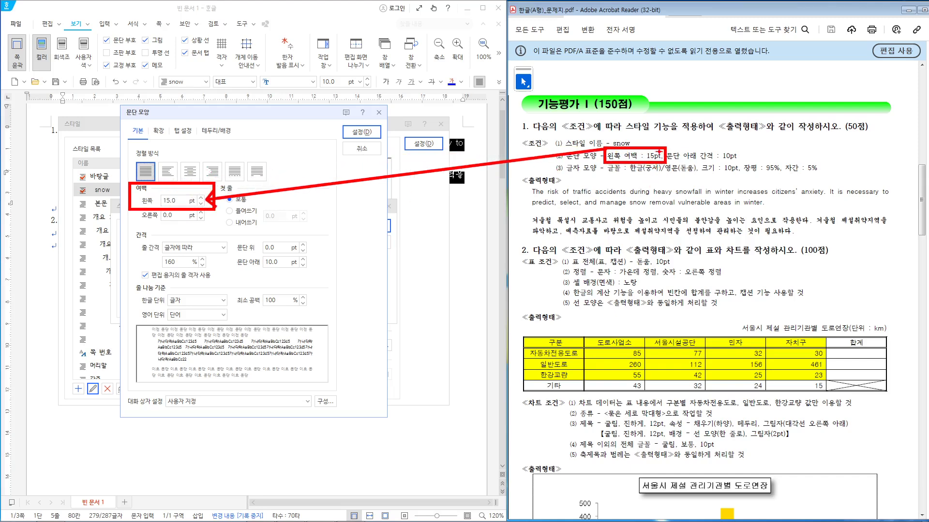
pyautogui.moveTo(661, 147); pyautogui.dragTo(755, 159)
pyautogui.moveTo(660, 156); pyautogui.dragTo(314, 263)
pyautogui.moveTo(233, 252); pyautogui.dragTo(318, 271)
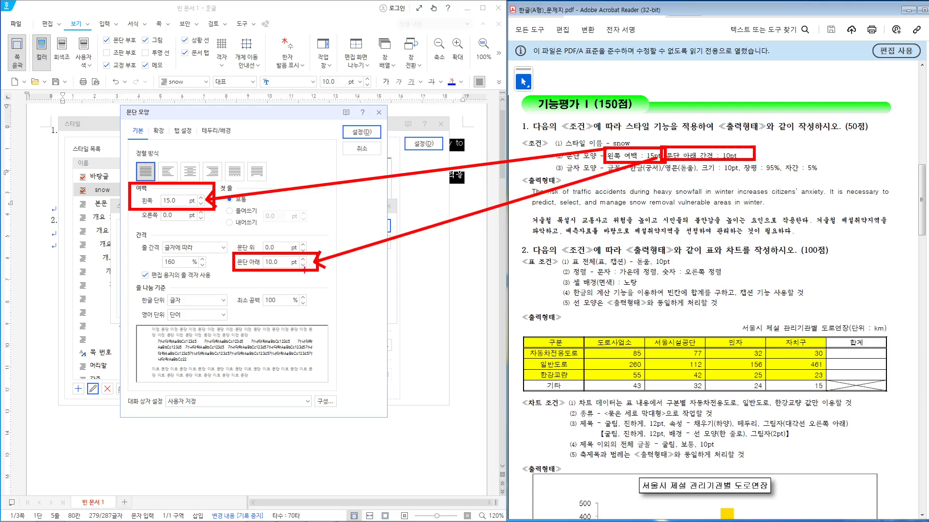
pyautogui.press('Escape')
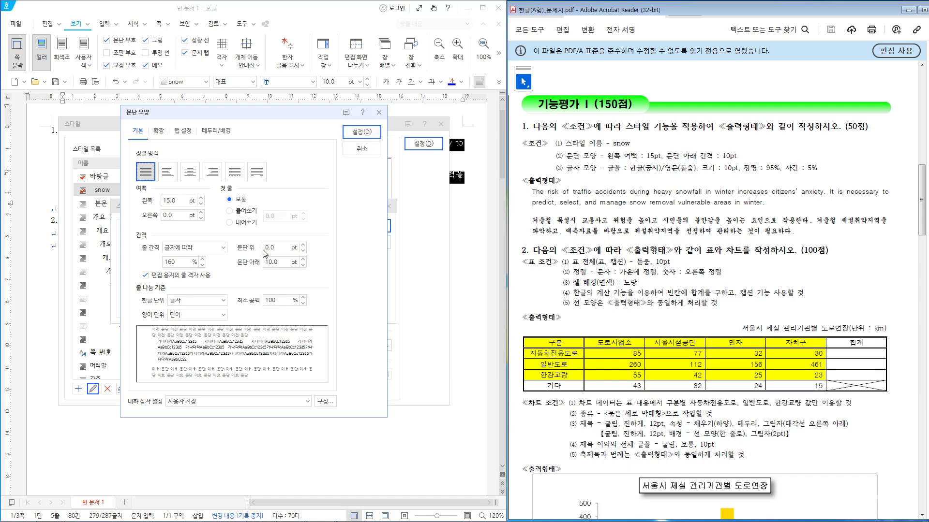
pyautogui.click(359, 134)
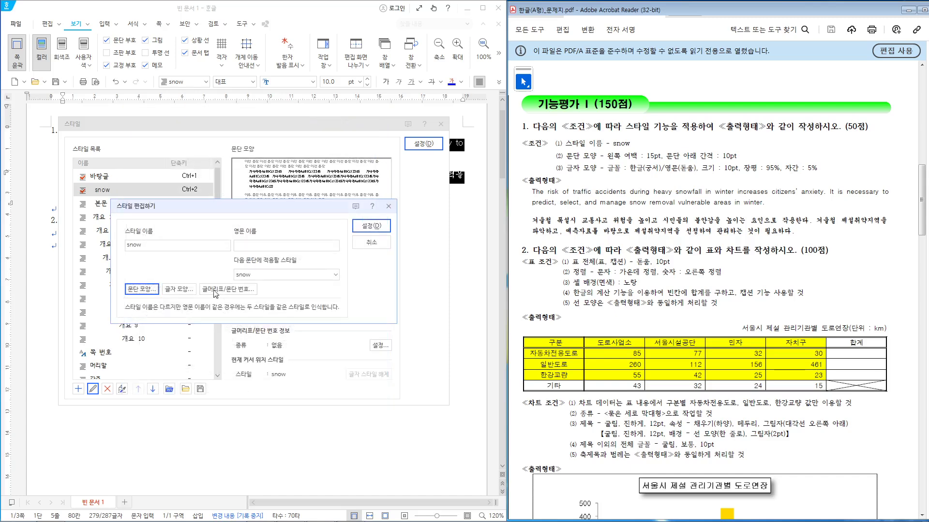
# Check the snow style's 한글 font, 장평 and 자간 in its character shape settings against the exam sheet.
pyautogui.click(179, 289)
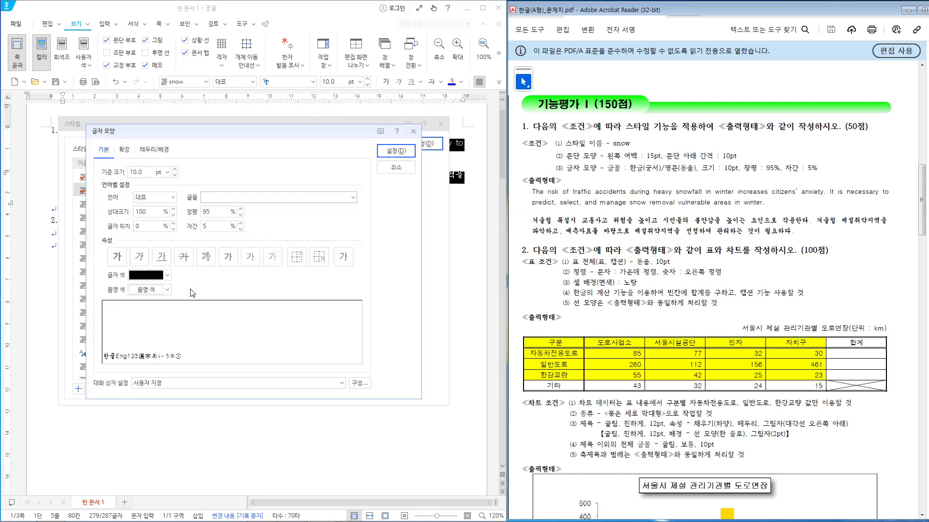
pyautogui.hotkey('ctrl', '2')
pyautogui.moveTo(125, 189)
pyautogui.mouseDown()
pyautogui.moveTo(205, 208)
pyautogui.moveTo(203, 184)
pyautogui.moveTo(221, 202)
pyautogui.moveTo(218, 241)
pyautogui.moveTo(242, 202)
pyautogui.moveTo(254, 224)
pyautogui.mouseUp()
pyautogui.press('Escape')
pyautogui.click(173, 197)
pyautogui.click(149, 224)
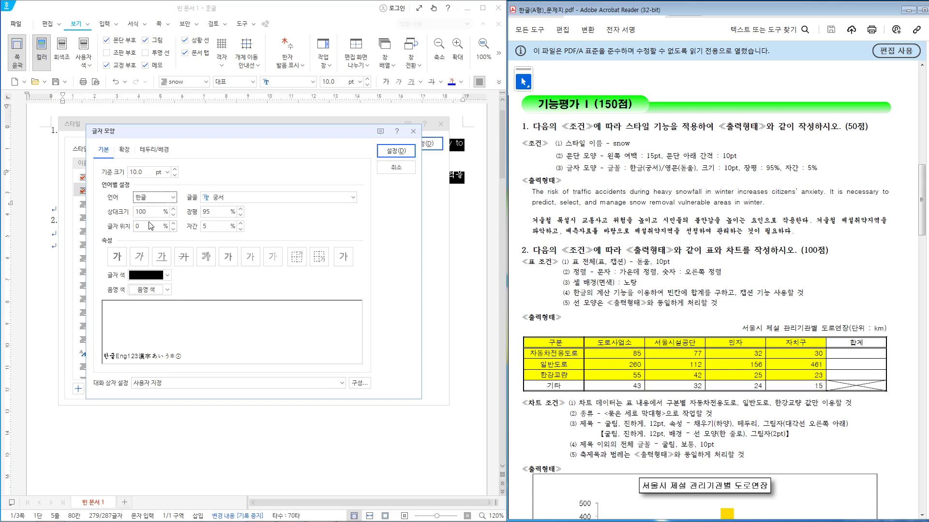
pyautogui.moveTo(622, 160); pyautogui.dragTo(665, 176)
pyautogui.moveTo(173, 202)
pyautogui.mouseDown()
pyautogui.moveTo(232, 237)
pyautogui.moveTo(262, 238)
pyautogui.mouseUp()
pyautogui.press('Escape')
# Check the snow style's 영문 font, 장평 and 자간, cancel the character shape settings, and confirm the style for the selected paragraphs.
pyautogui.click(173, 198)
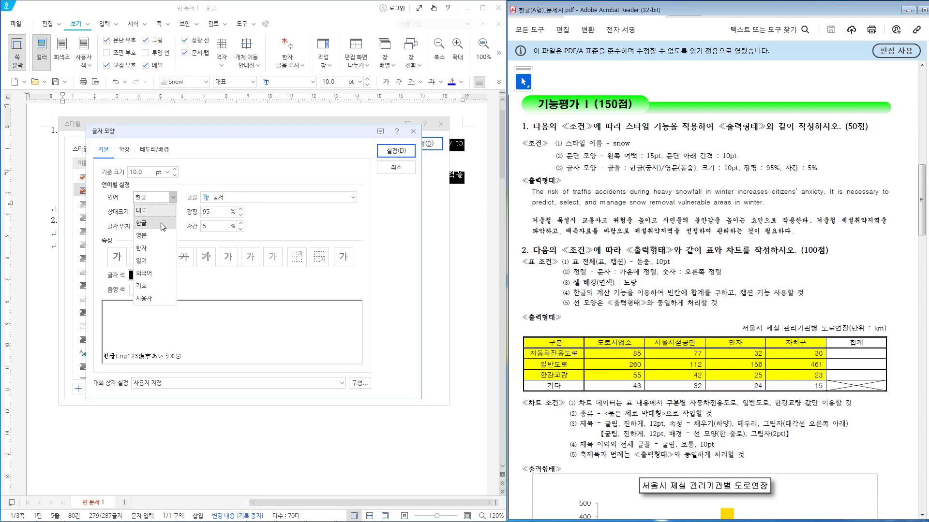
pyautogui.click(169, 237)
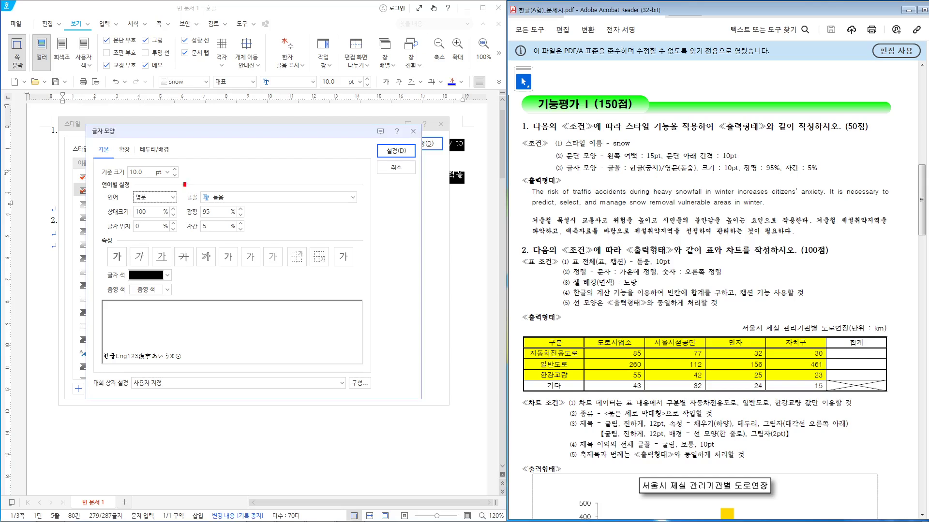
pyautogui.moveTo(184, 181); pyautogui.dragTo(251, 208)
pyautogui.moveTo(183, 207)
pyautogui.mouseDown()
pyautogui.moveTo(208, 225)
pyautogui.moveTo(263, 237)
pyautogui.mouseUp()
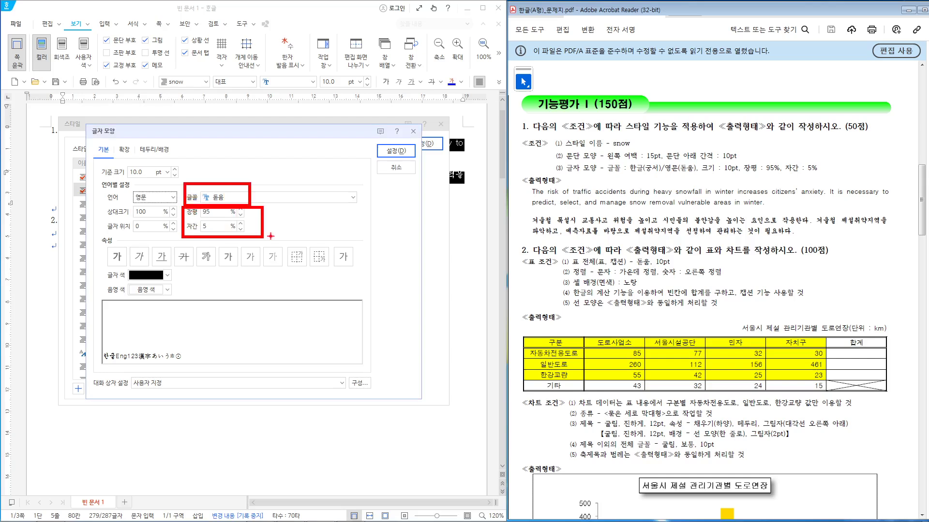
pyautogui.moveTo(661, 157); pyautogui.dragTo(846, 171)
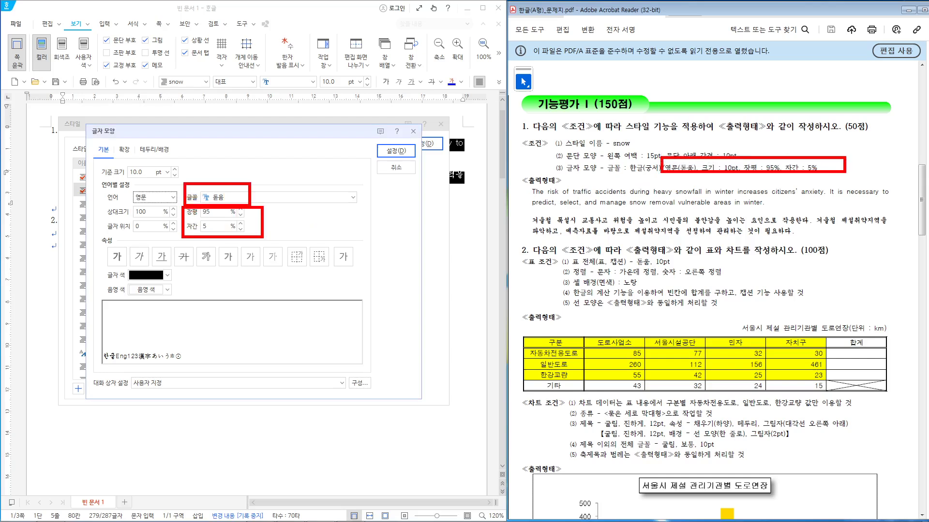
pyautogui.press('Escape')
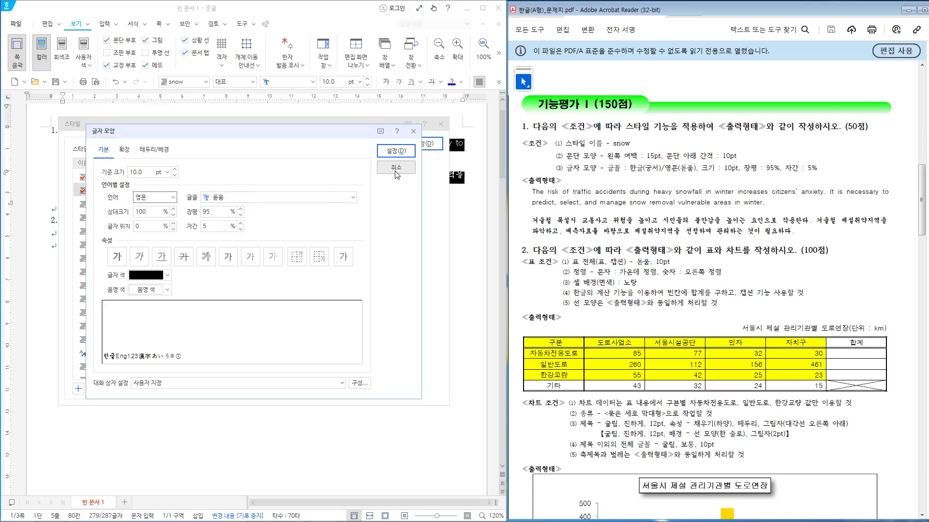
pyautogui.click(396, 169)
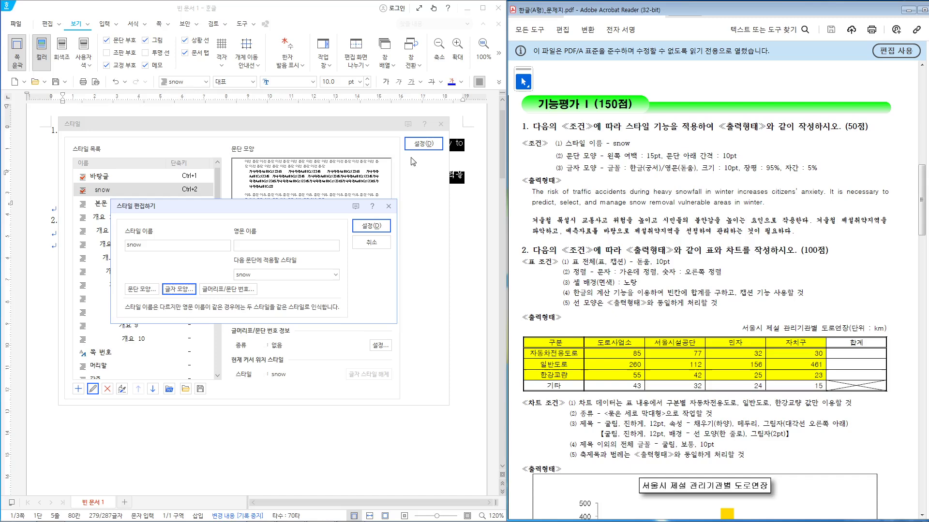
pyautogui.click(372, 226)
pyautogui.click(423, 144)
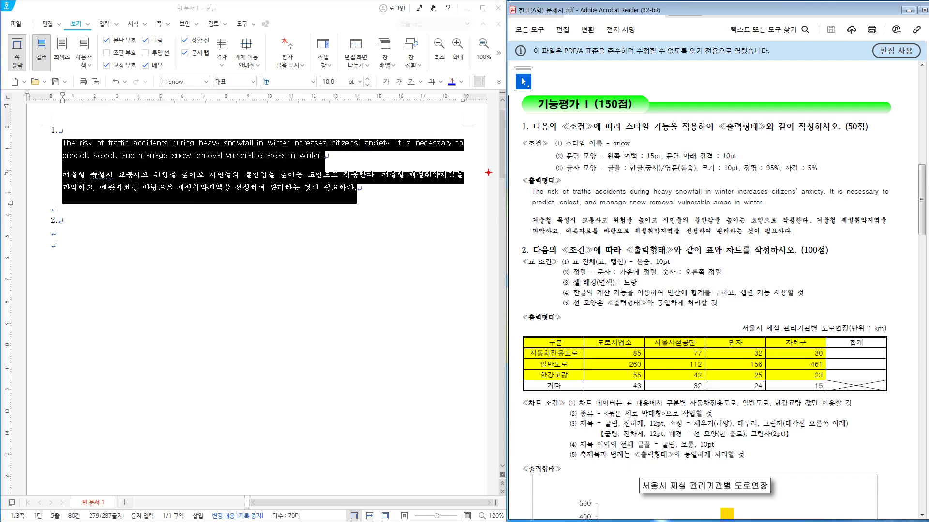
# Recheck the style name, paragraph shape and character shape conditions for question 1 on the exam sheet.
pyautogui.moveTo(522, 130)
pyautogui.mouseDown()
pyautogui.moveTo(528, 148)
pyautogui.moveTo(696, 177)
pyautogui.moveTo(845, 177)
pyautogui.mouseUp()
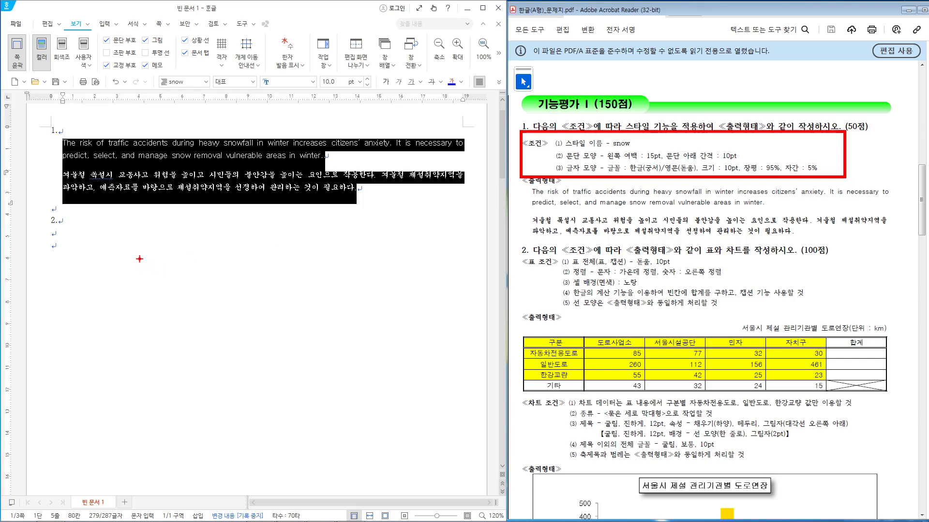
pyautogui.moveTo(140, 259); pyautogui.dragTo(150, 283)
pyautogui.moveTo(161, 295)
pyautogui.mouseDown()
pyautogui.moveTo(140, 251)
pyautogui.moveTo(176, 293)
pyautogui.mouseUp()
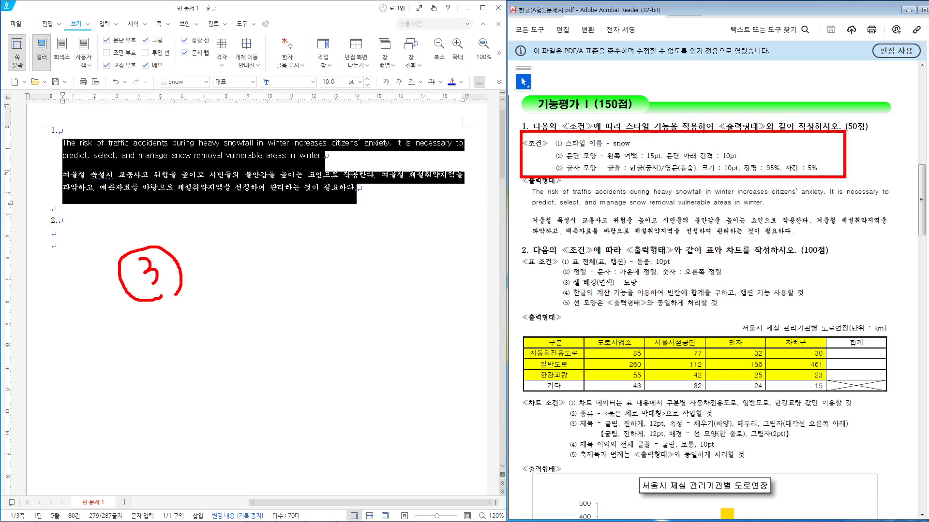
pyautogui.moveTo(256, 245); pyautogui.dragTo(214, 296)
pyautogui.moveTo(215, 280)
pyautogui.mouseDown()
pyautogui.moveTo(229, 280)
pyautogui.moveTo(232, 292)
pyautogui.mouseUp()
pyautogui.moveTo(255, 256)
pyautogui.mouseDown()
pyautogui.moveTo(266, 293)
pyautogui.moveTo(188, 290)
pyautogui.moveTo(242, 215)
pyautogui.moveTo(255, 317)
pyautogui.mouseUp()
pyautogui.press('Escape')
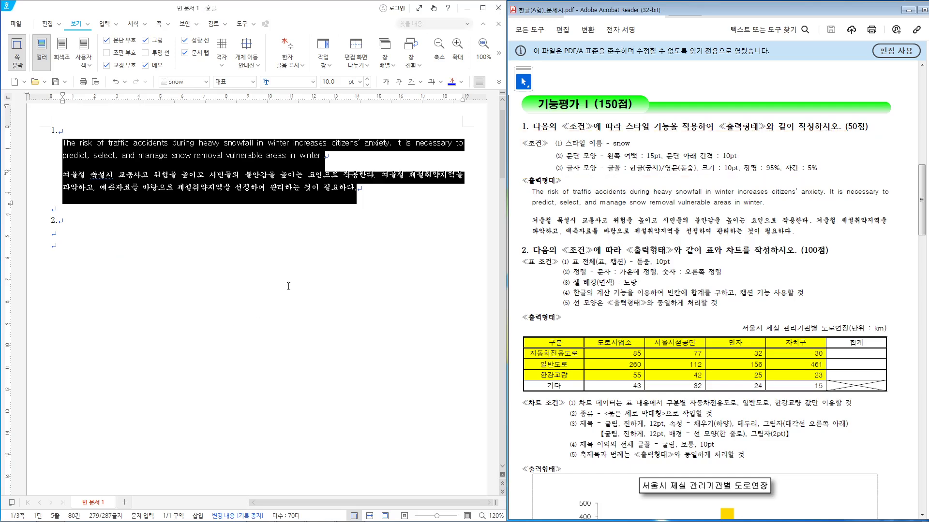
# Check all the page margins in the 편집 용지 settings, leaving the settings without applying changes.
pyautogui.press('F7')
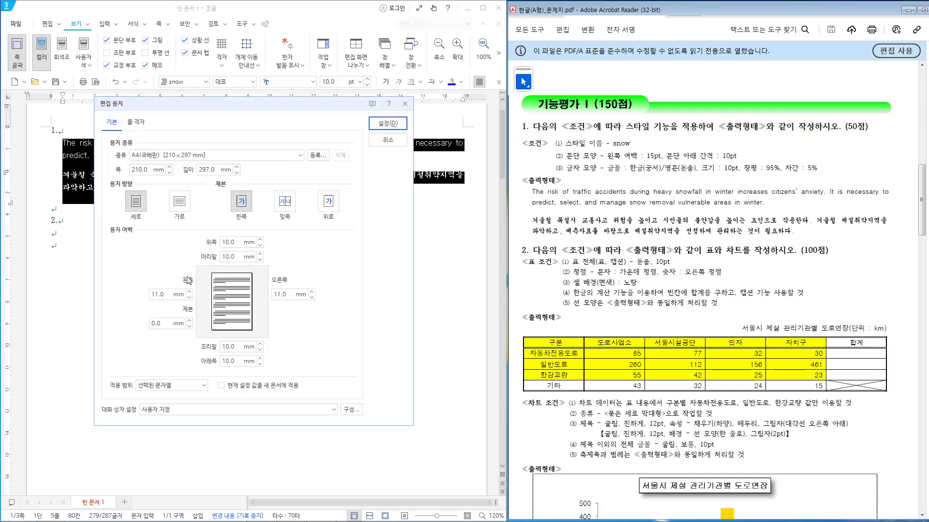
pyautogui.moveTo(138, 276); pyautogui.dragTo(336, 306)
pyautogui.moveTo(206, 225); pyautogui.dragTo(261, 379)
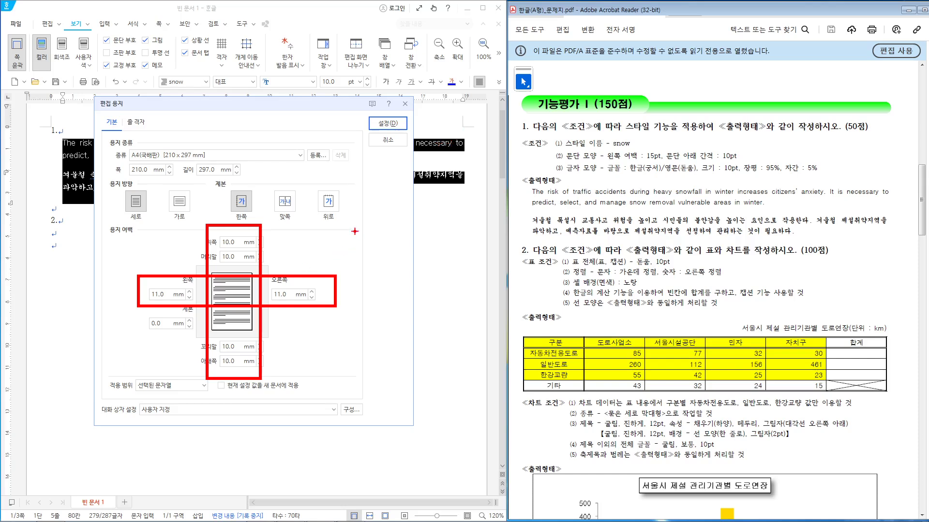
pyautogui.press('Escape')
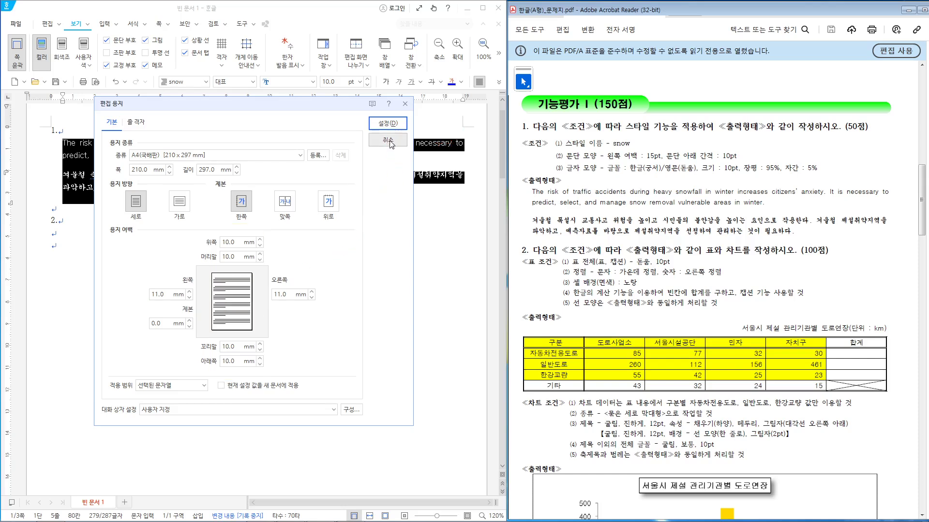
pyautogui.click(390, 144)
# Deselect question 1's text and compare where its lines end with the exam sheet's sample output.
pyautogui.click(199, 259)
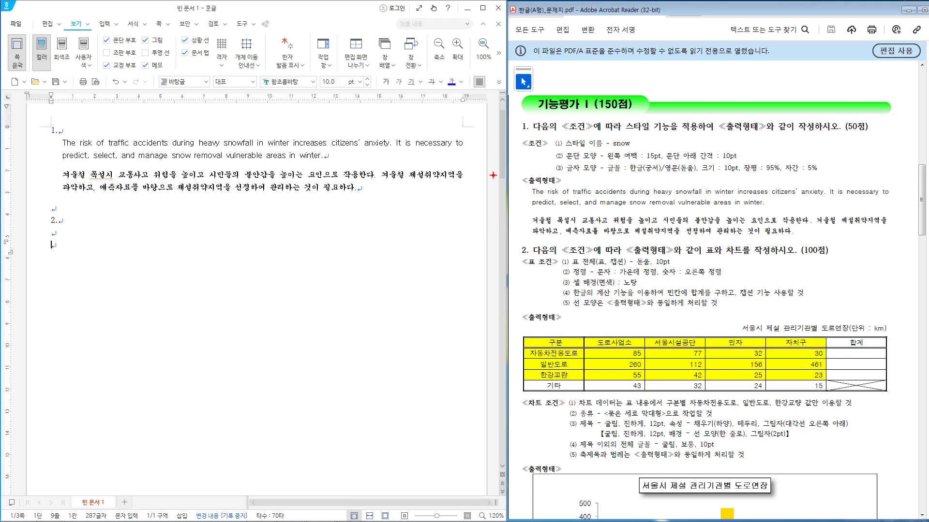
pyautogui.moveTo(441, 126); pyautogui.dragTo(479, 196)
pyautogui.moveTo(865, 179); pyautogui.dragTo(906, 237)
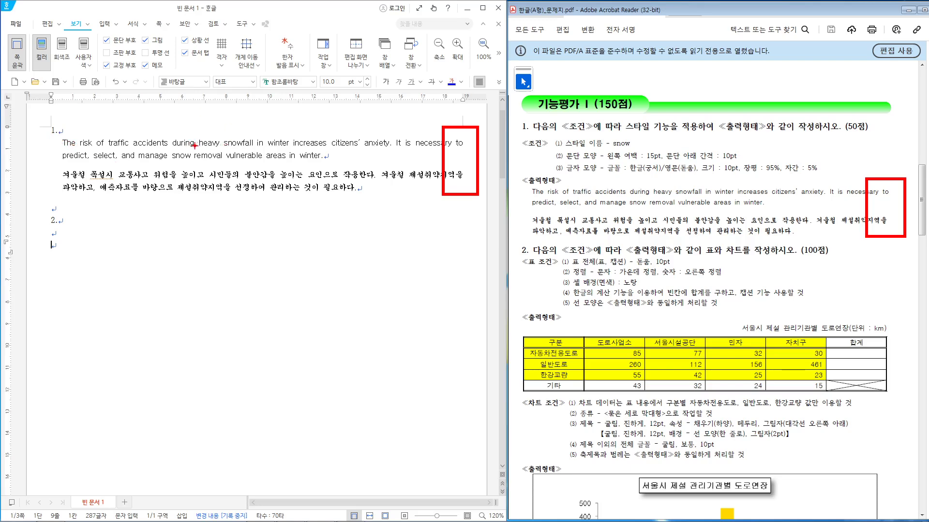
# Compare question 1's typed paragraphs, including the apostrophe in "citizens'", with the conditions and sample output on the exam sheet.
pyautogui.moveTo(63, 150); pyautogui.dragTo(98, 149)
pyautogui.moveTo(353, 131); pyautogui.dragTo(365, 150)
pyautogui.press('Escape')
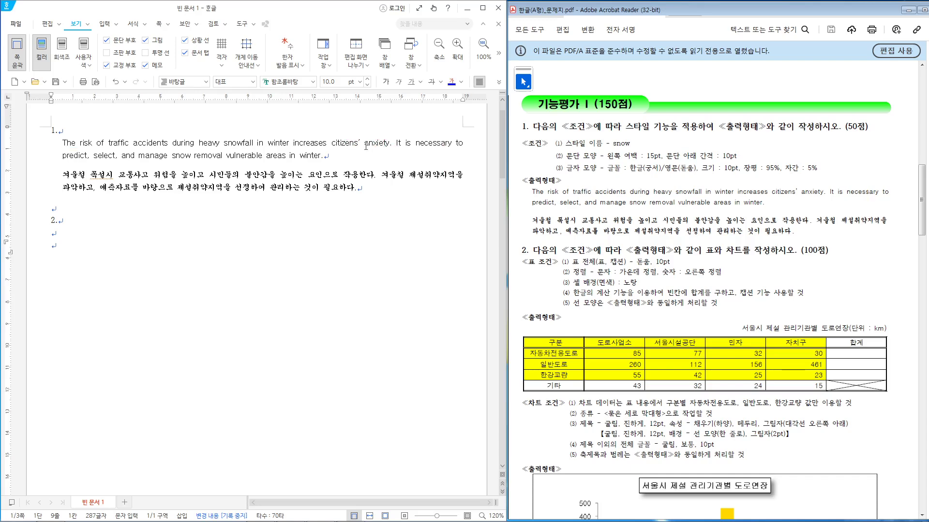
pyautogui.moveTo(354, 134); pyautogui.dragTo(363, 146)
pyautogui.press('Escape')
pyautogui.moveTo(517, 114)
pyautogui.mouseDown()
pyautogui.moveTo(539, 157)
pyautogui.moveTo(906, 241)
pyautogui.mouseUp()
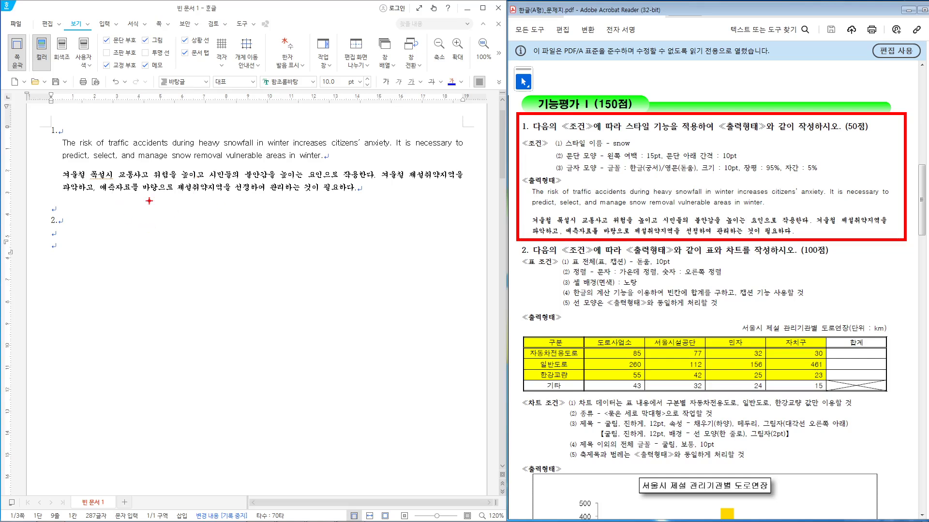
pyautogui.moveTo(54, 202); pyautogui.dragTo(476, 203)
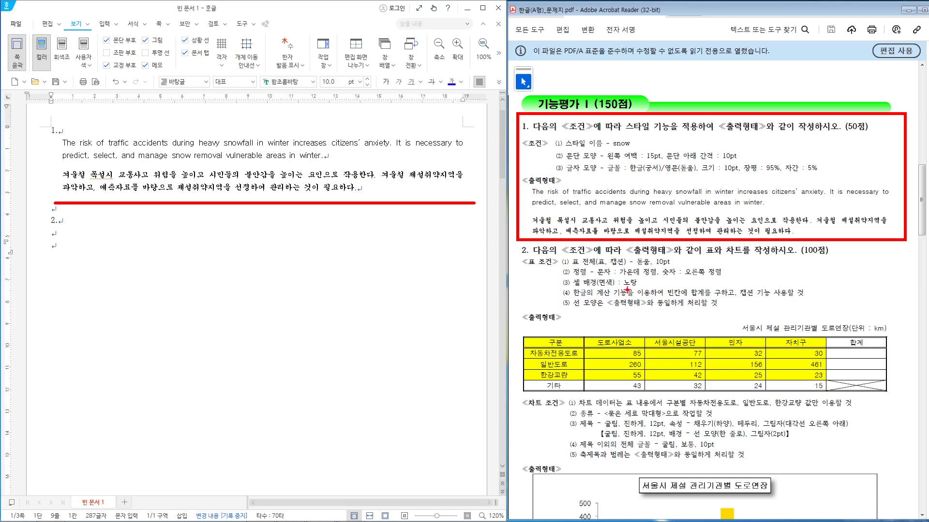
pyautogui.press('Escape')
# Examine question 2's table and chart sample outputs on the exam sheet against the empty answer area under number 2.
pyautogui.click(700, 273)
pyautogui.scroll(-1, 700, 273)
pyautogui.scroll(-4, 699, 274)
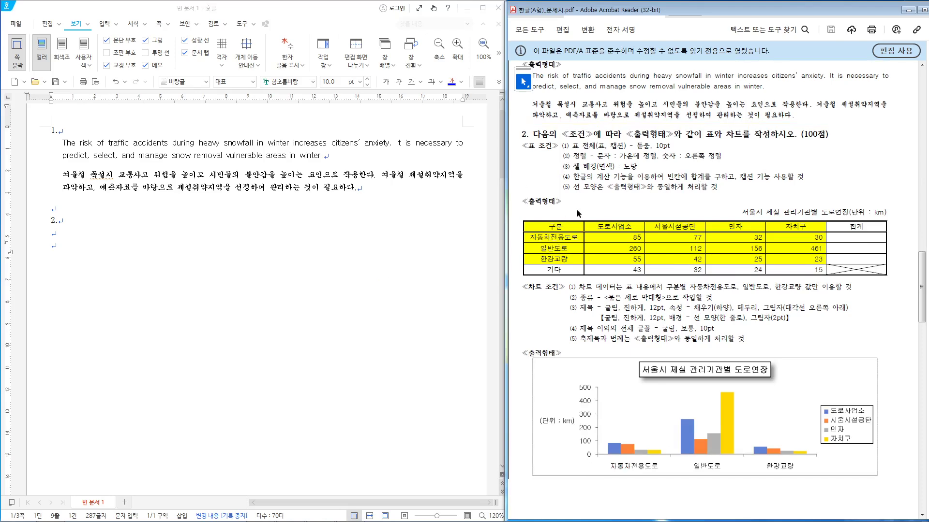
pyautogui.moveTo(509, 210)
pyautogui.mouseDown()
pyautogui.moveTo(757, 273)
pyautogui.moveTo(901, 284)
pyautogui.mouseUp()
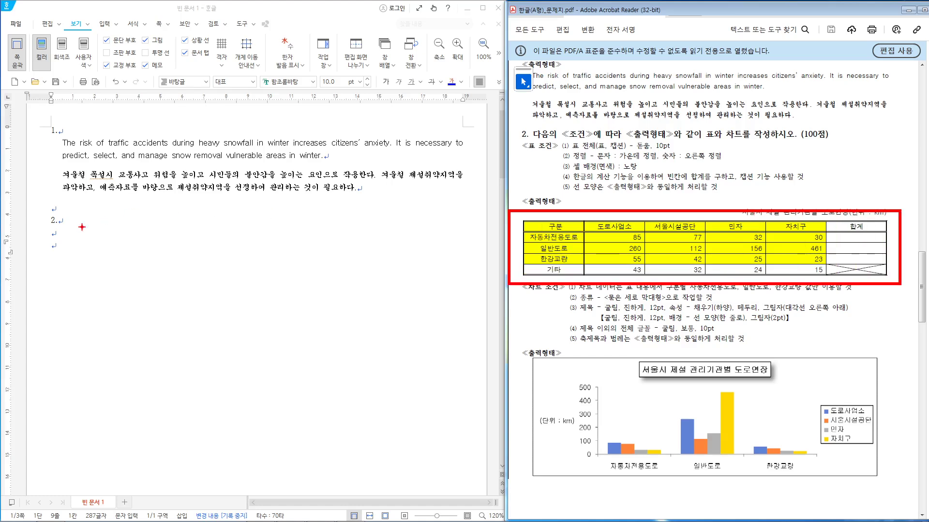
pyautogui.moveTo(63, 235)
pyautogui.mouseDown()
pyautogui.moveTo(377, 315)
pyautogui.moveTo(440, 318)
pyautogui.mouseUp()
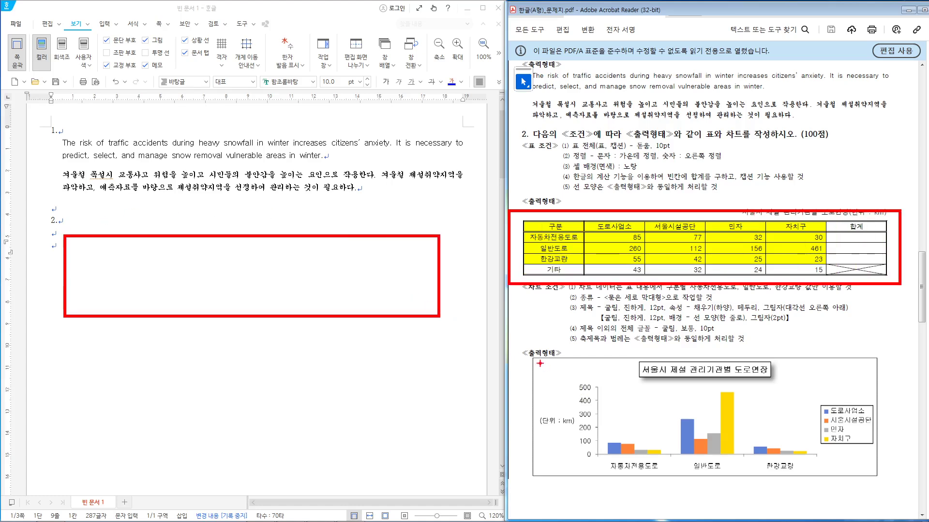
pyautogui.moveTo(522, 350)
pyautogui.mouseDown()
pyautogui.moveTo(805, 462)
pyautogui.moveTo(894, 485)
pyautogui.mouseUp()
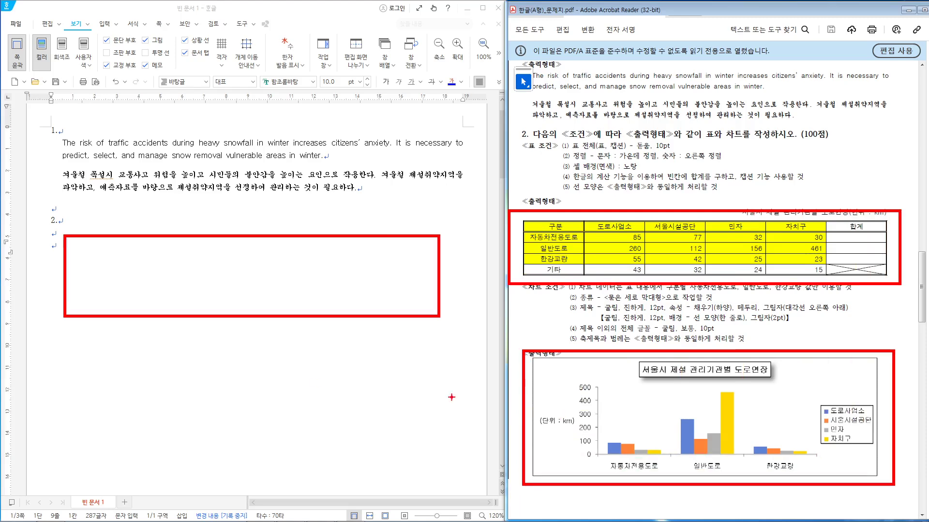
pyautogui.moveTo(68, 346)
pyautogui.mouseDown()
pyautogui.moveTo(391, 454)
pyautogui.moveTo(469, 468)
pyautogui.moveTo(442, 470)
pyautogui.mouseUp()
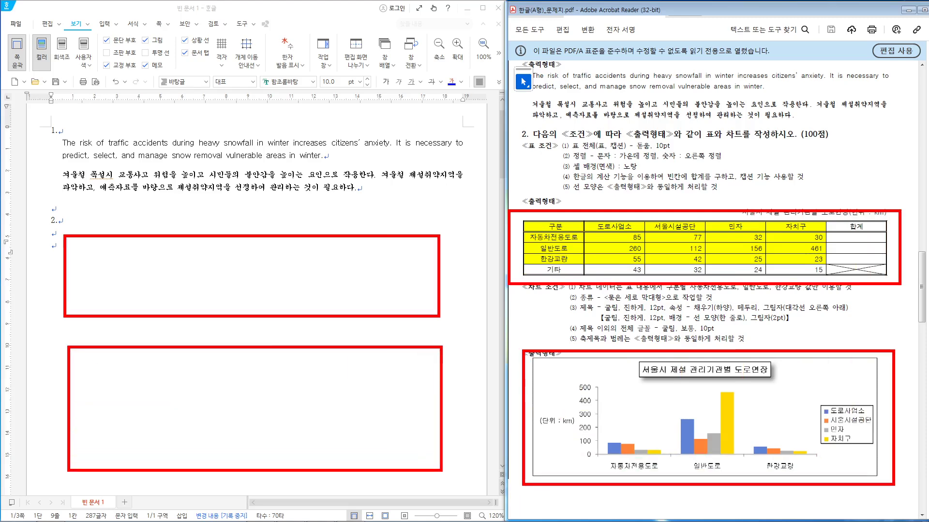
pyautogui.moveTo(514, 237); pyautogui.dragTo(426, 300)
pyautogui.moveTo(526, 389); pyautogui.dragTo(442, 389)
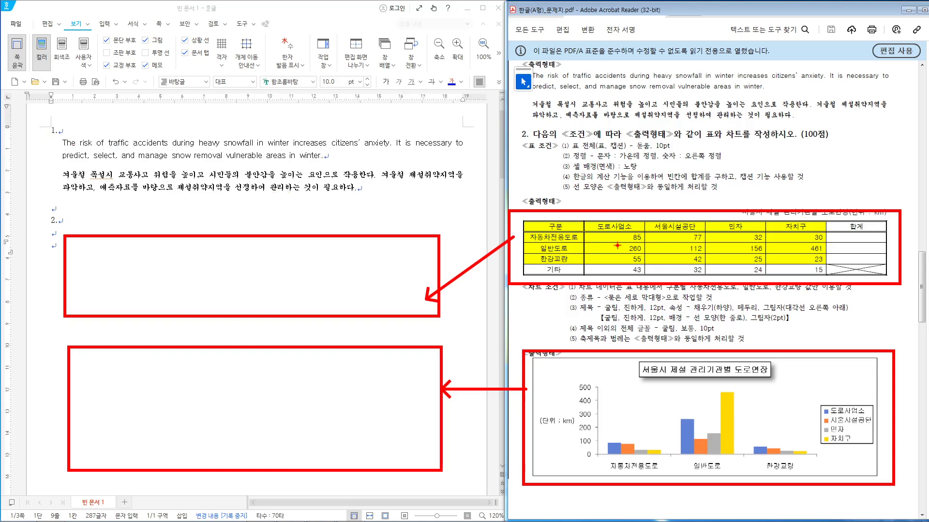
pyautogui.moveTo(598, 264)
pyautogui.mouseDown()
pyautogui.moveTo(606, 242)
pyautogui.moveTo(579, 261)
pyautogui.mouseUp()
pyautogui.moveTo(626, 429)
pyautogui.mouseDown()
pyautogui.moveTo(643, 359)
pyautogui.moveTo(643, 416)
pyautogui.mouseUp()
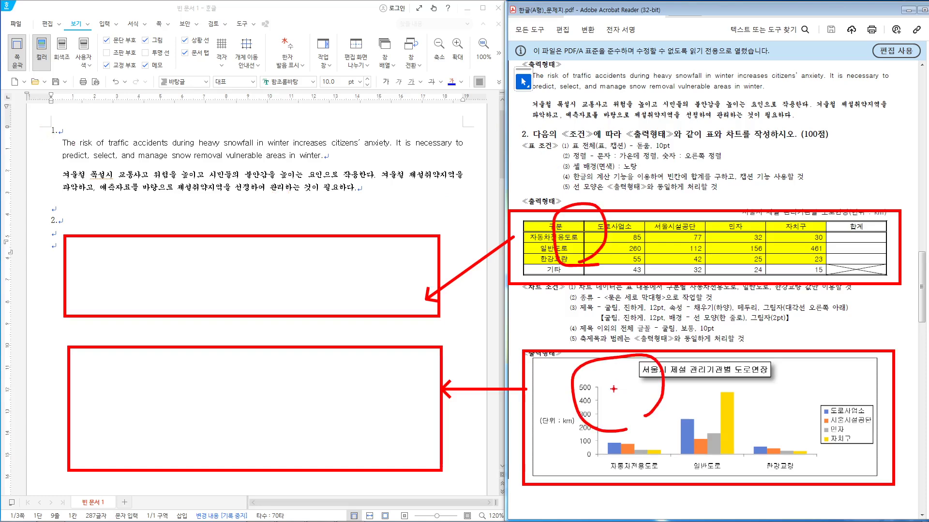
pyautogui.press('Escape')
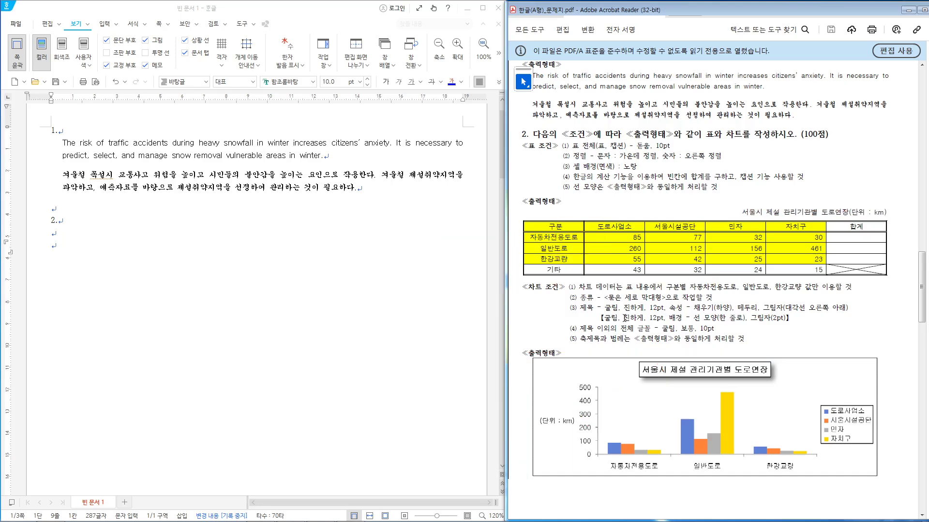
# Review question 3's equations, question 4's drawing and the 문서작성 능력평가 page on the exam sheet.
pyautogui.scroll(-10, 624, 317)
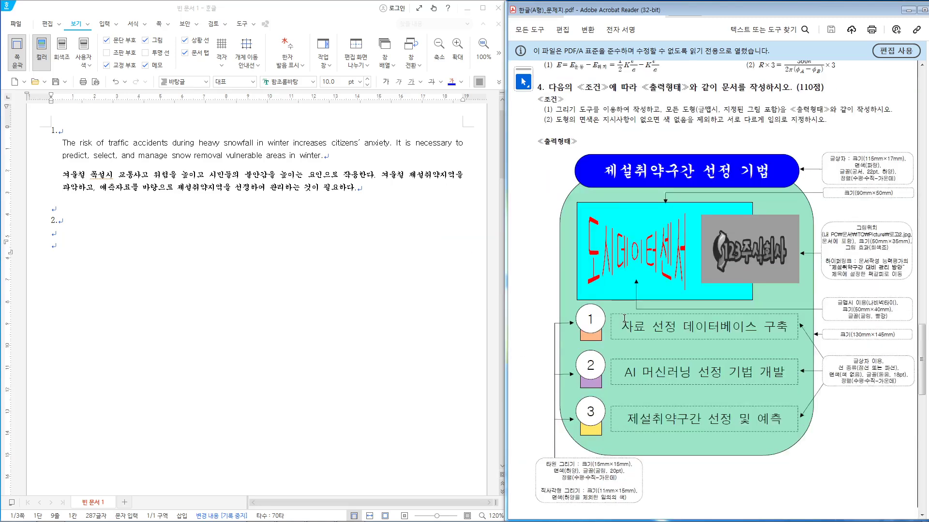
pyautogui.scroll(3, 599, 266)
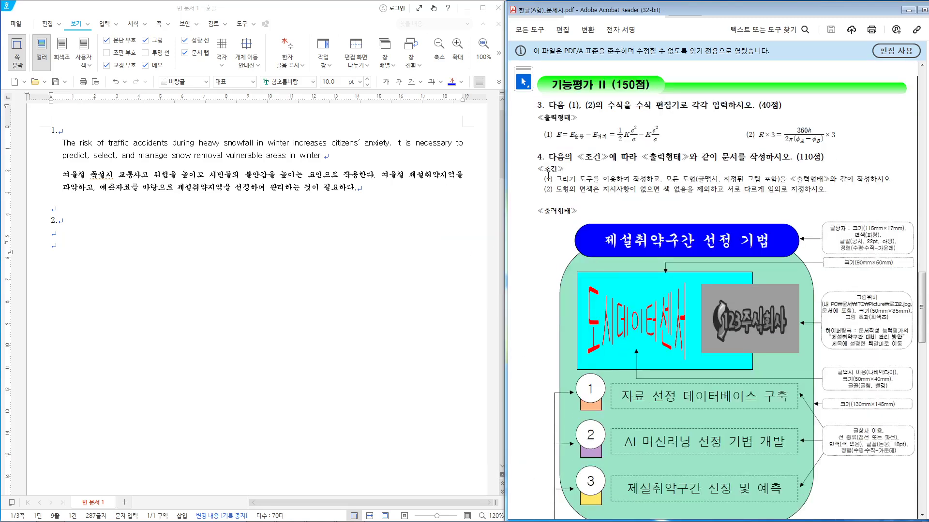
pyautogui.moveTo(519, 97); pyautogui.dragTo(849, 149)
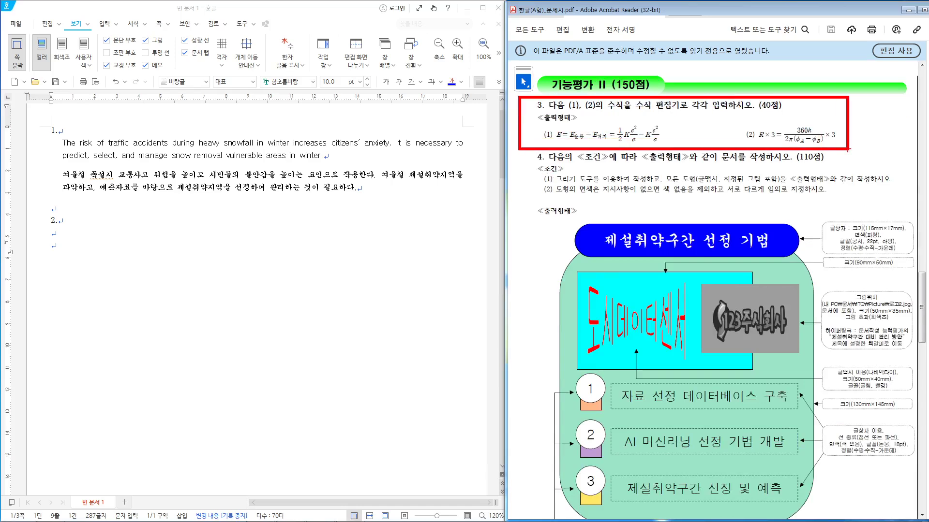
pyautogui.moveTo(535, 211); pyautogui.dragTo(847, 494)
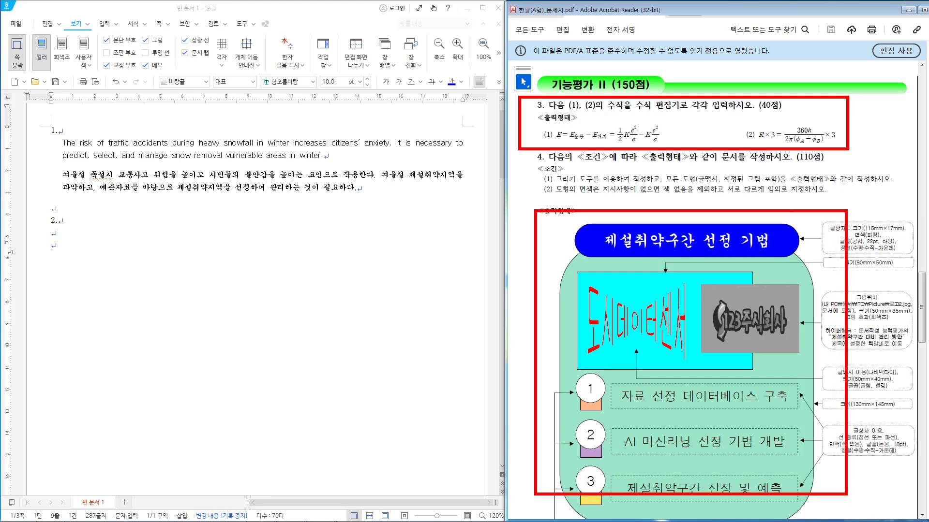
pyautogui.press('Escape')
pyautogui.scroll(-4, 697, 344)
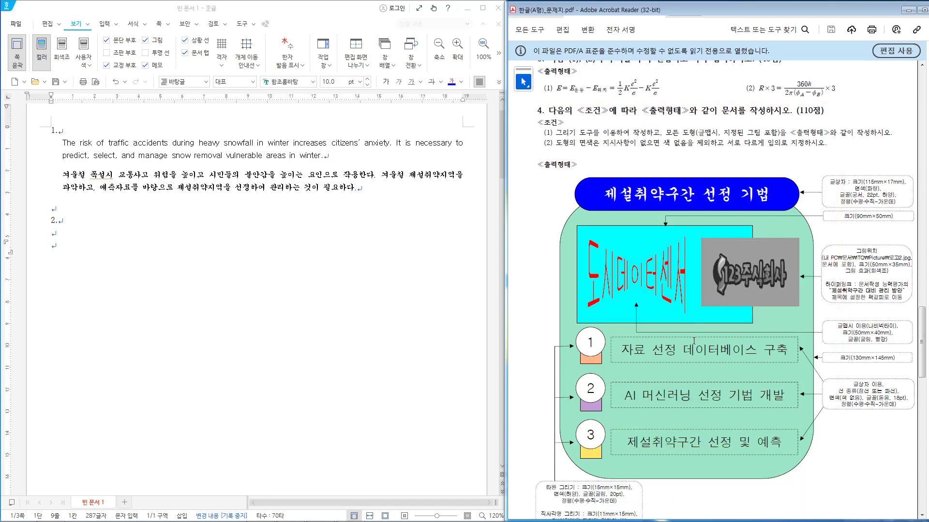
pyautogui.scroll(-15, 694, 341)
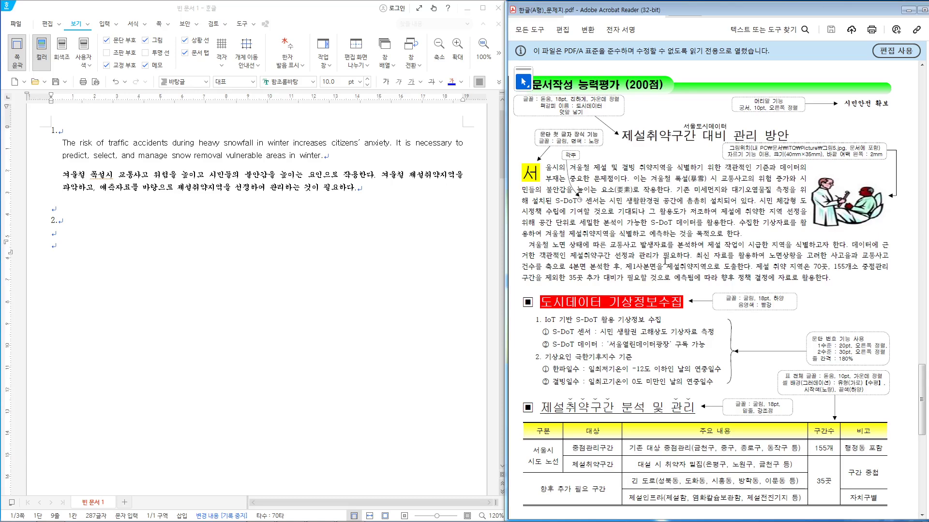
# Return to questions 1 and 2 on the exam sheet and place the cursor on the last empty line below number 2.
pyautogui.scroll(15, 665, 262)
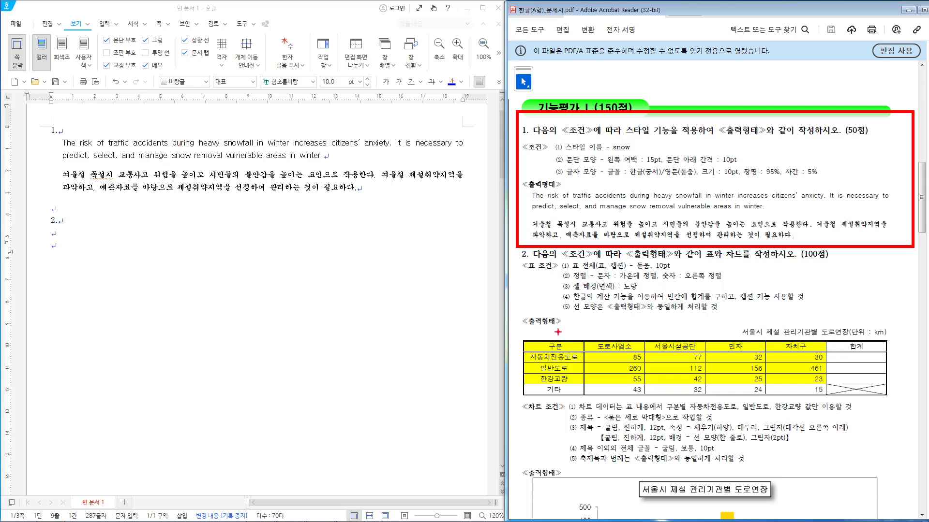
pyautogui.moveTo(520, 328)
pyautogui.mouseDown()
pyautogui.moveTo(497, 370)
pyautogui.moveTo(496, 436)
pyautogui.moveTo(532, 430)
pyautogui.mouseUp()
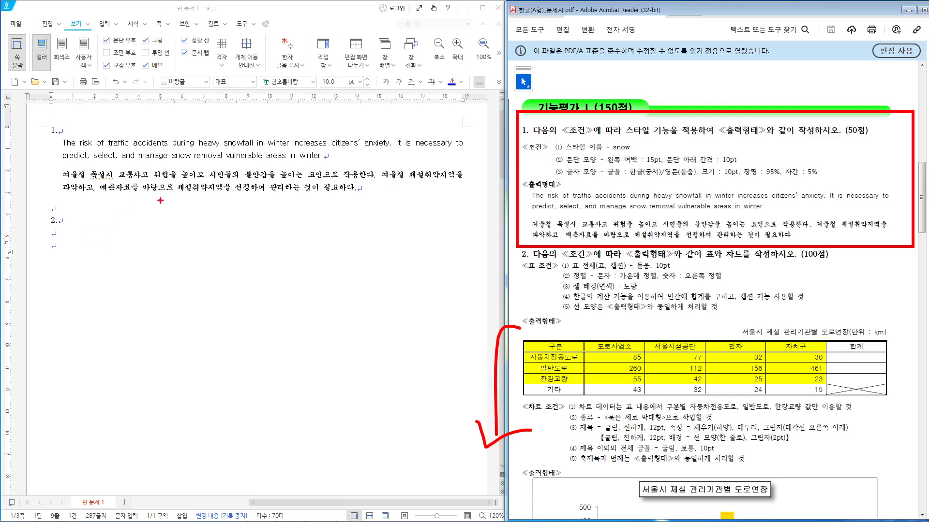
pyautogui.press('Escape')
pyautogui.click(91, 245)
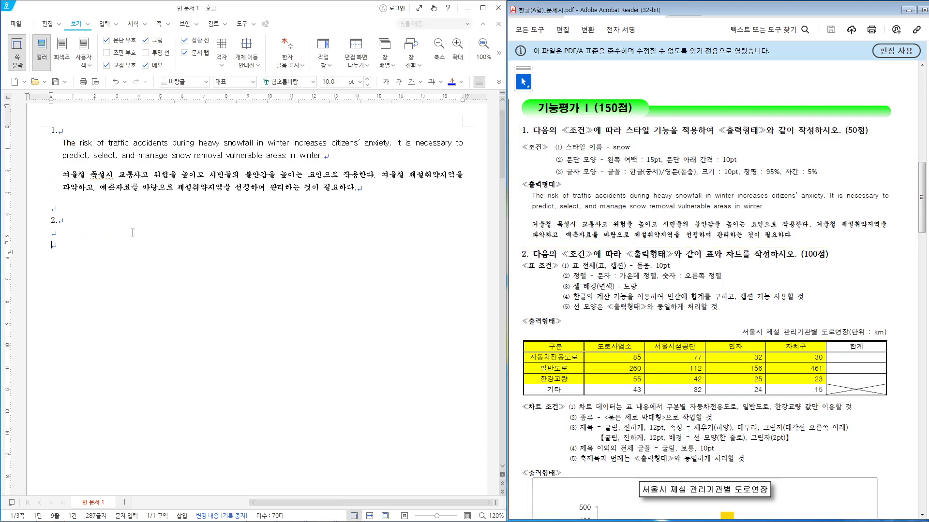